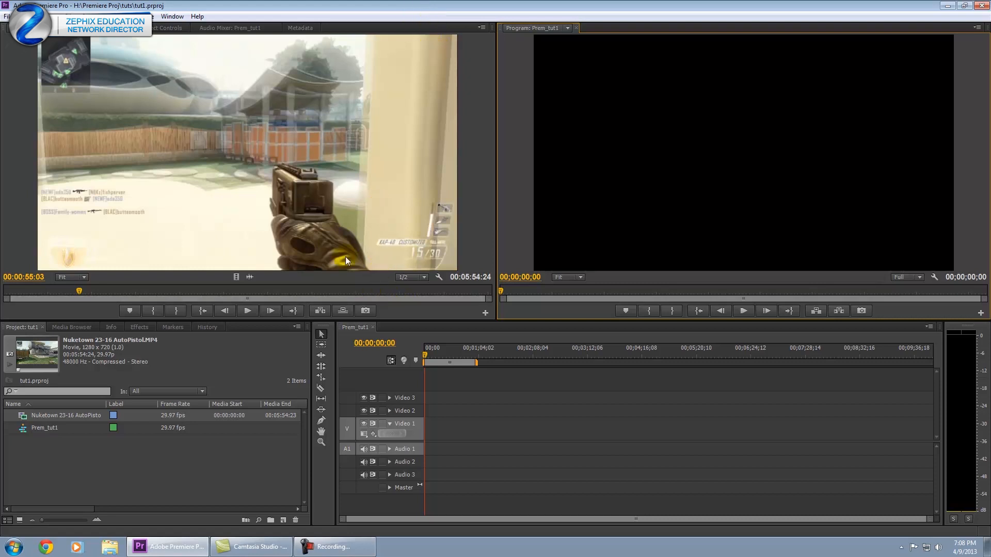
# Scrub the Source Monitor to preview different parts of the Nuketown gameplay footage.
pyautogui.click(13, 115)
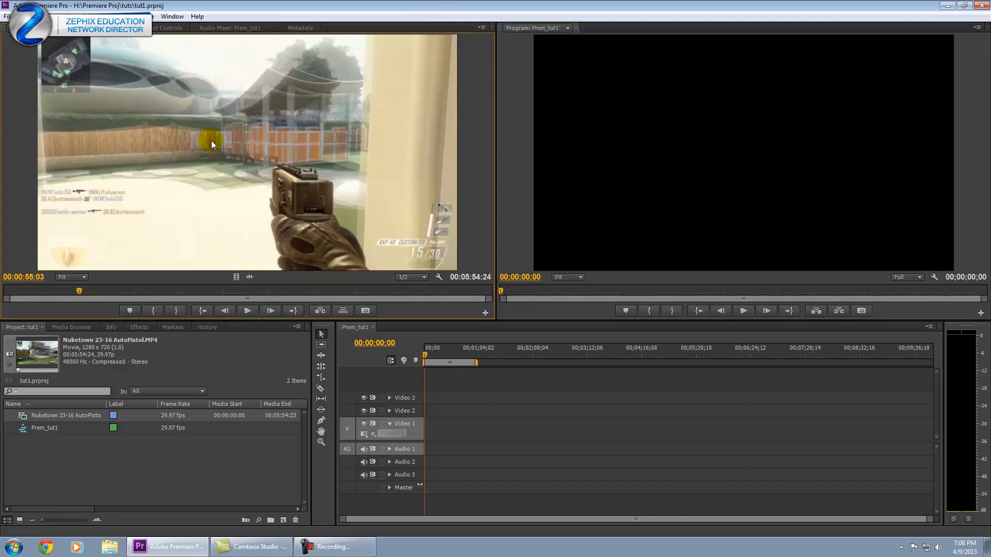
pyautogui.moveTo(93, 293); pyautogui.dragTo(51, 299)
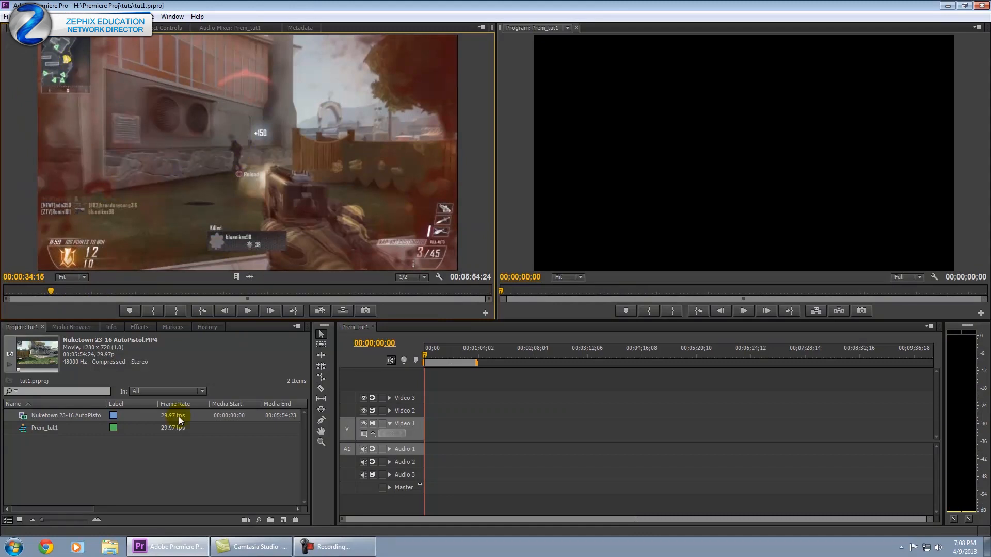
pyautogui.moveTo(88, 297); pyautogui.dragTo(5, 293)
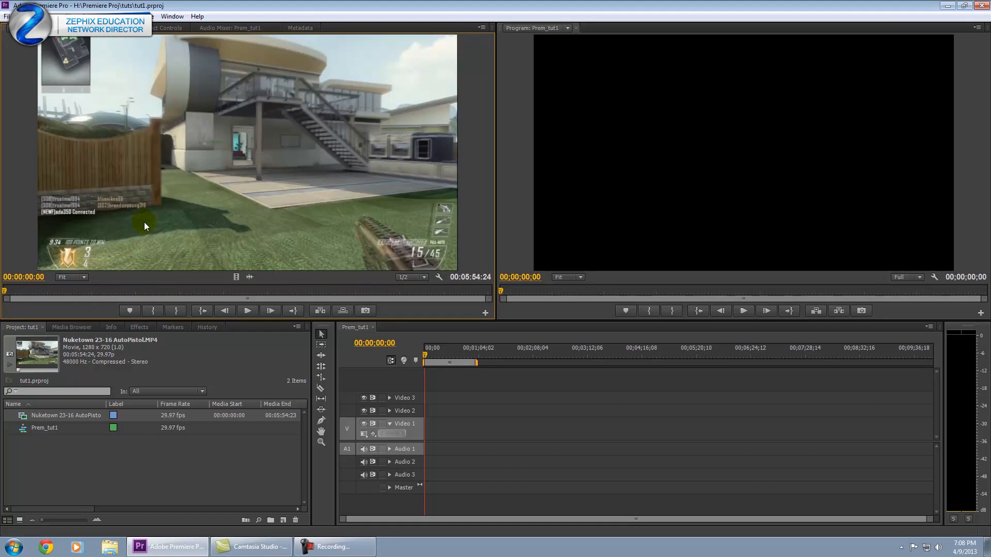
# Select Nuketown 23-16 AutoPistol.MP4 in the Project panel.
pyautogui.click(197, 487)
pyautogui.click(225, 176)
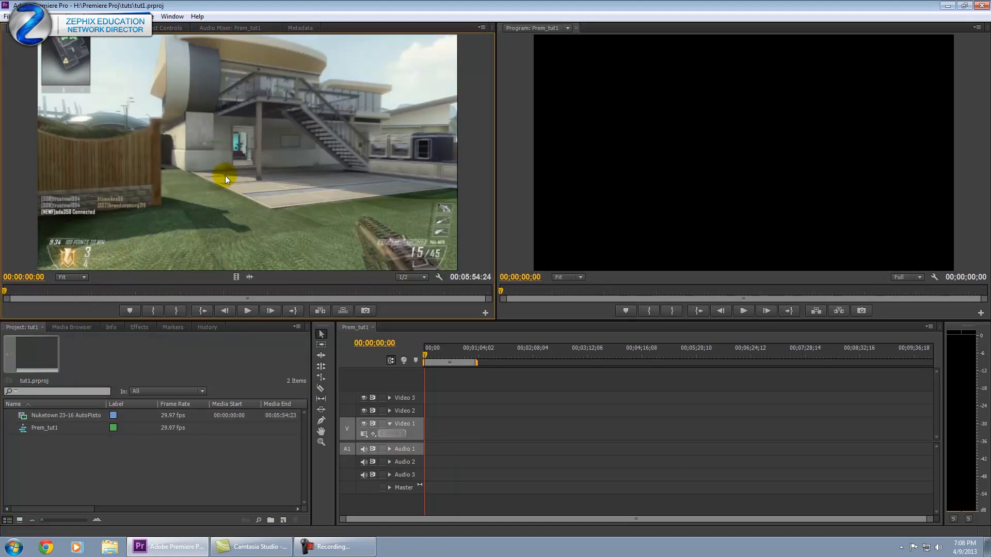
pyautogui.click(131, 441)
pyautogui.click(30, 428)
pyautogui.click(25, 416)
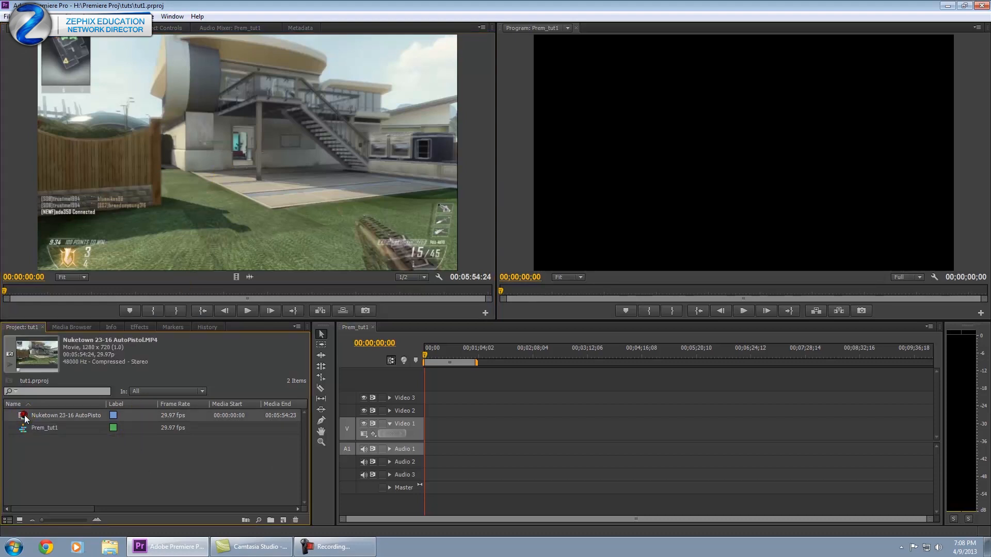
# Place the Nuketown clip on Video 1 and Audio 1 with snapping on, starting at 00:00.
pyautogui.moveTo(22, 416); pyautogui.dragTo(453, 437)
pyautogui.click(392, 360)
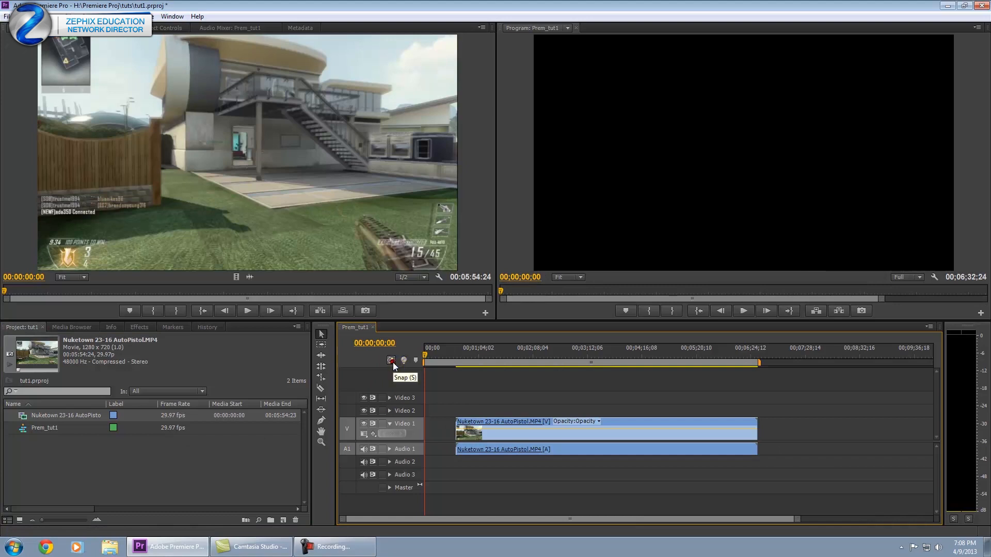
pyautogui.click(485, 373)
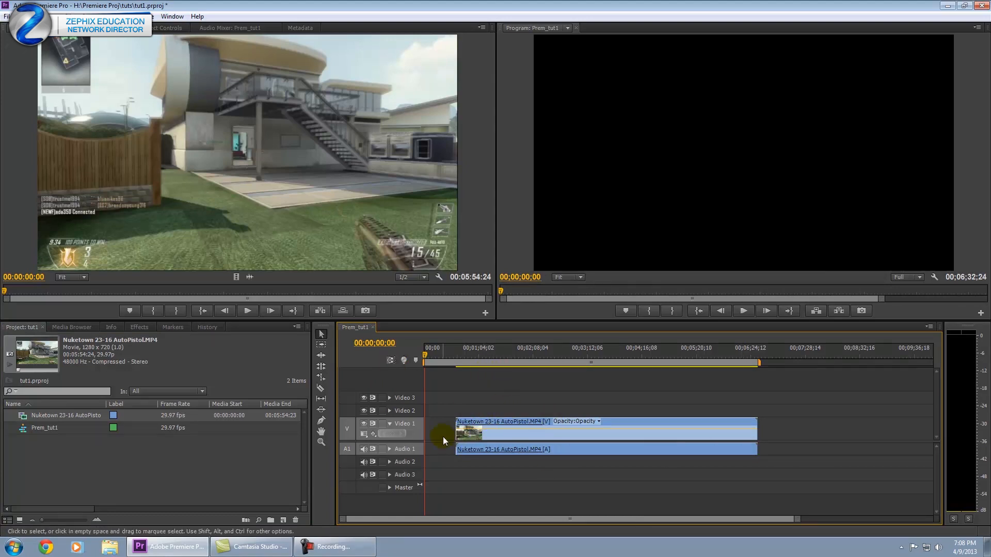
pyautogui.click(391, 360)
pyautogui.moveTo(496, 433); pyautogui.dragTo(465, 432)
# Review the sequence, setting the playhead to 00:00:01:00 and scrubbing through to 00:03:44:20.
pyautogui.moveTo(429, 353)
pyautogui.mouseDown()
pyautogui.moveTo(456, 352)
pyautogui.moveTo(419, 351)
pyautogui.mouseUp()
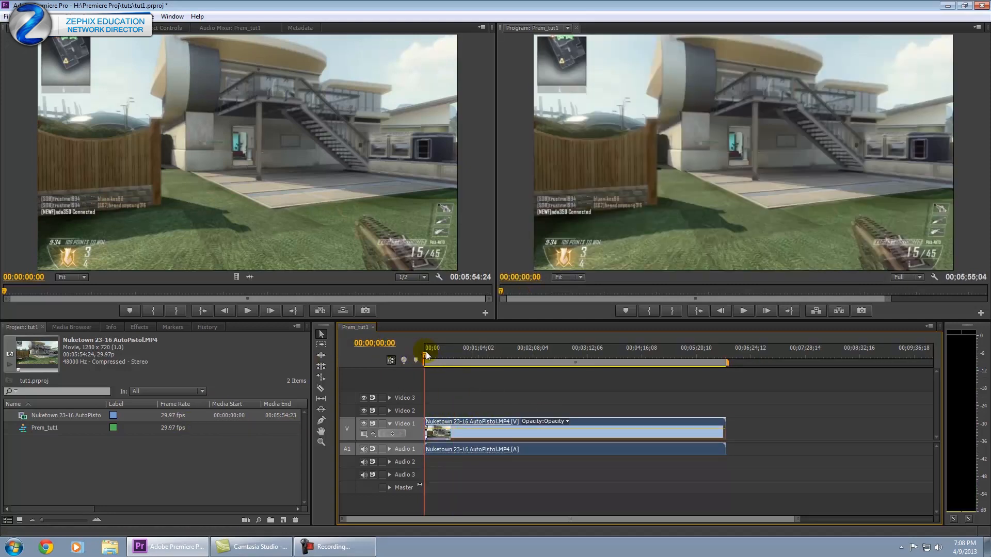
pyautogui.click(365, 345)
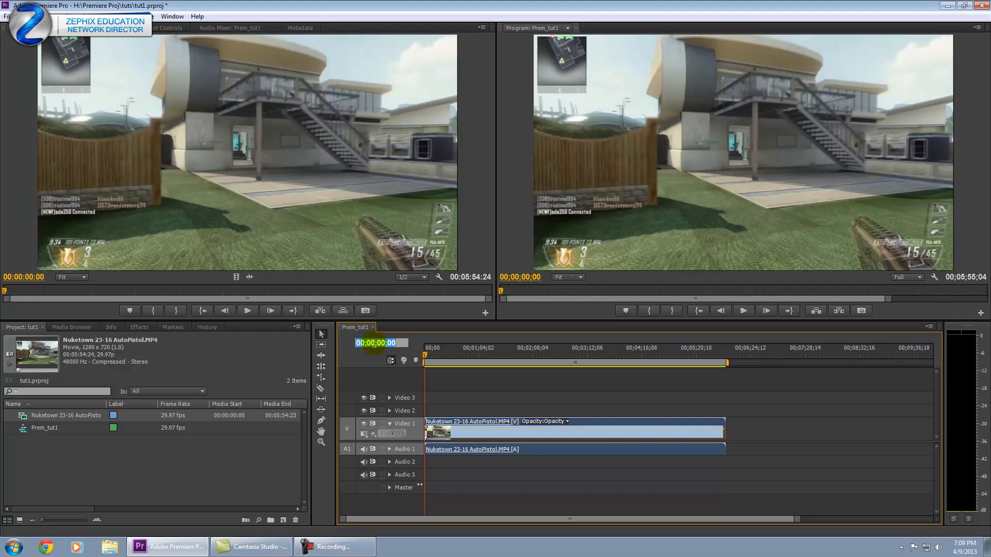
pyautogui.write('100')
pyautogui.press('Return')
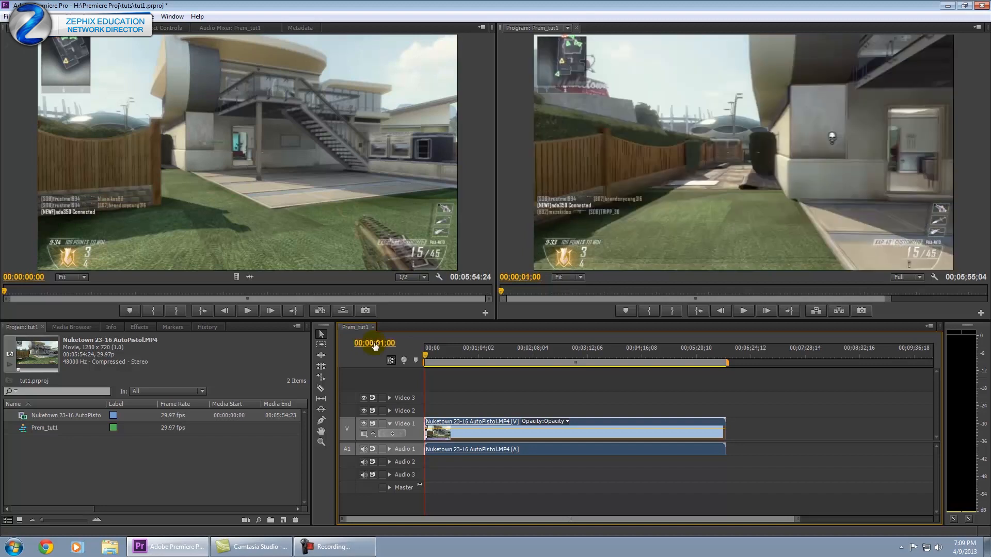
pyautogui.click(424, 356)
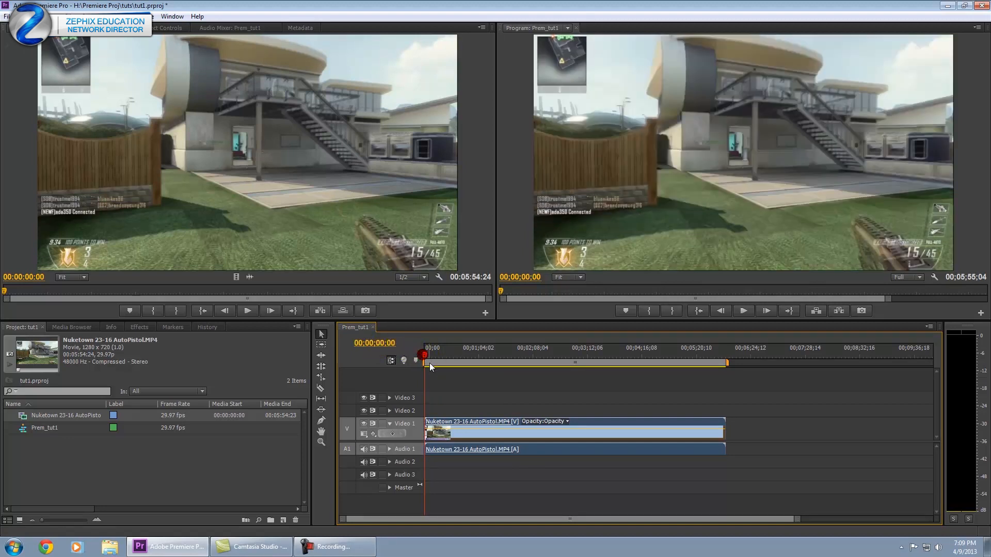
pyautogui.moveTo(454, 353); pyautogui.dragTo(620, 351)
pyautogui.click(488, 428)
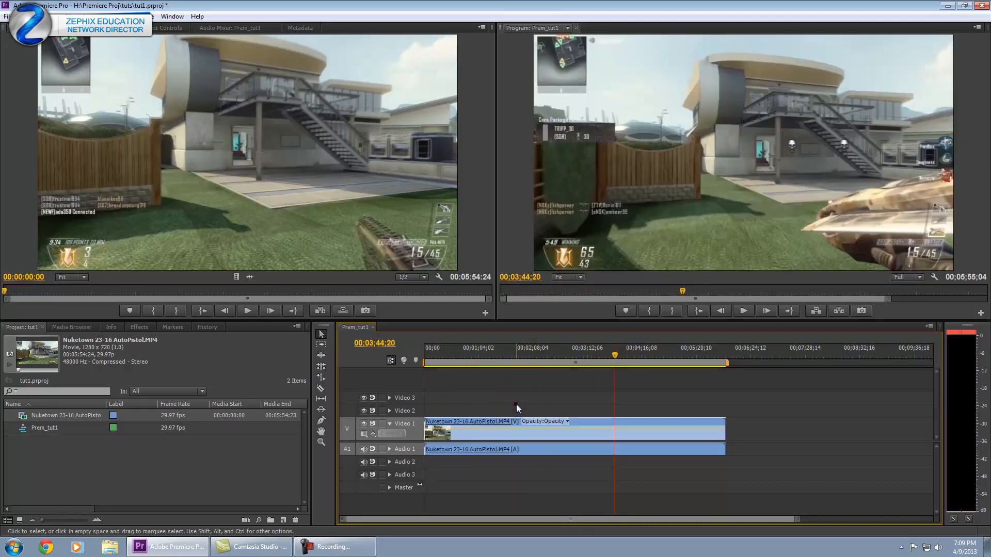
pyautogui.moveTo(586, 351)
pyautogui.mouseDown()
pyautogui.moveTo(470, 365)
pyautogui.moveTo(550, 354)
pyautogui.mouseUp()
# Trim the clip's out point back 1:15:09, then extend it so the sequence ends at 00:04:30:22.
pyautogui.click(614, 418)
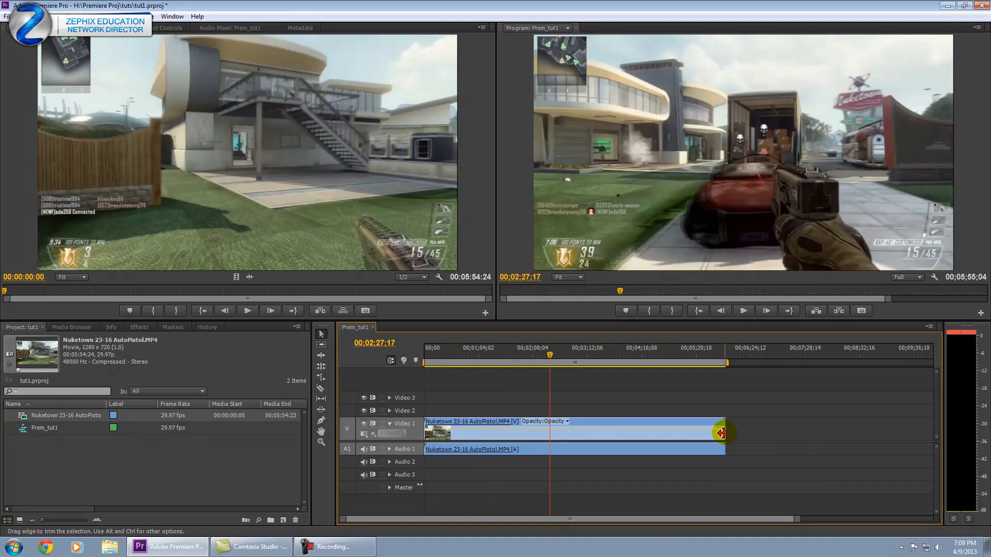
pyautogui.moveTo(722, 433); pyautogui.dragTo(721, 433)
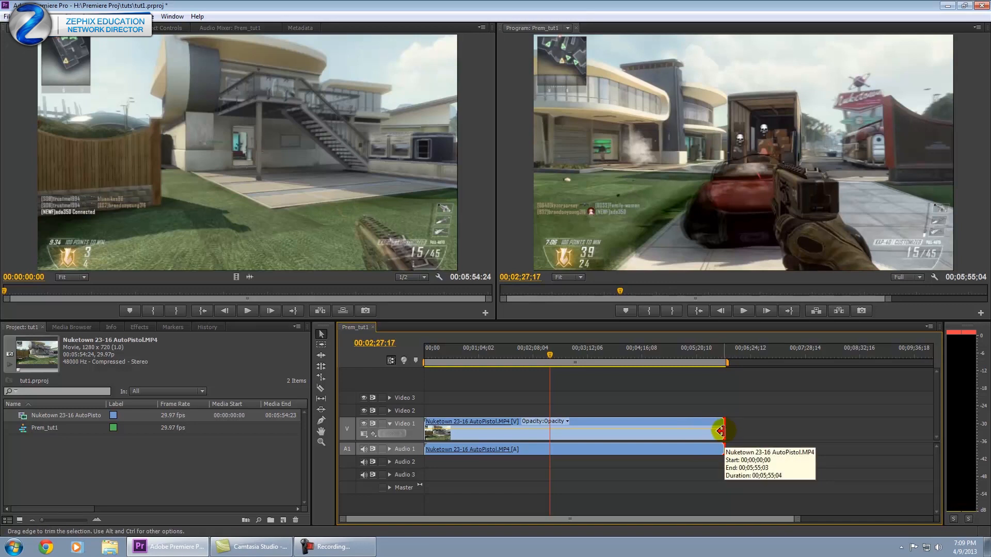
pyautogui.moveTo(721, 431); pyautogui.dragTo(531, 433)
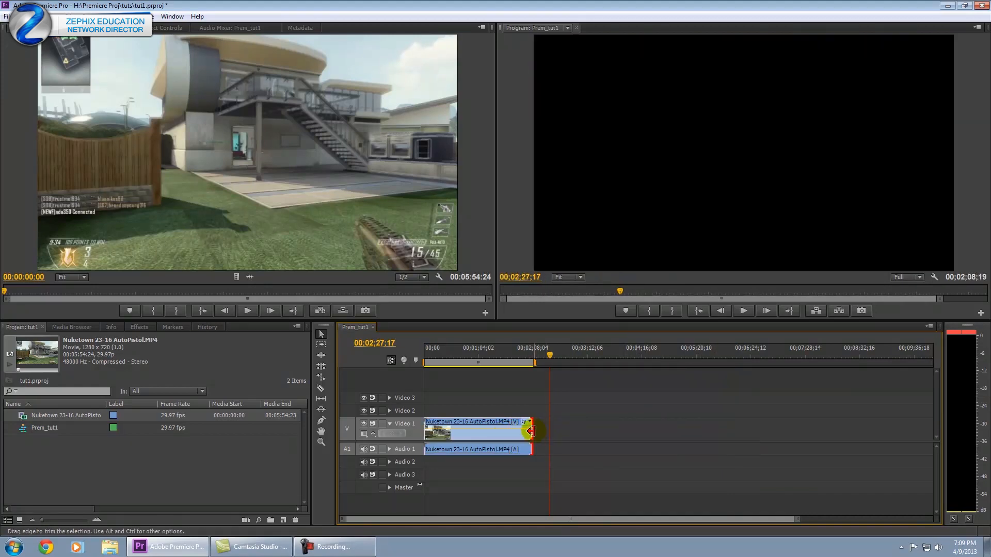
pyautogui.moveTo(506, 352); pyautogui.dragTo(538, 353)
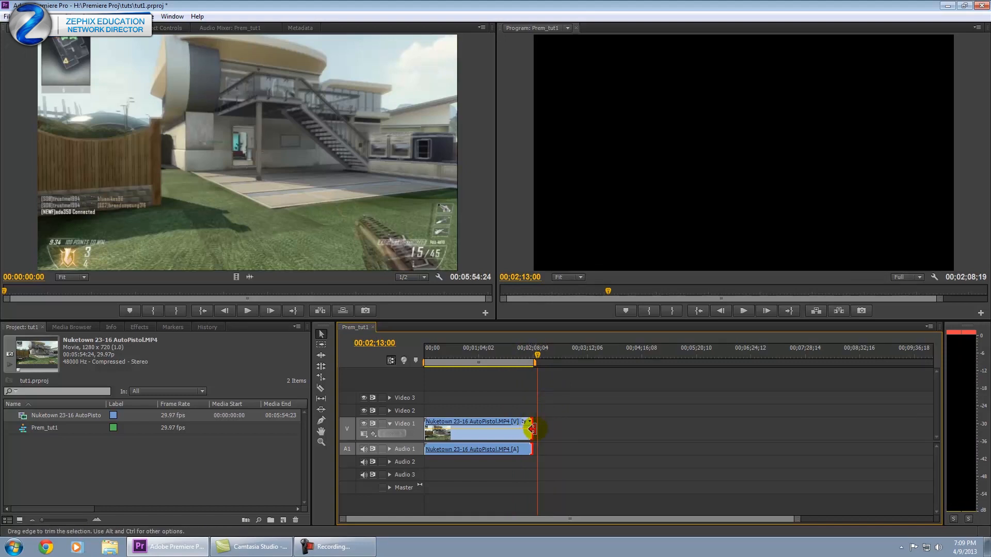
pyautogui.click(506, 348)
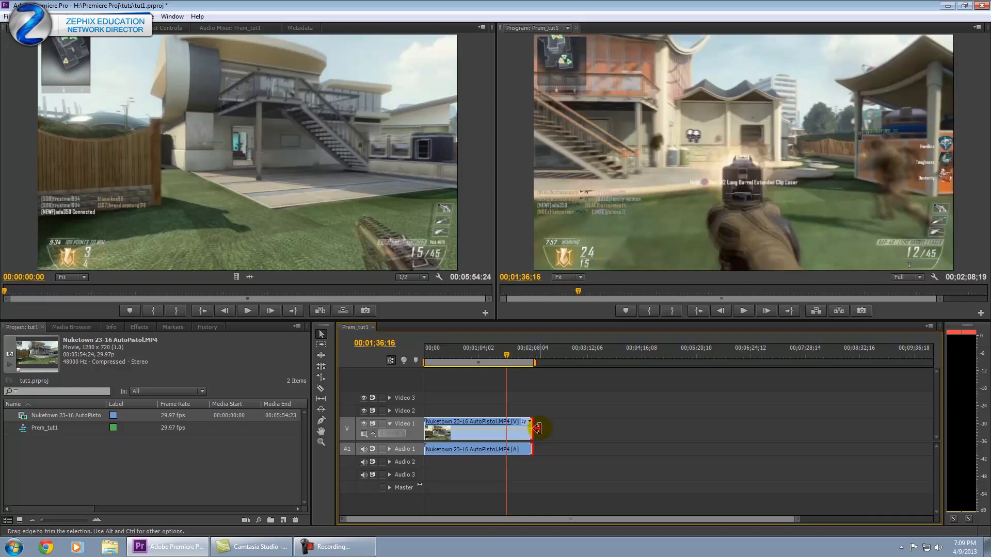
pyautogui.moveTo(531, 428); pyautogui.dragTo(652, 430)
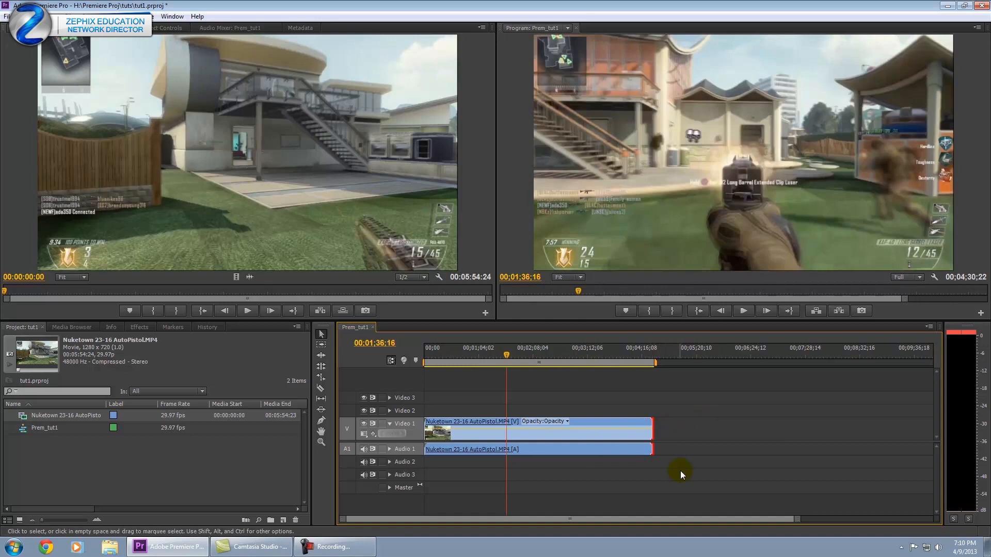
# Zoom the timeline with the scrollbar handles and Alt+scroll until the trimmed clip fits with space after.
pyautogui.moveTo(694, 520); pyautogui.dragTo(558, 516)
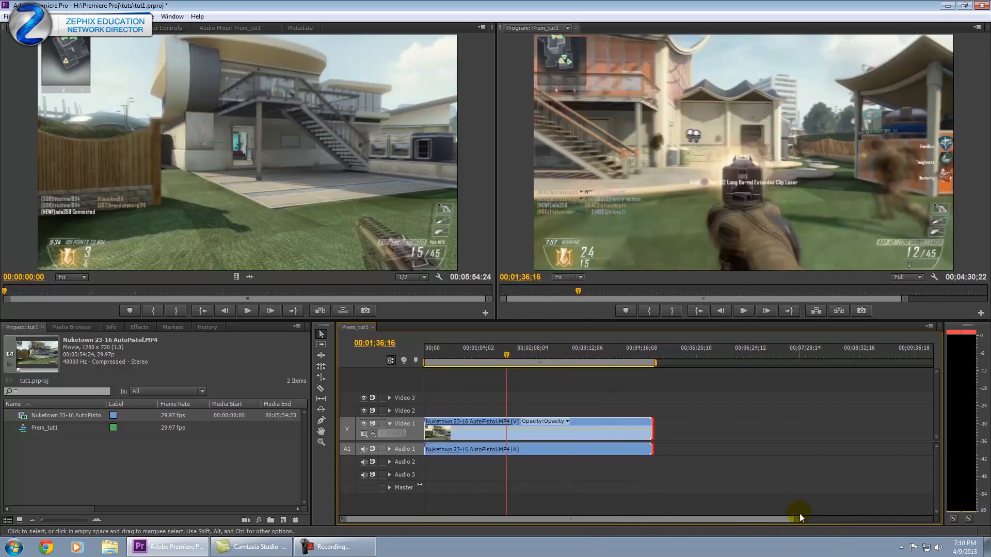
pyautogui.moveTo(801, 515); pyautogui.dragTo(707, 499)
pyautogui.moveTo(631, 355); pyautogui.dragTo(566, 359)
pyautogui.moveTo(522, 519); pyautogui.dragTo(667, 518)
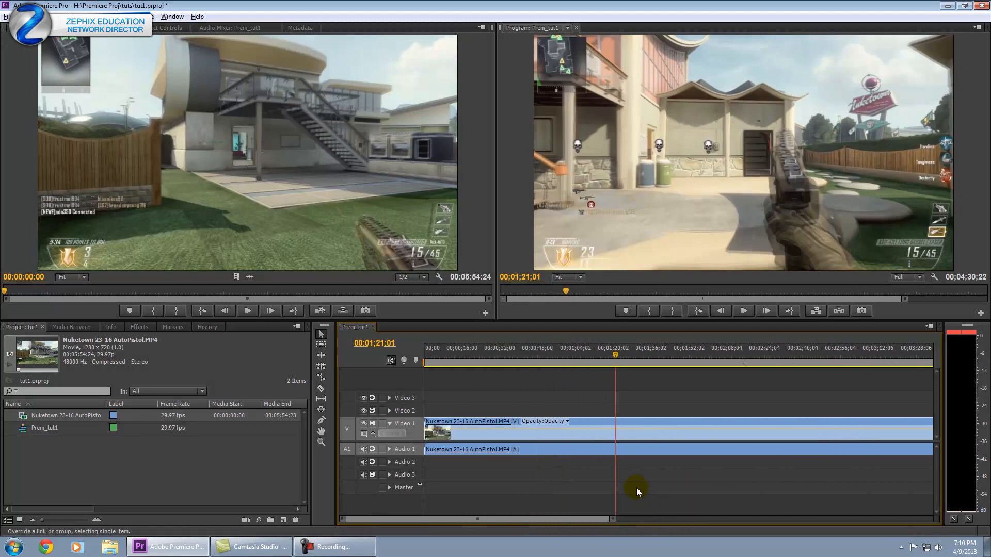
pyautogui.scroll(-10, 637, 487)
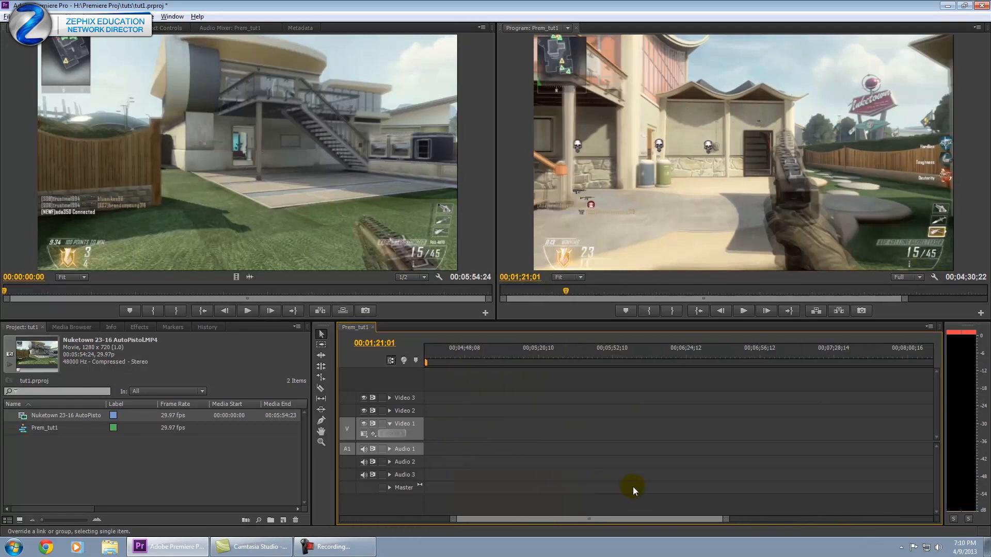
pyautogui.scroll(-5, 634, 490)
pyautogui.moveTo(891, 518); pyautogui.dragTo(817, 518)
pyautogui.scroll(2, 637, 455)
pyautogui.scroll(-4, 636, 454)
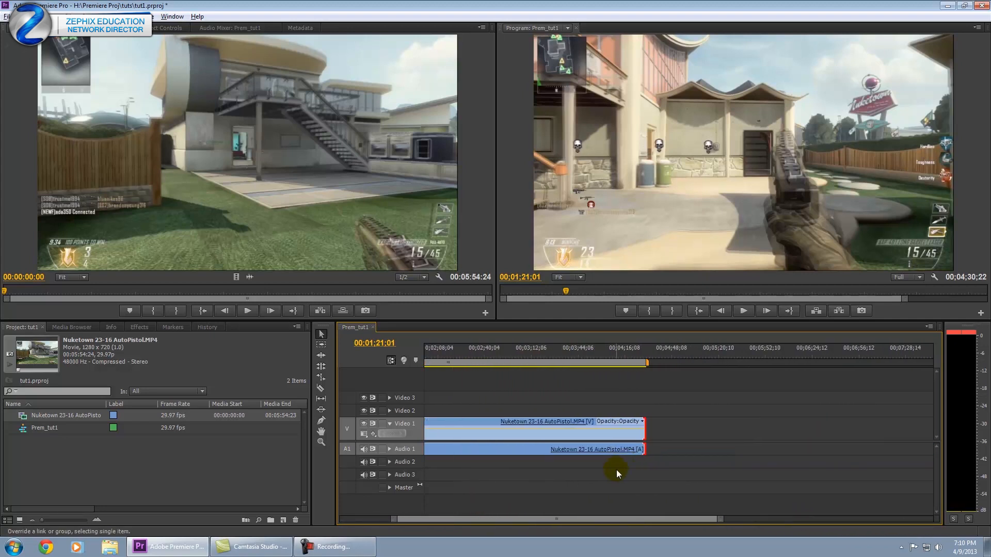
pyautogui.scroll(-3, 618, 469)
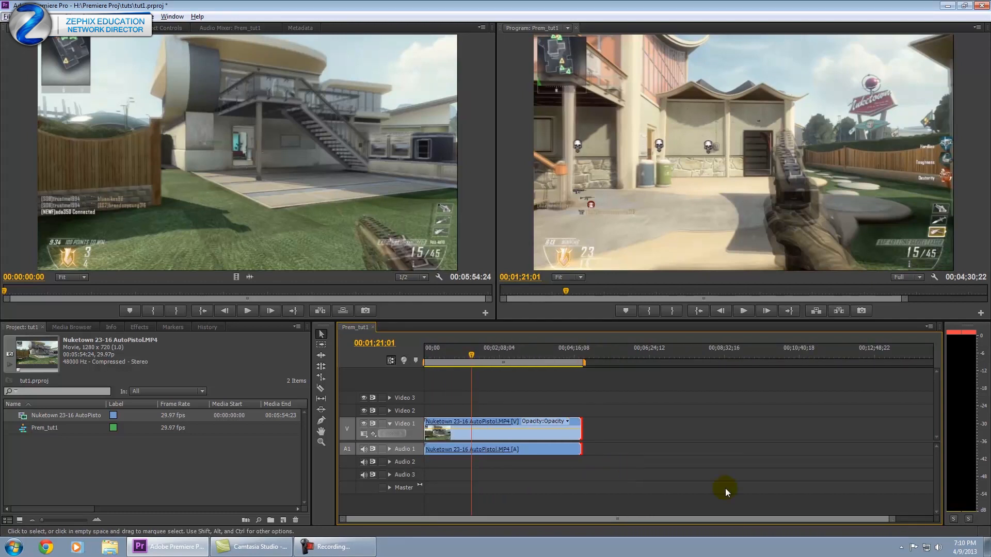
pyautogui.moveTo(887, 523)
pyautogui.mouseDown()
pyautogui.moveTo(777, 507)
pyautogui.moveTo(894, 507)
pyautogui.mouseUp()
# Ripple-trim the clip's end to the 00:02:06:14 playhead so the sequence runs 00:03:00:15.
pyautogui.click(560, 350)
pyautogui.click(559, 347)
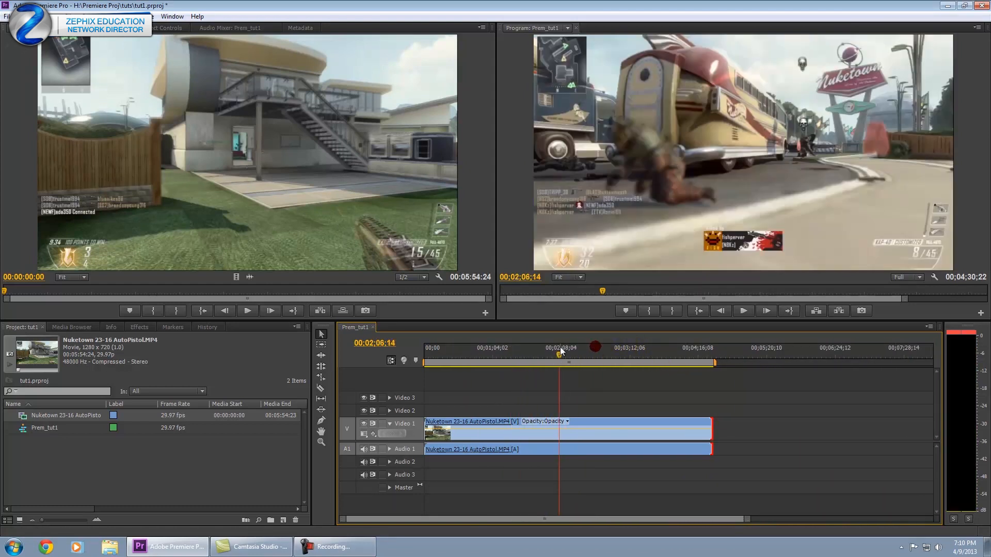
pyautogui.moveTo(711, 428); pyautogui.dragTo(616, 428)
pyautogui.click(98, 203)
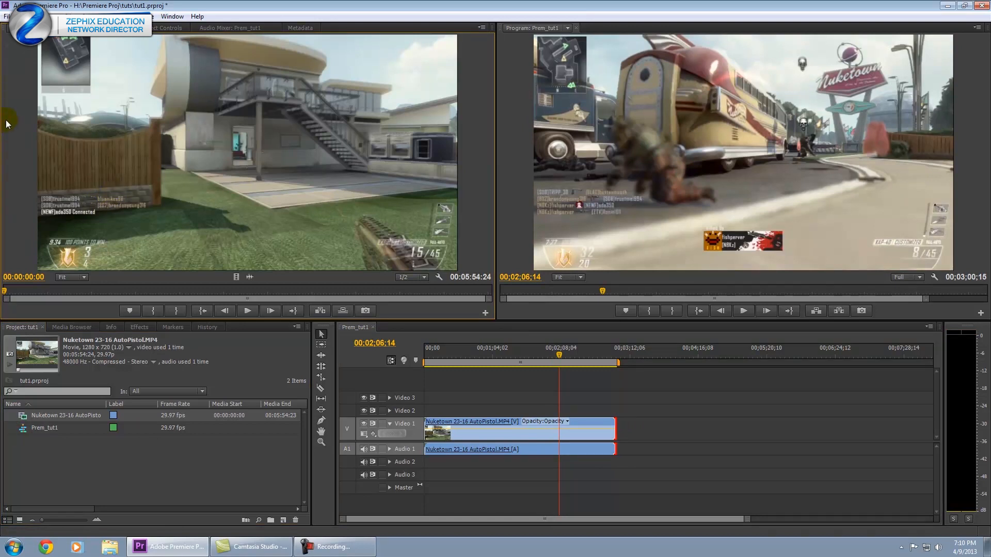
pyautogui.moveTo(577, 355); pyautogui.dragTo(525, 361)
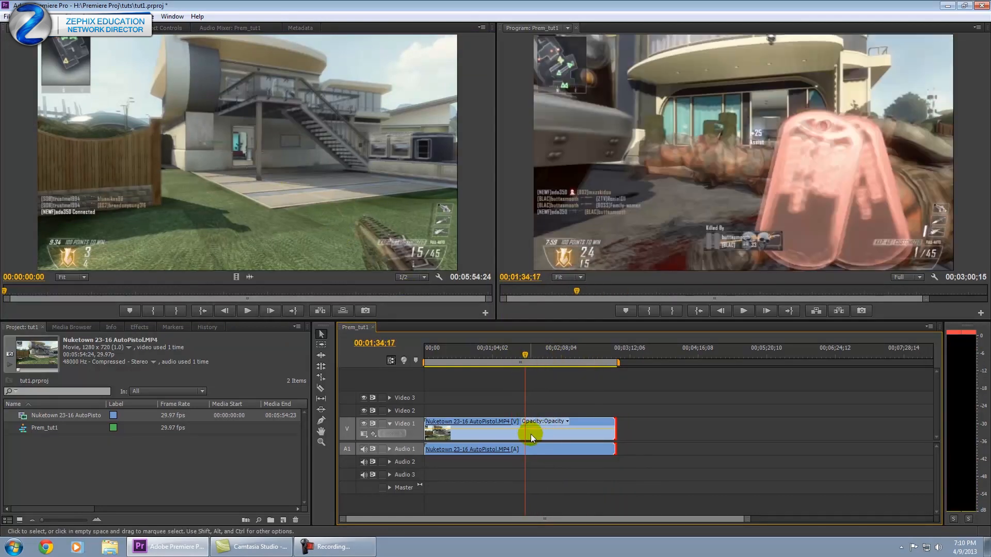
# Scrub the source footage back to 00:01:05:08 and add a marker there.
pyautogui.click(695, 356)
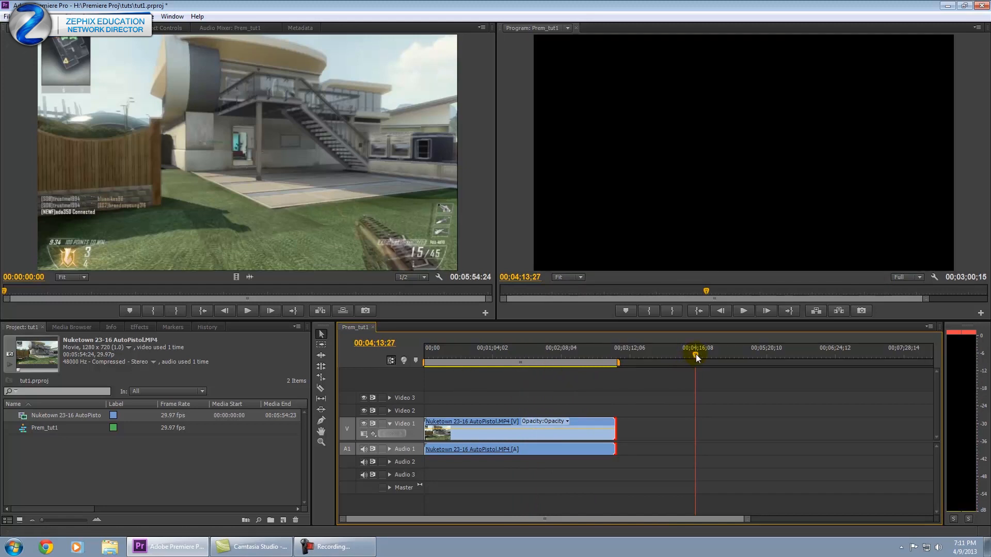
pyautogui.click(111, 182)
pyautogui.moveTo(104, 289)
pyautogui.mouseDown()
pyautogui.moveTo(157, 291)
pyautogui.moveTo(78, 290)
pyautogui.moveTo(239, 296)
pyautogui.moveTo(120, 300)
pyautogui.mouseUp()
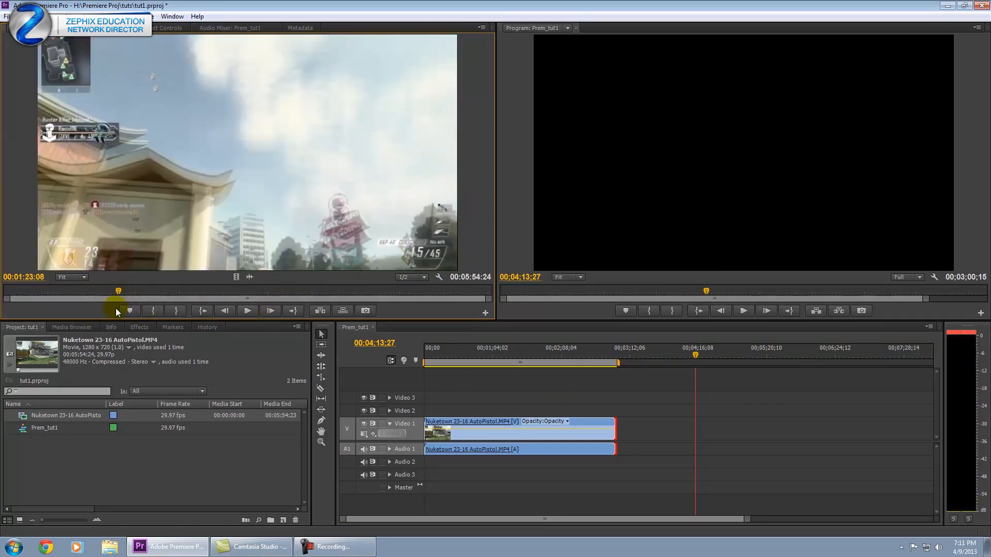
pyautogui.moveTo(114, 292); pyautogui.dragTo(132, 314)
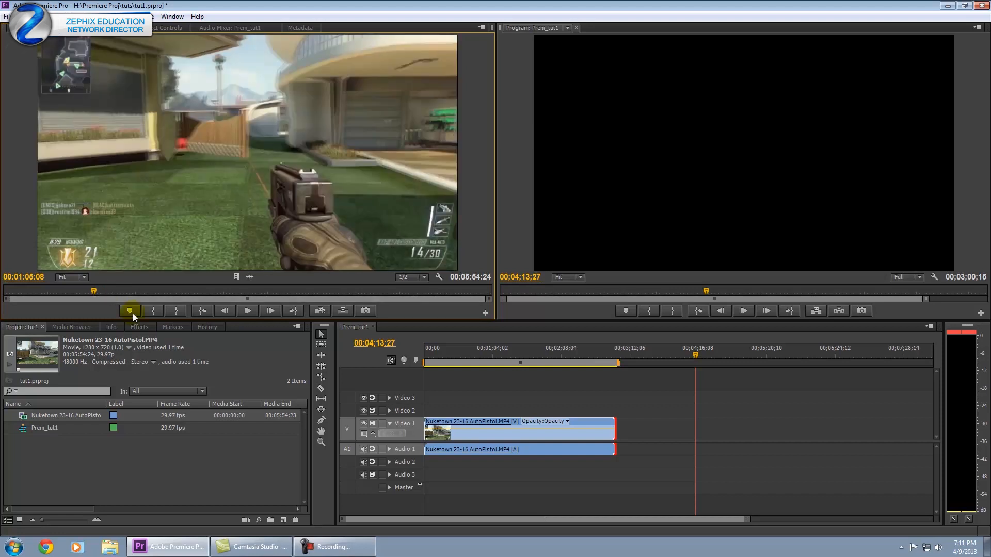
pyautogui.click(130, 312)
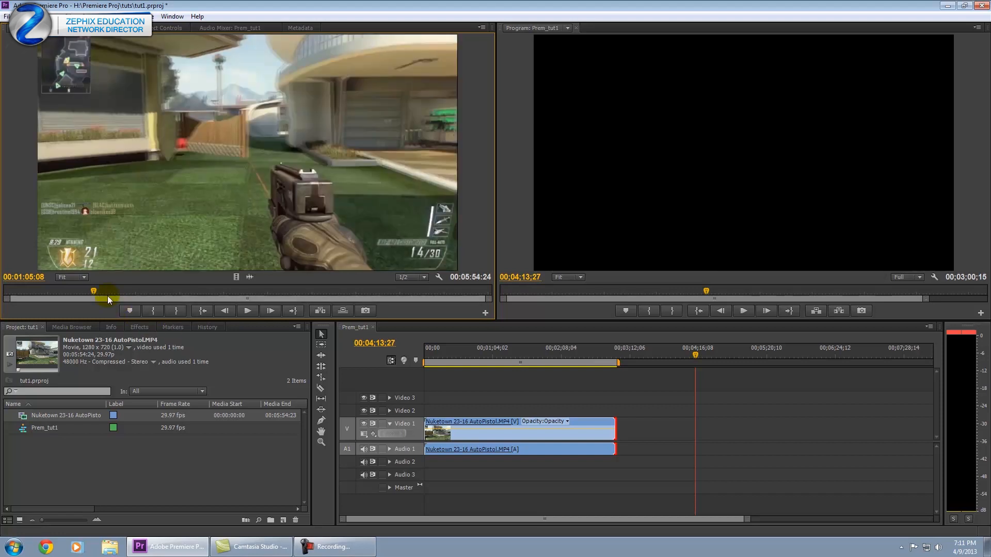
pyautogui.click(158, 312)
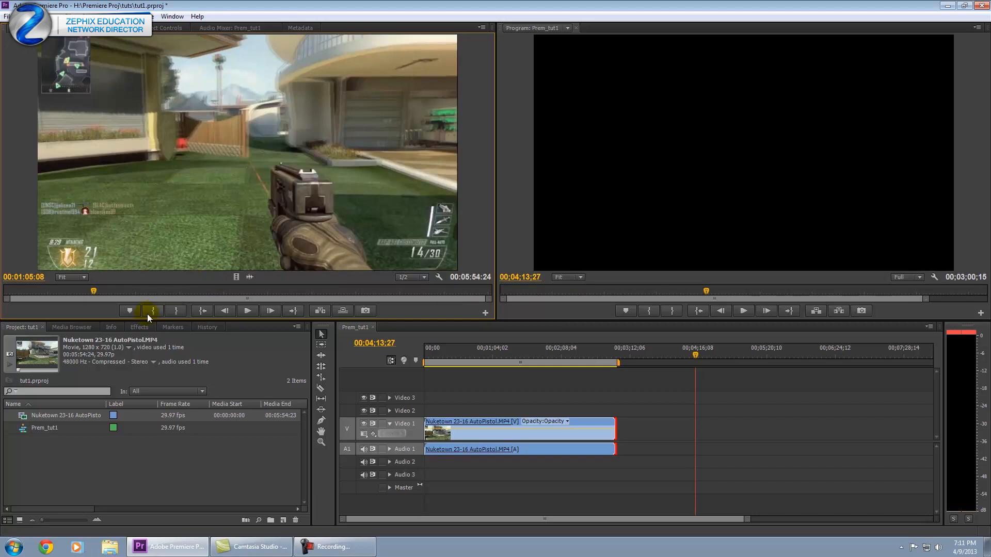
# Mark the source In point at 00:01:31:15, leaving 00:04:23:09 of footage.
pyautogui.moveTo(96, 291); pyautogui.dragTo(132, 289)
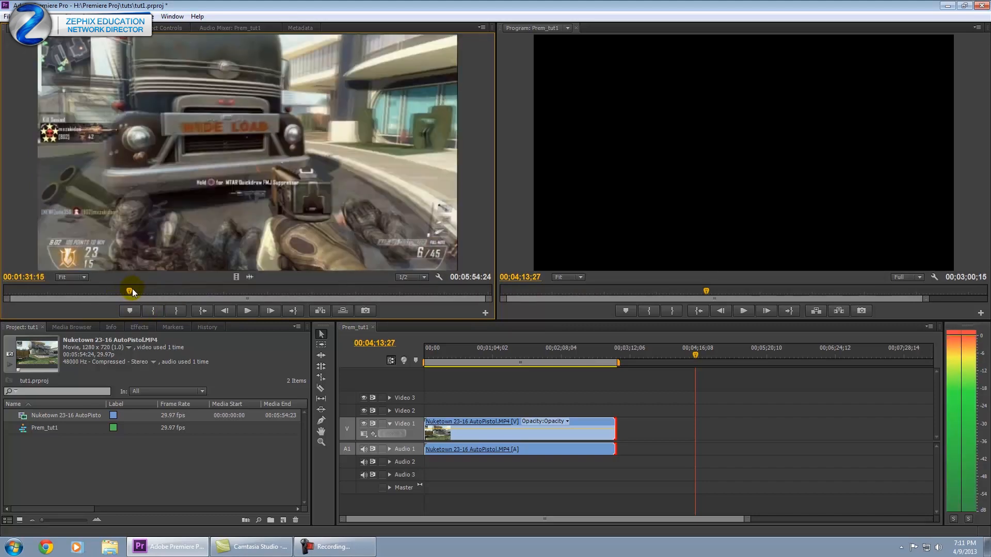
pyautogui.click(154, 311)
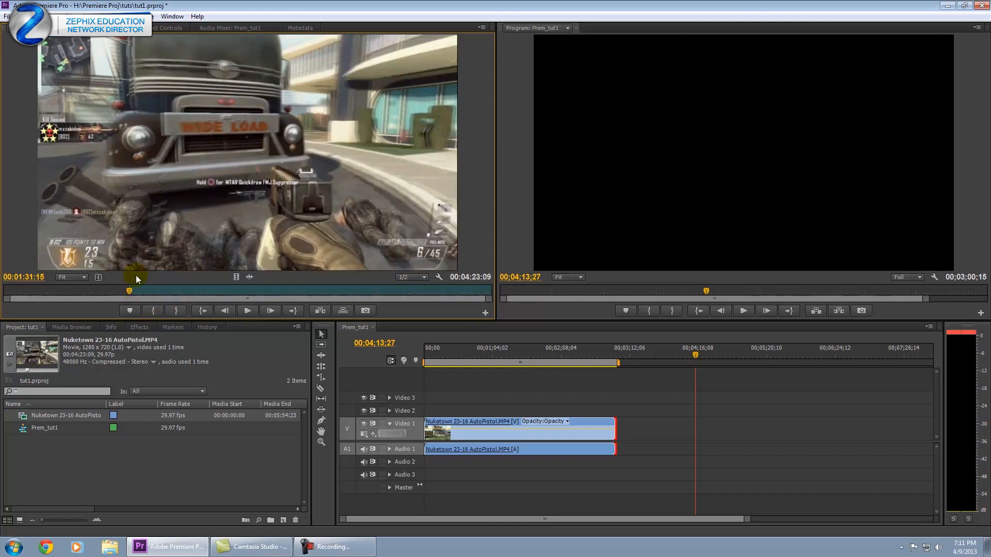
pyautogui.moveTo(133, 292); pyautogui.dragTo(433, 298)
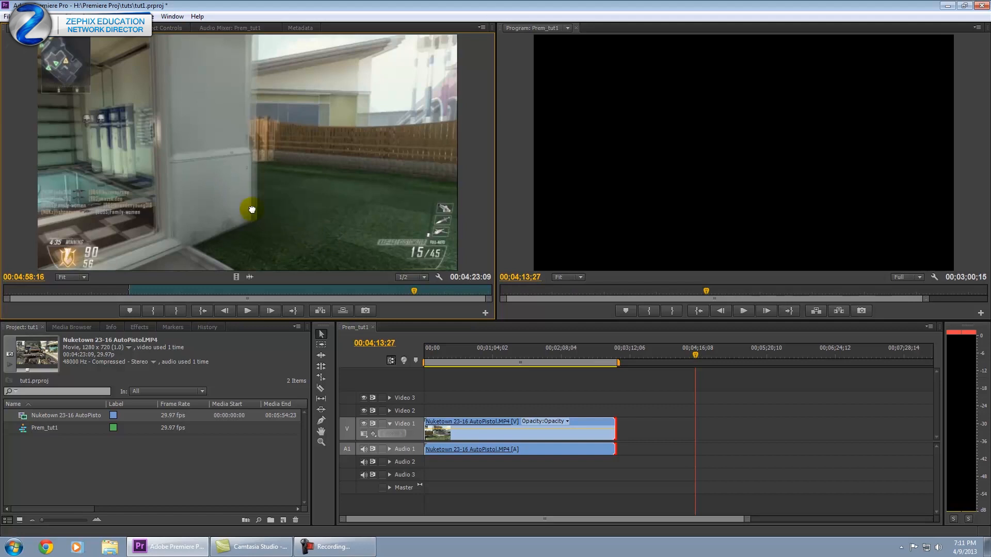
# Drop the marked source footage onto Video 1 and Audio 1 after a gap, then review it.
pyautogui.moveTo(471, 324); pyautogui.dragTo(653, 428)
pyautogui.moveTo(646, 352); pyautogui.dragTo(652, 352)
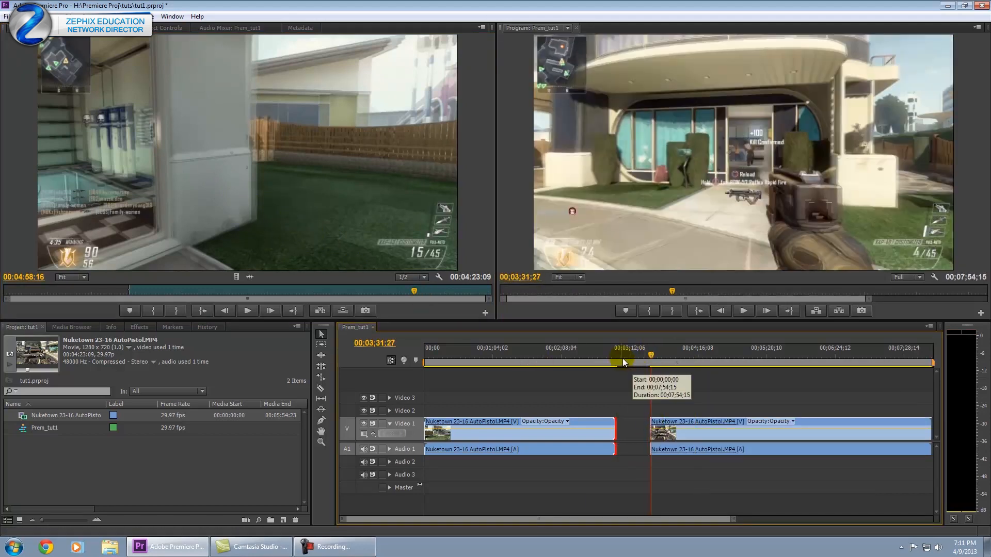
pyautogui.moveTo(642, 354); pyautogui.dragTo(672, 355)
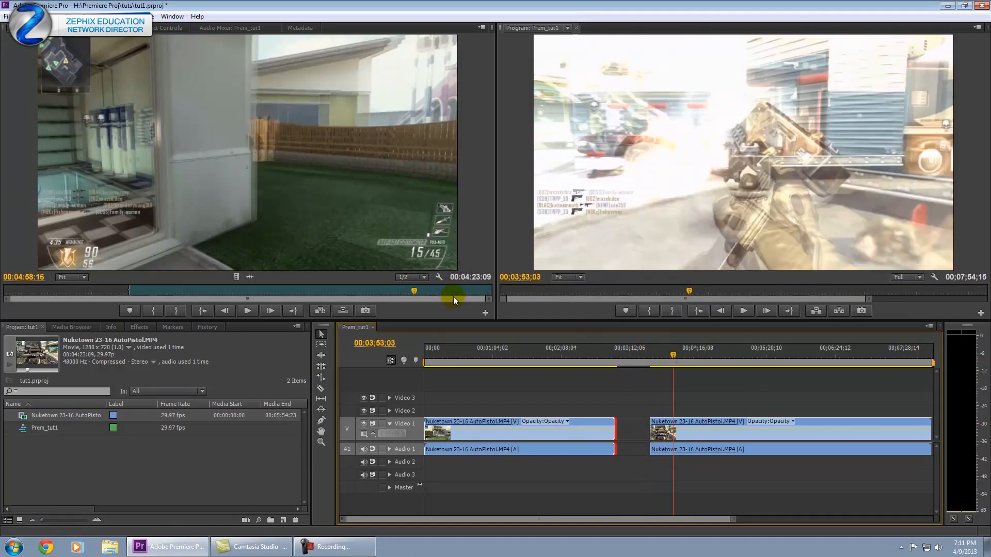
pyautogui.moveTo(128, 288)
pyautogui.mouseDown()
pyautogui.moveTo(91, 287)
pyautogui.moveTo(113, 290)
pyautogui.mouseUp()
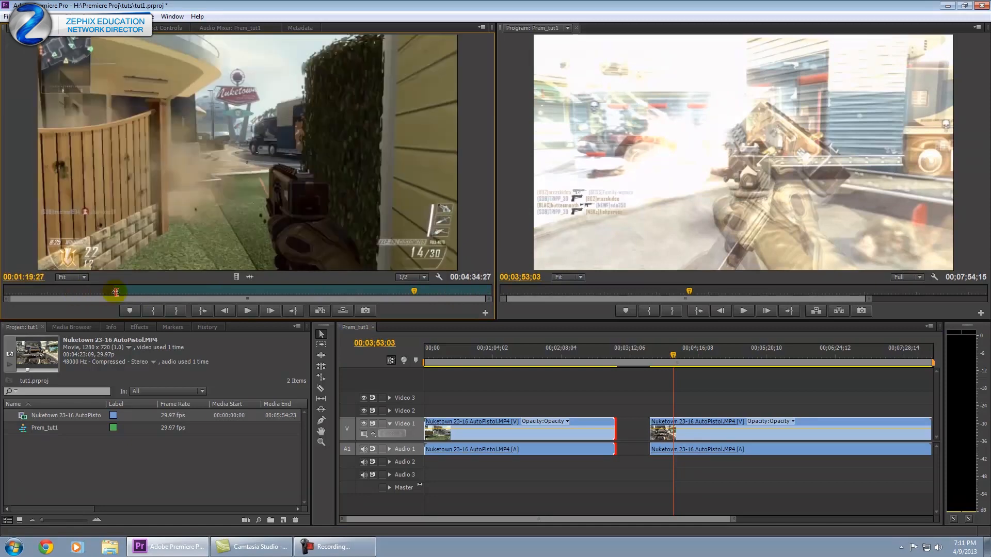
pyautogui.moveTo(491, 289)
pyautogui.mouseDown()
pyautogui.moveTo(469, 290)
pyautogui.moveTo(488, 290)
pyautogui.mouseUp()
pyautogui.moveTo(339, 292); pyautogui.dragTo(243, 290)
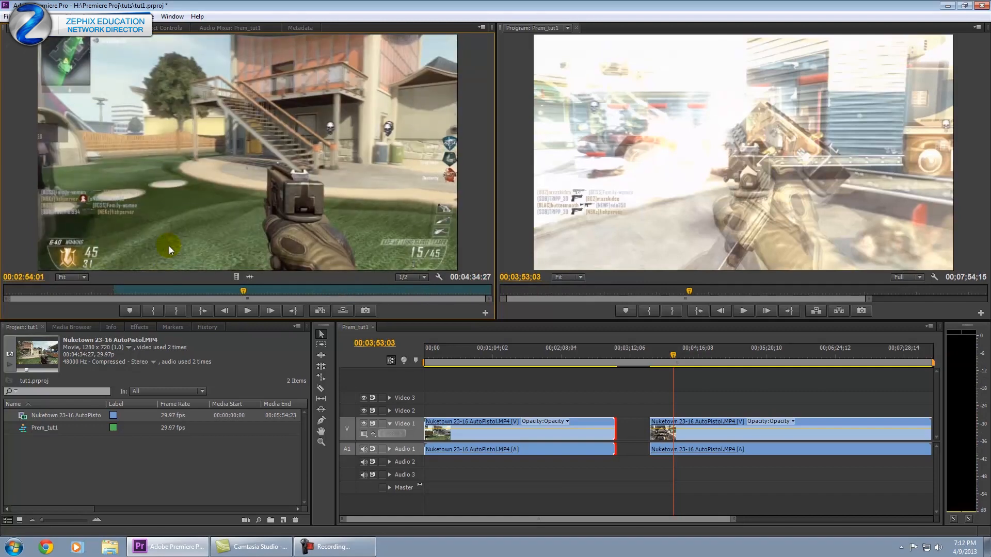
pyautogui.moveTo(633, 357); pyautogui.dragTo(516, 358)
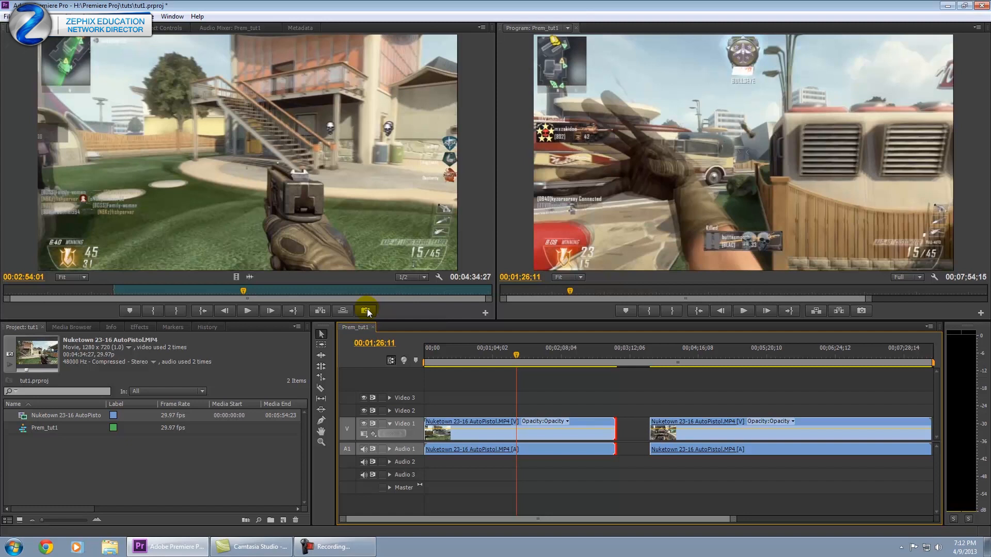
pyautogui.click(320, 311)
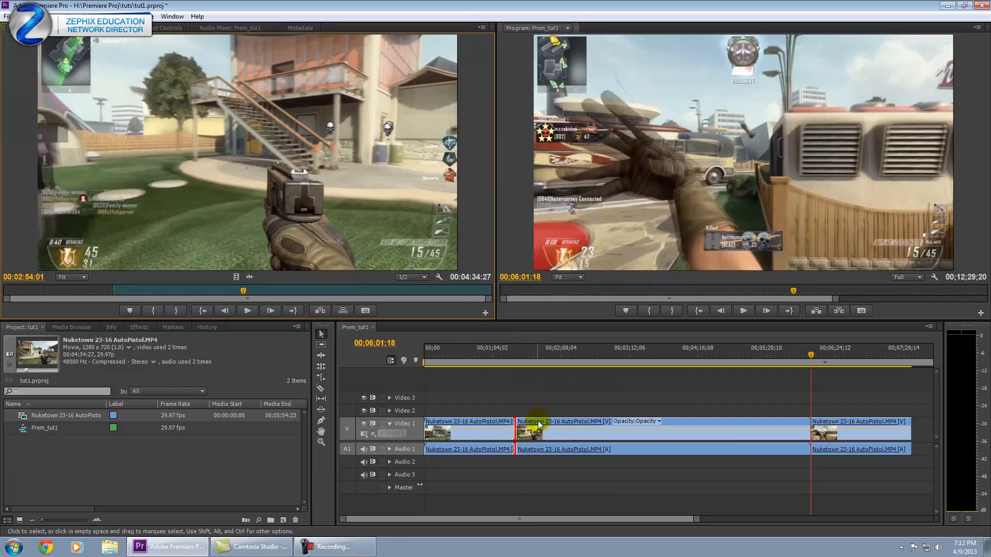
pyautogui.moveTo(513, 355); pyautogui.dragTo(720, 354)
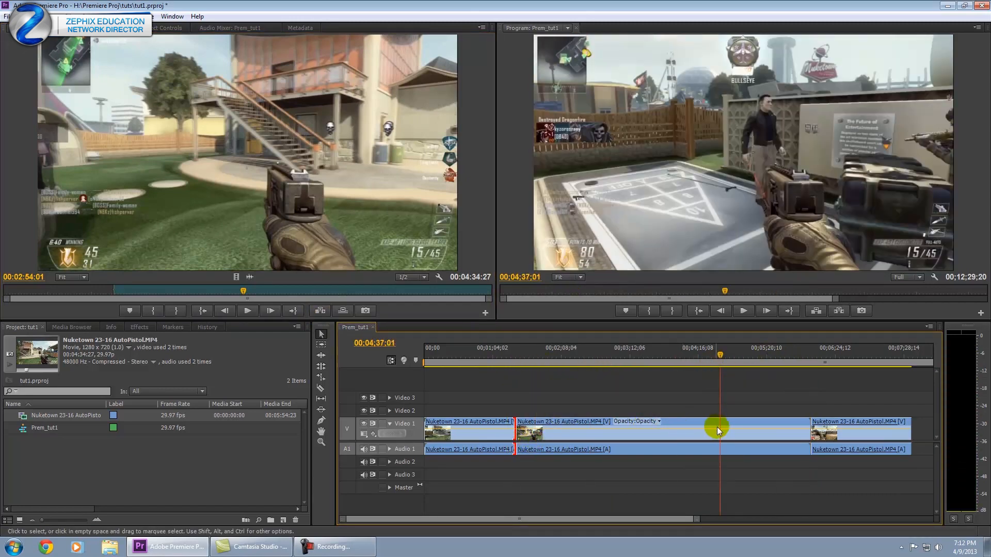
pyautogui.click(839, 434)
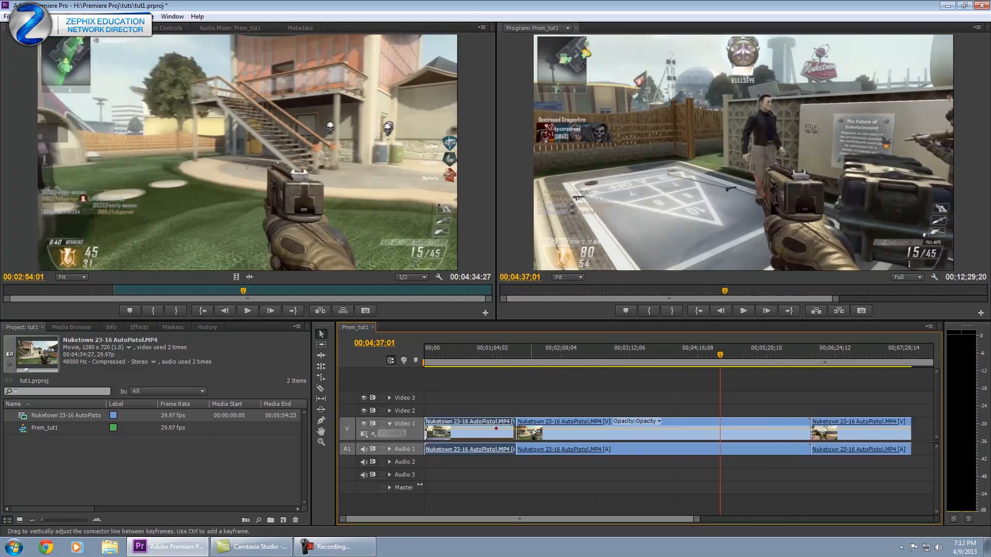
pyautogui.click(691, 441)
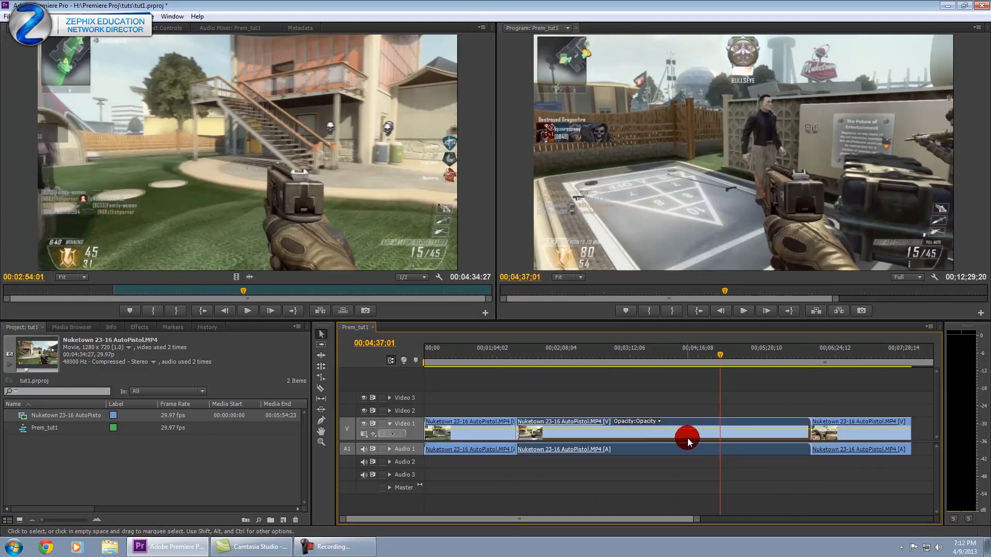
pyautogui.hotkey('ctrl', 'z')
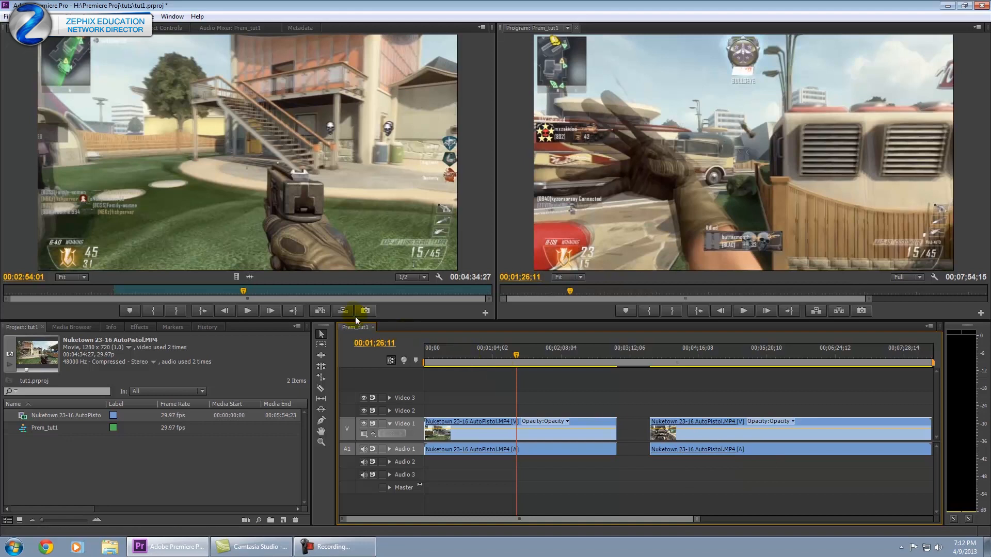
pyautogui.click(343, 311)
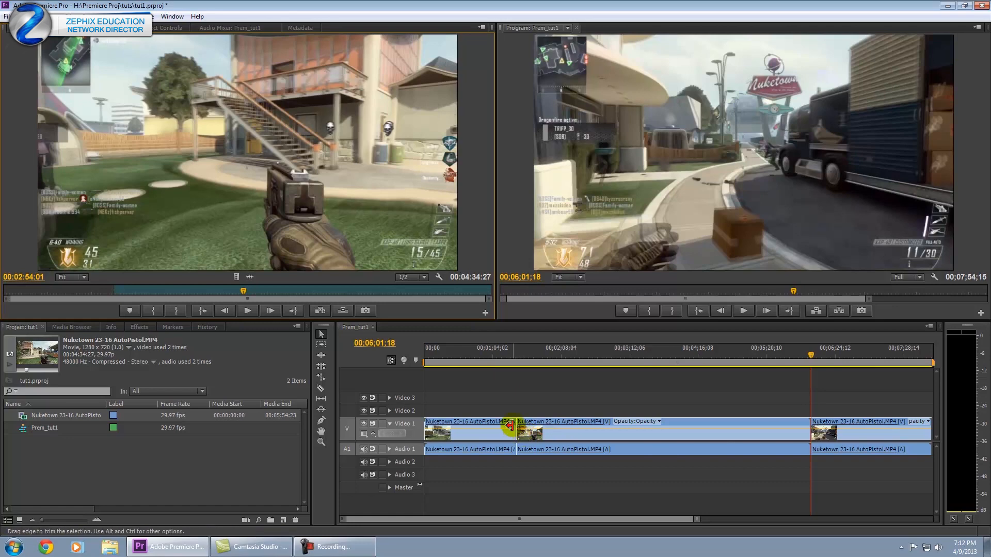
pyautogui.moveTo(549, 351); pyautogui.dragTo(508, 384)
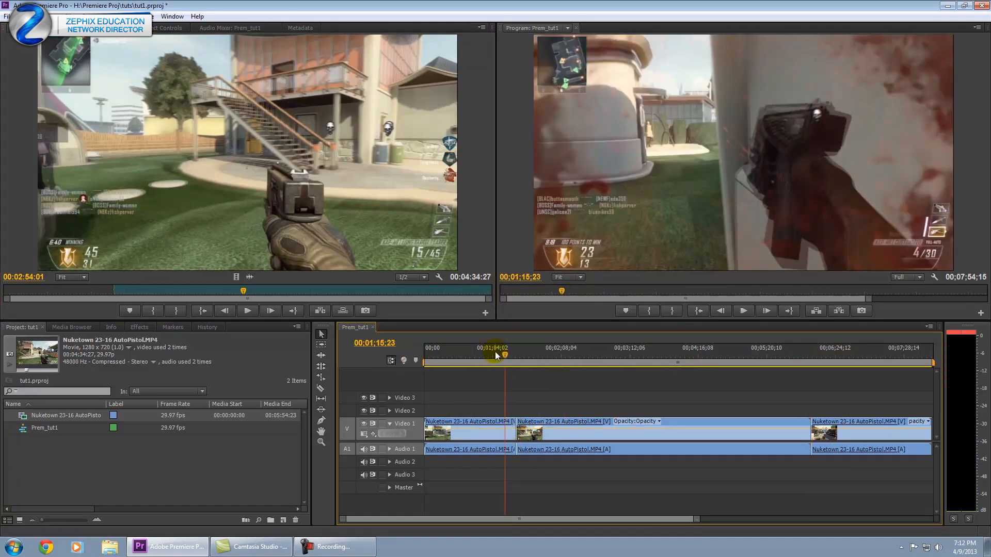
pyautogui.hotkey('ctrl', 'z')
pyautogui.moveTo(339, 310); pyautogui.dragTo(311, 240)
pyautogui.moveTo(338, 194); pyautogui.dragTo(516, 411)
# Drop the source footage onto Video 2 and Audio 2 at the 00:01:26:11 playhead.
pyautogui.click(513, 358)
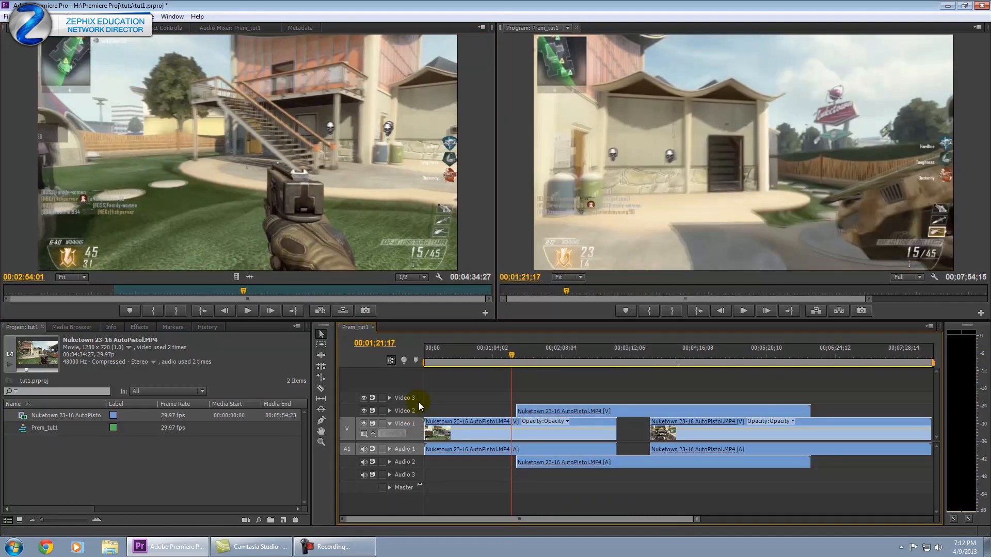
pyautogui.click(417, 430)
pyautogui.moveTo(513, 351); pyautogui.dragTo(553, 351)
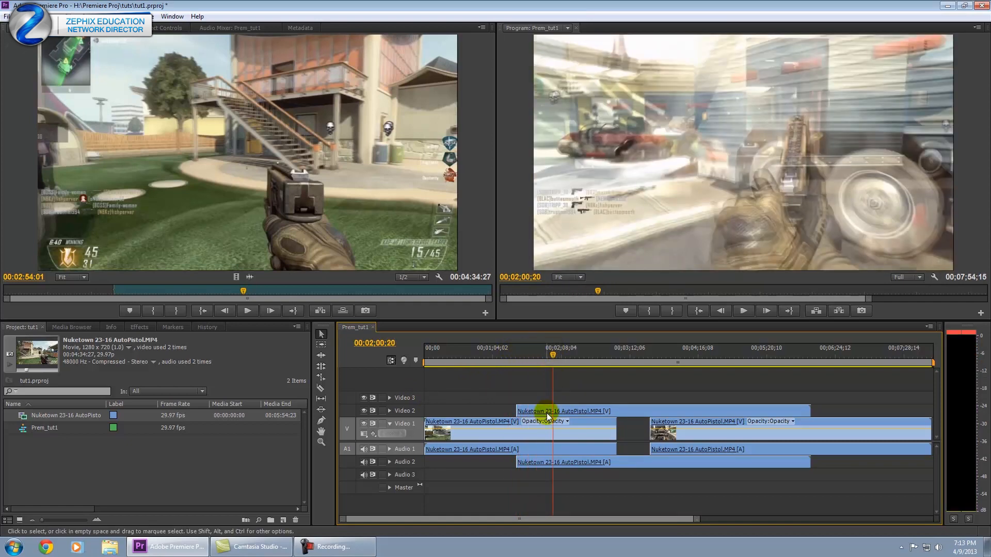
# Compare the stacked footage by toggling Video 2's visibility and muting Audio 1.
pyautogui.click(364, 411)
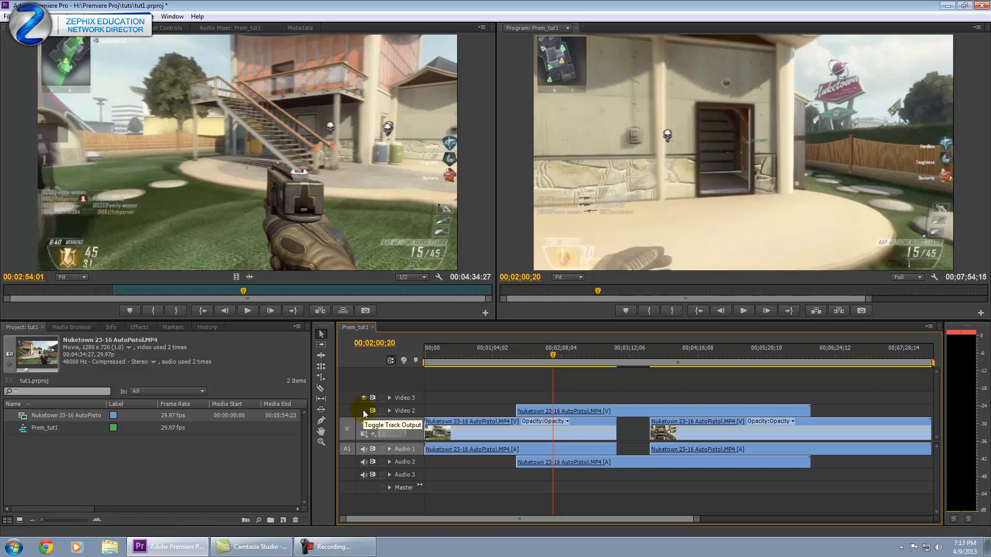
pyautogui.click(363, 410)
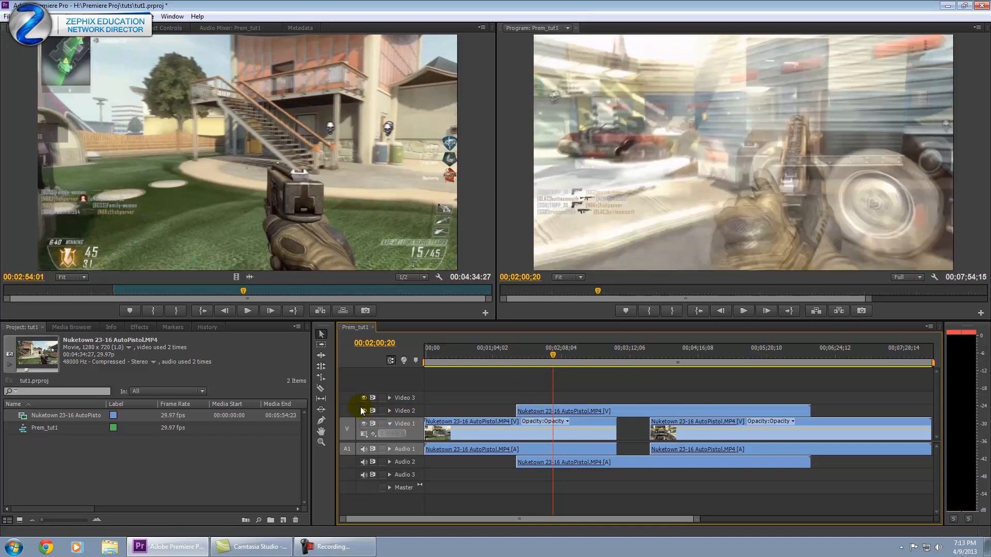
pyautogui.click(364, 409)
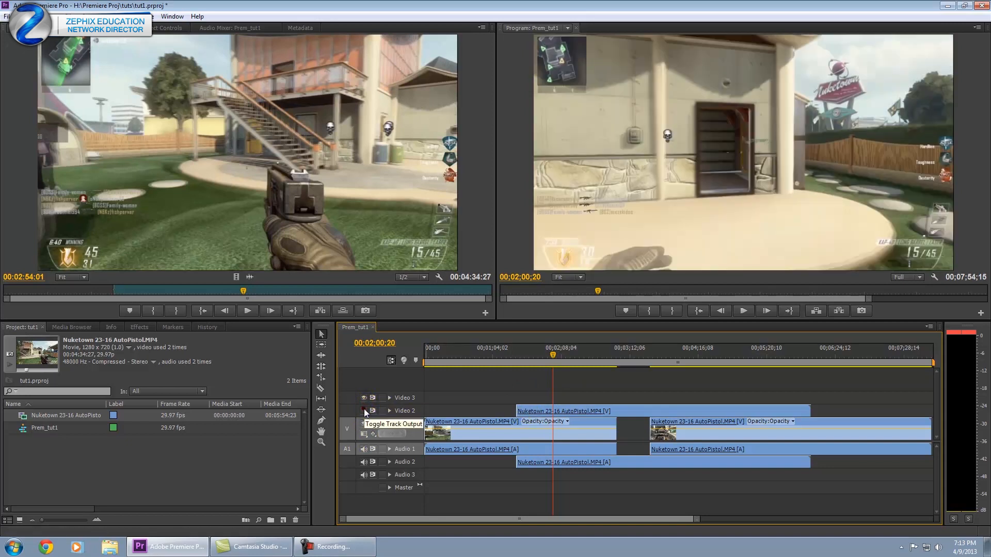
pyautogui.click(364, 409)
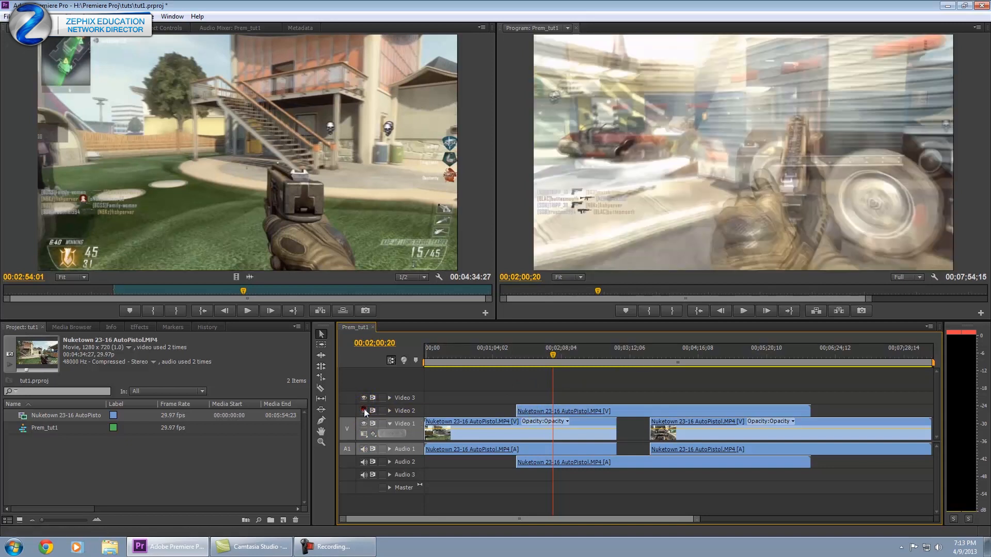
pyautogui.click(365, 450)
pyautogui.moveTo(549, 349); pyautogui.dragTo(490, 361)
# Delete the layered Video 2/Audio 2 clips and trim about 28 seconds off the first clip's end.
pyautogui.press('Delete')
pyautogui.moveTo(584, 355); pyautogui.dragTo(587, 359)
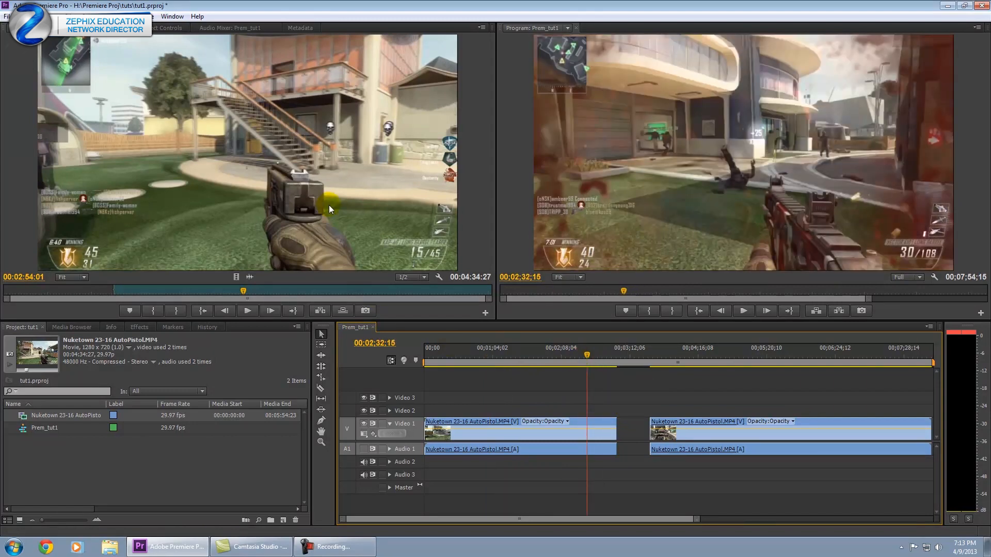
pyautogui.moveTo(618, 431); pyautogui.dragTo(563, 438)
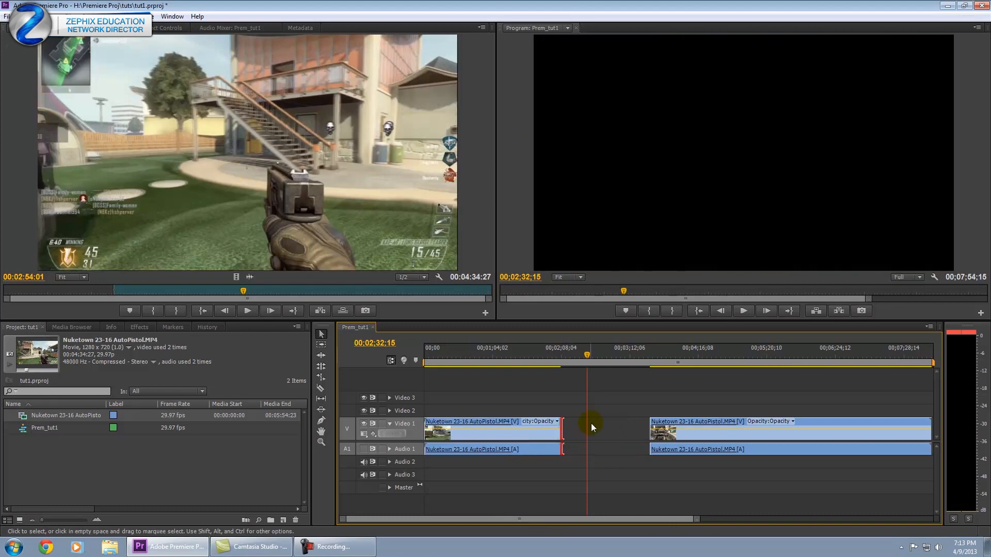
# Ripple Delete the gap so both clips join, making the sequence 00:06:31:13.
pyautogui.click(548, 354)
pyautogui.click(596, 425)
pyautogui.moveTo(565, 356); pyautogui.dragTo(560, 357)
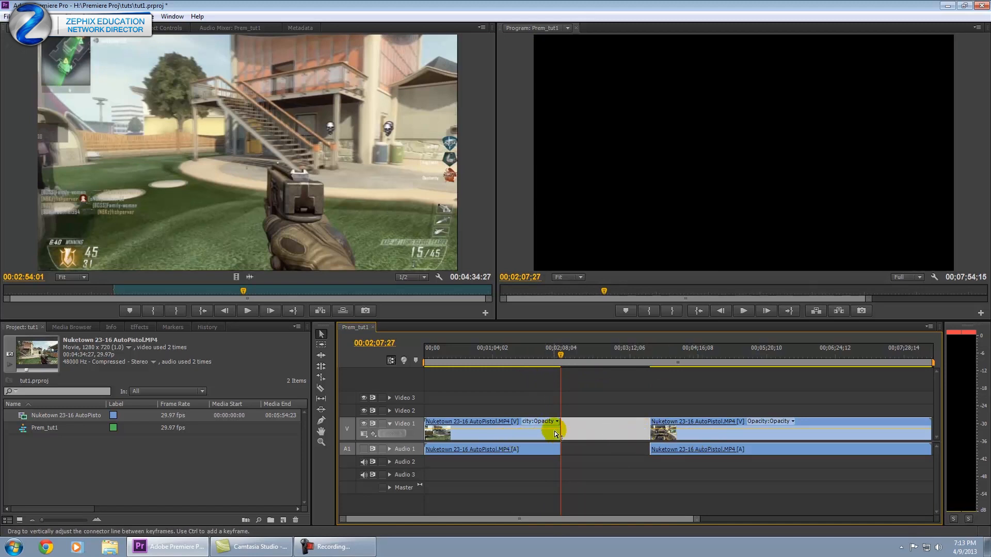
pyautogui.rightClick(585, 424)
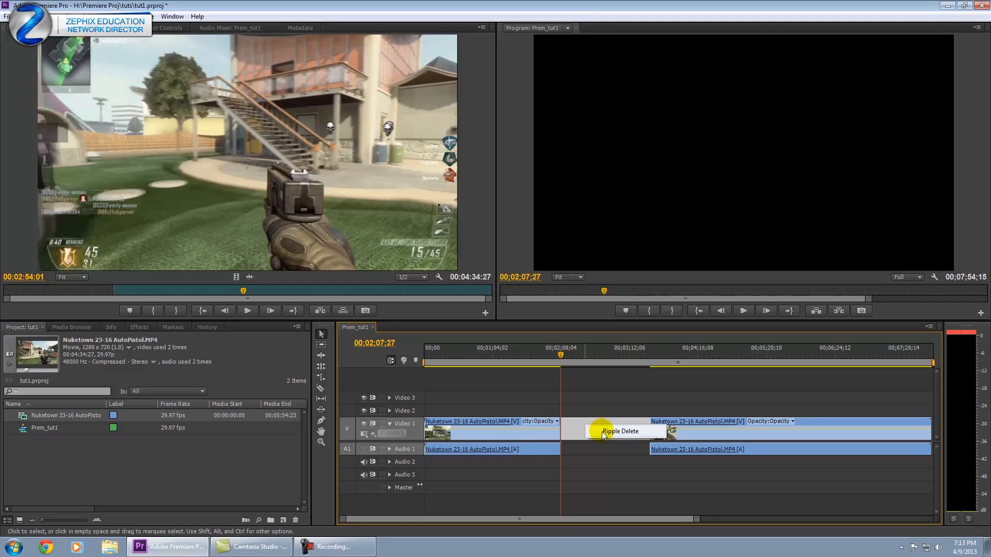
pyautogui.click(602, 432)
pyautogui.moveTo(544, 358)
pyautogui.mouseDown()
pyautogui.moveTo(560, 358)
pyautogui.moveTo(541, 361)
pyautogui.mouseUp()
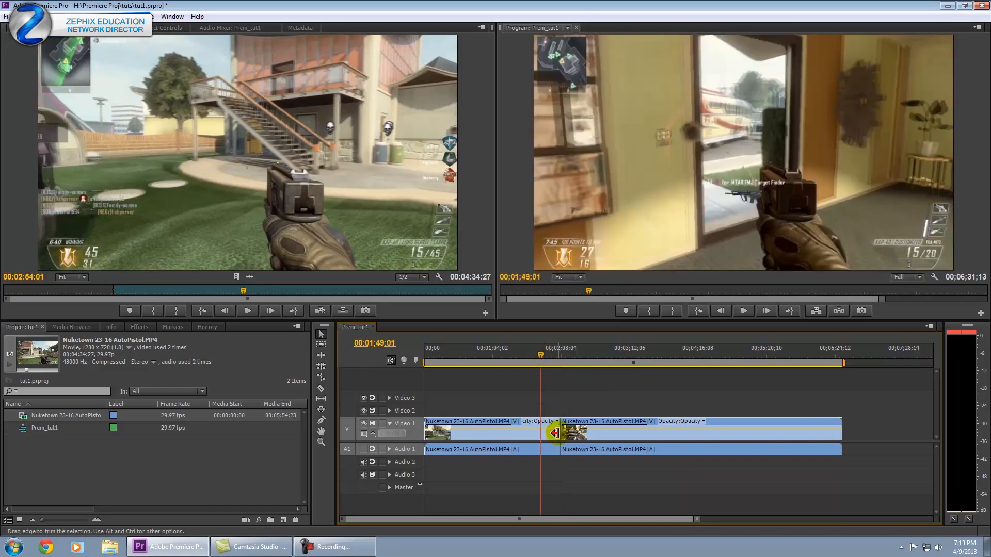
pyautogui.moveTo(545, 356); pyautogui.dragTo(641, 361)
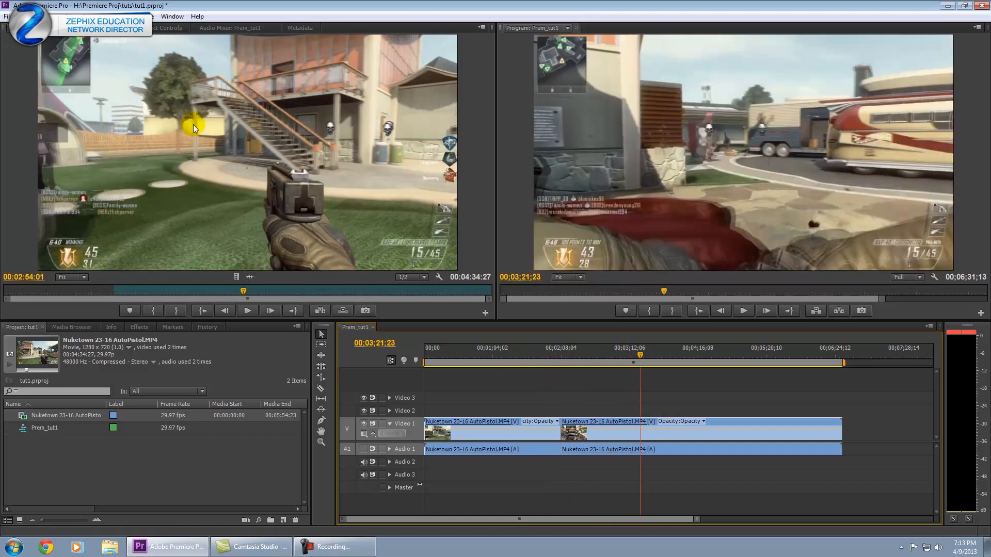
# Cut the later Video 1 clips into shorter pieces with the Razor tool at several points.
pyautogui.click(322, 335)
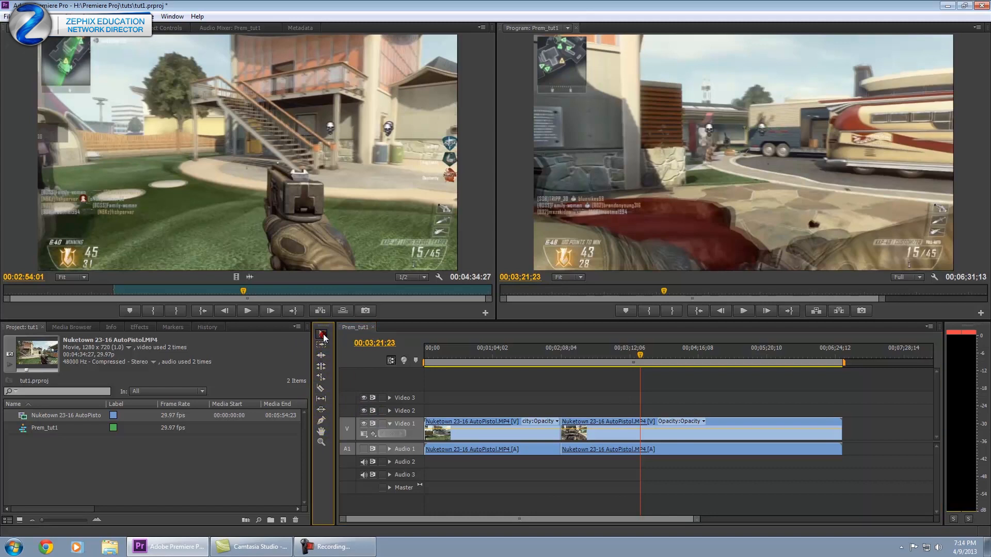
pyautogui.click(321, 390)
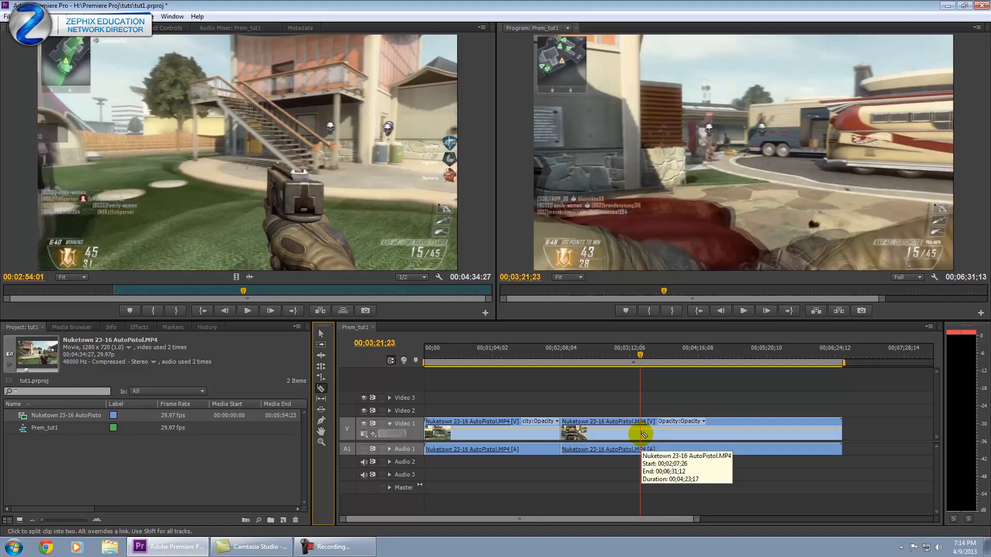
pyautogui.click(643, 436)
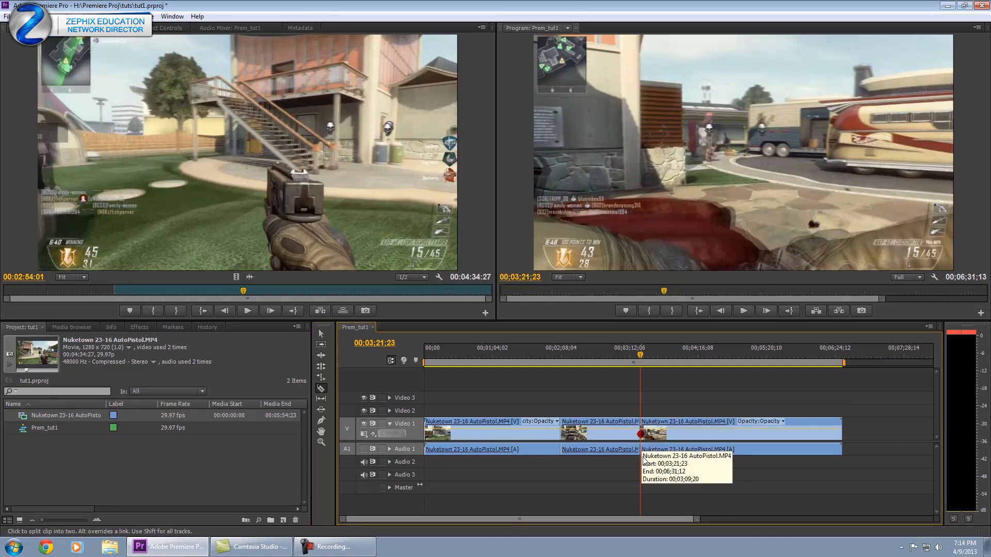
pyautogui.click(654, 356)
pyautogui.click(745, 435)
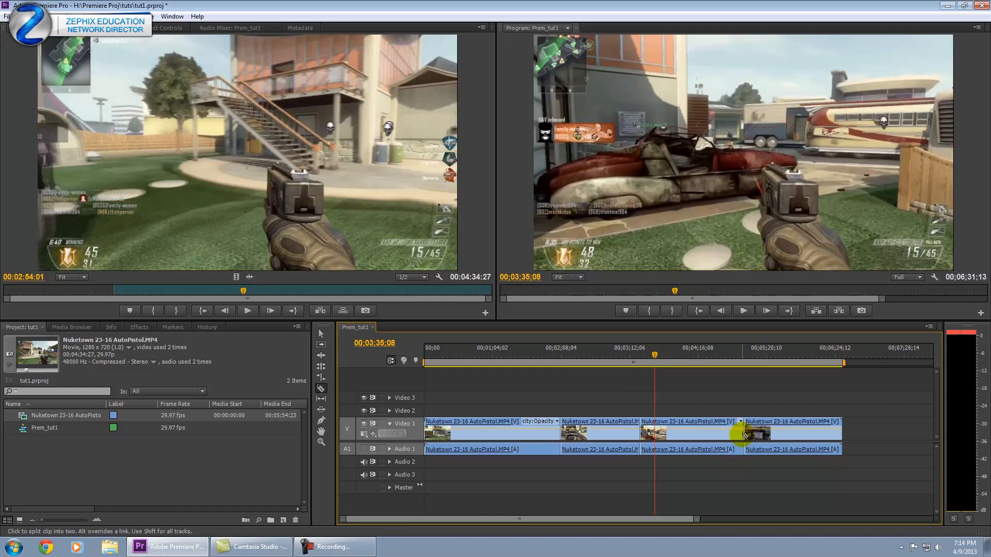
pyautogui.click(640, 356)
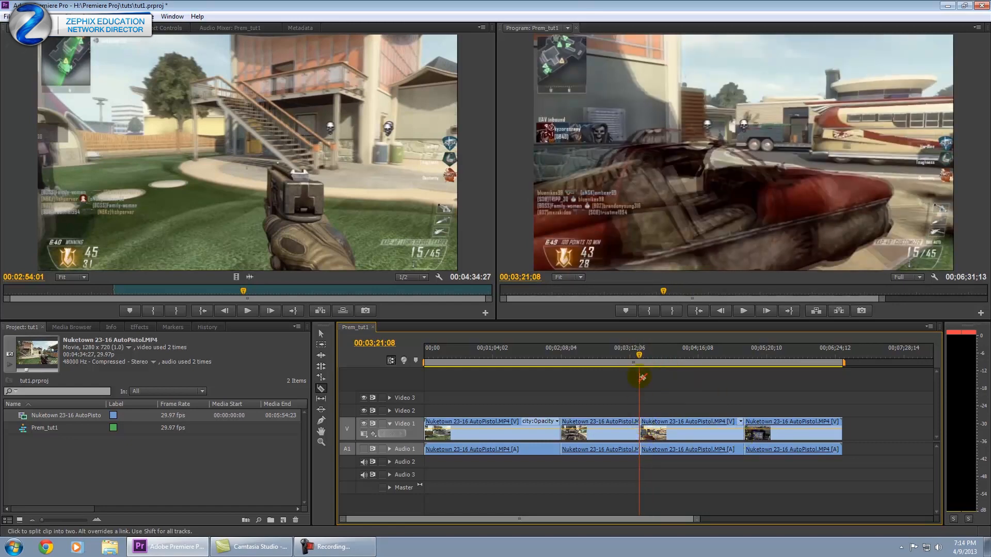
pyautogui.moveTo(639, 353); pyautogui.dragTo(642, 354)
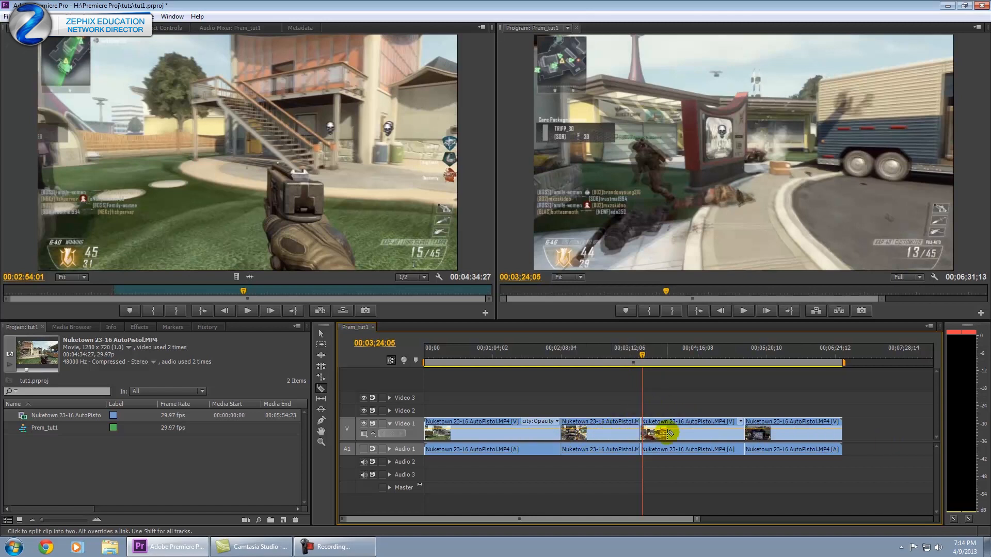
pyautogui.click(700, 435)
pyautogui.click(680, 435)
pyautogui.click(807, 434)
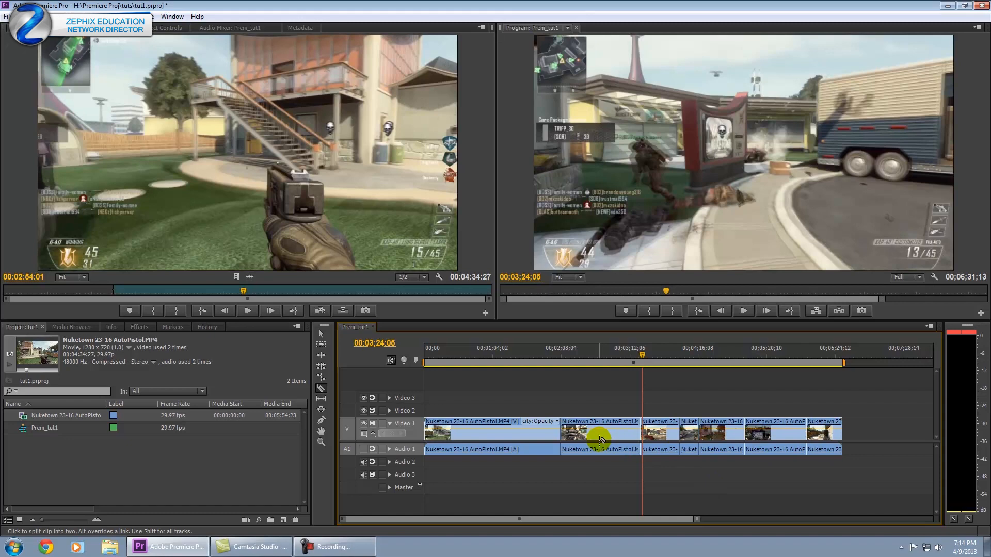
# Lift the short clip at 00;03;59;11 up onto Video 2 with the Selection tool.
pyautogui.click(677, 352)
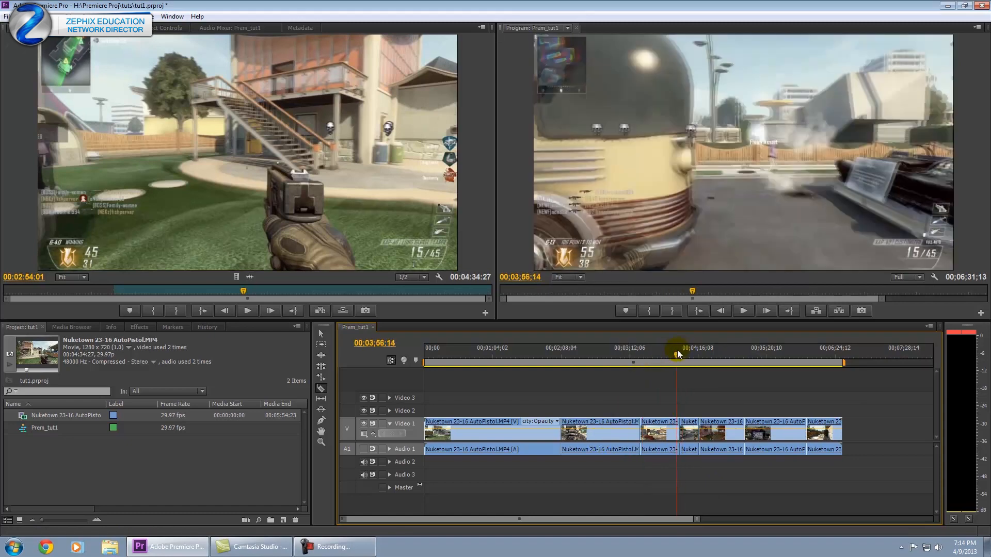
pyautogui.moveTo(678, 353); pyautogui.dragTo(679, 356)
pyautogui.press('v')
pyautogui.moveTo(686, 424); pyautogui.dragTo(721, 425)
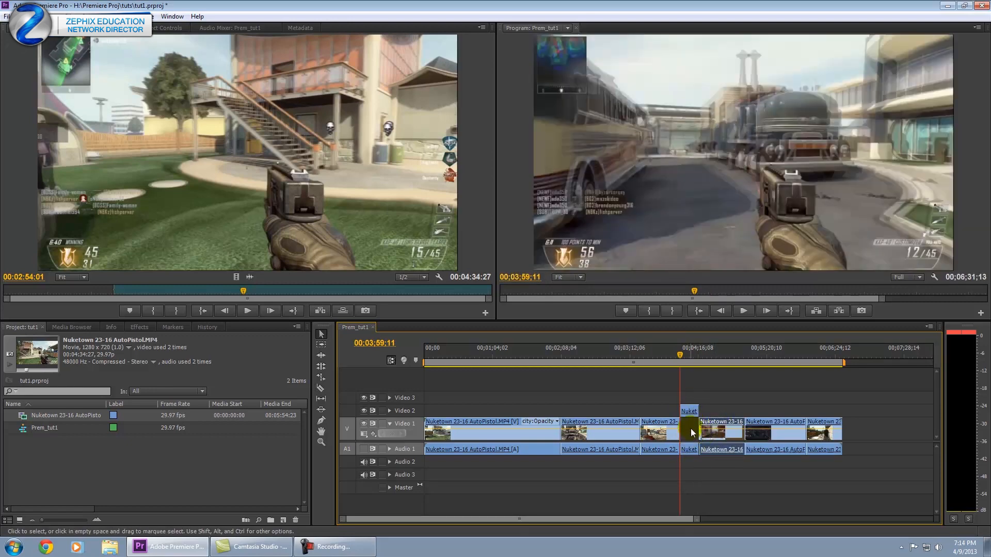
# Ripple delete the Video 1 gap, then undo both changes to restore the short clip.
pyautogui.moveTo(689, 448); pyautogui.dragTo(689, 462)
pyautogui.rightClick(694, 430)
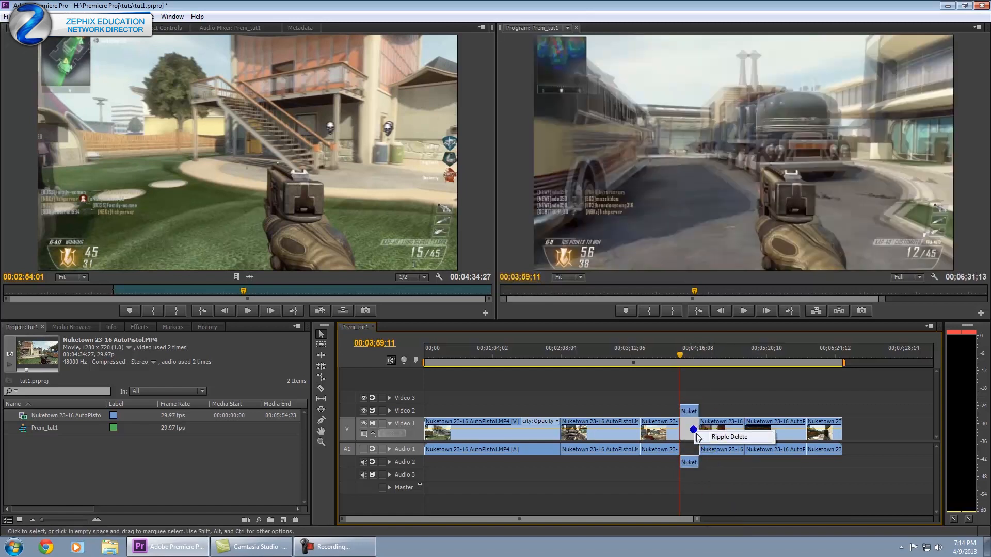
pyautogui.click(712, 435)
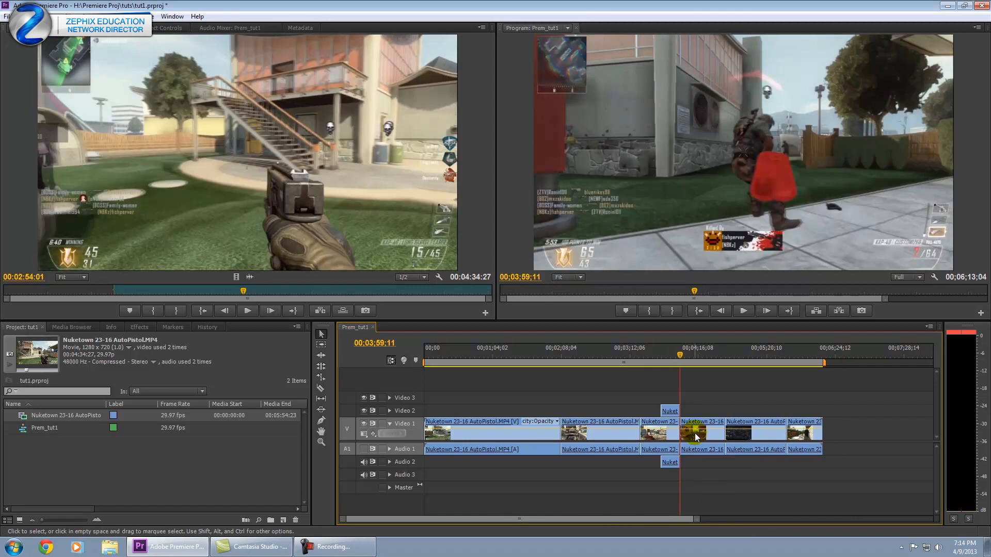
pyautogui.hotkey('ctrl', 'z')
pyautogui.hotkey('ctrl', 'z')
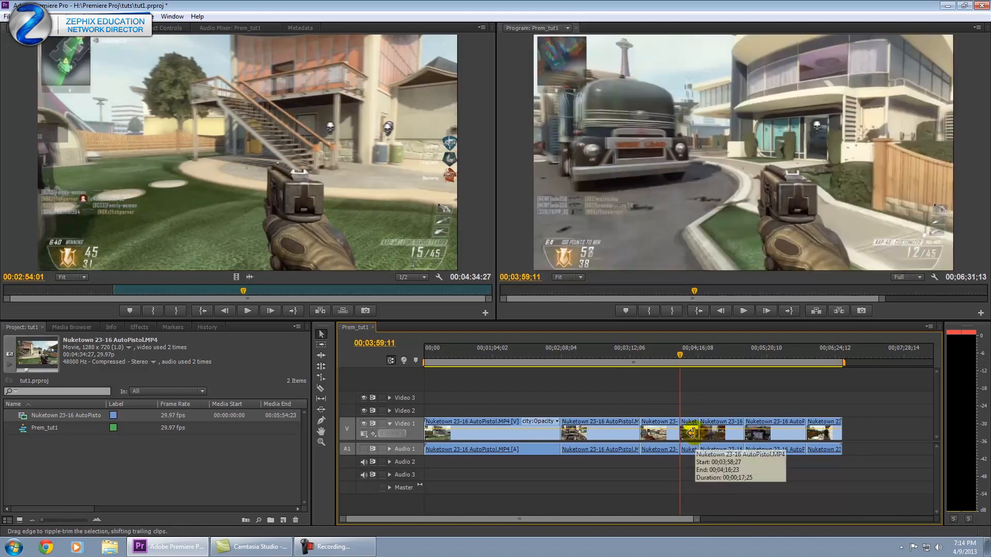
pyautogui.hotkey('ctrl', 'z')
pyautogui.hotkey('ctrl', 'z')
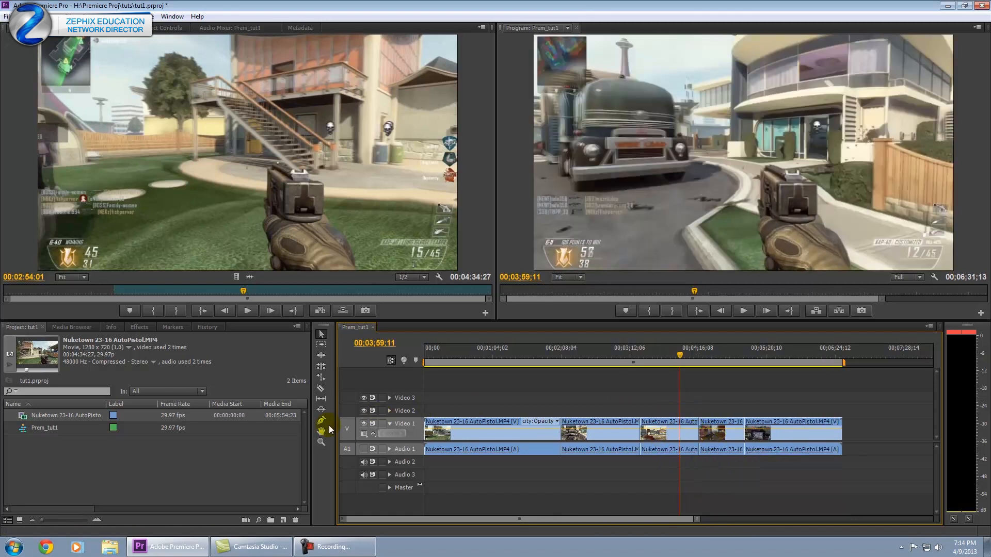
# Split the first gameplay clip in two places with the Razor tool.
pyautogui.click(321, 389)
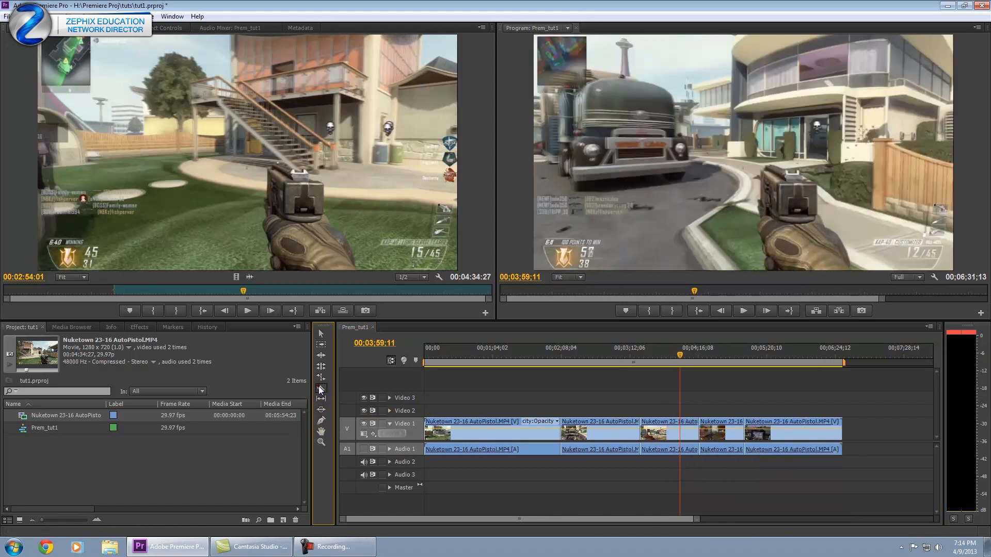
pyautogui.click(517, 432)
pyautogui.click(491, 433)
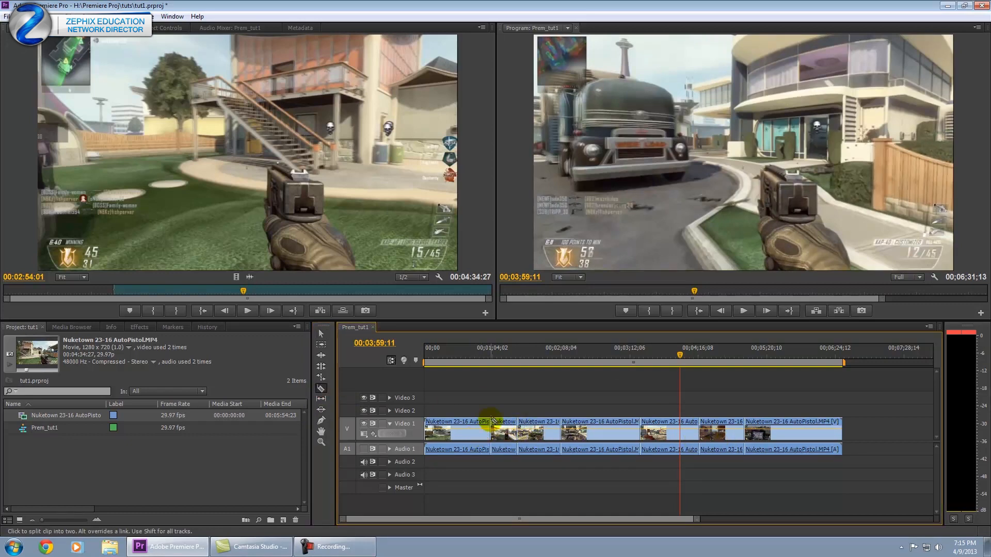
pyautogui.click(487, 355)
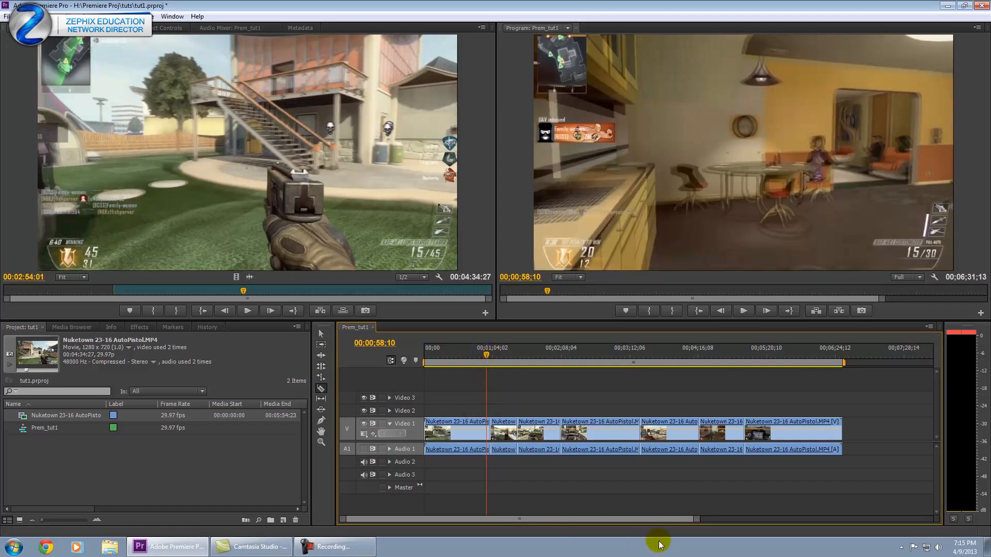
# Make two more razor cuts in the clip near the playhead and save the project.
pyautogui.moveTo(696, 520); pyautogui.dragTo(657, 524)
pyautogui.click(490, 425)
pyautogui.click(645, 427)
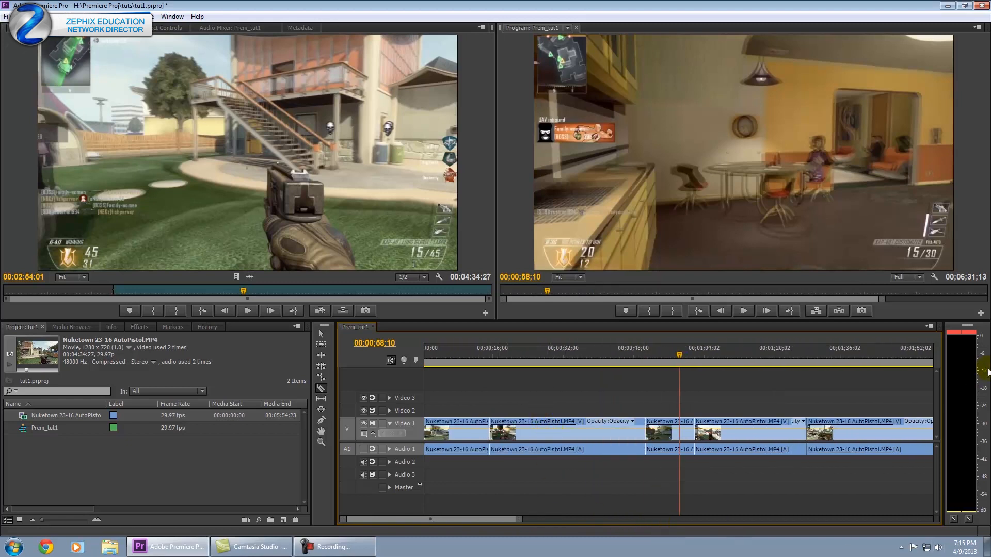
pyautogui.moveTo(519, 520); pyautogui.dragTo(626, 520)
pyautogui.hotkey('ctrl', 's')
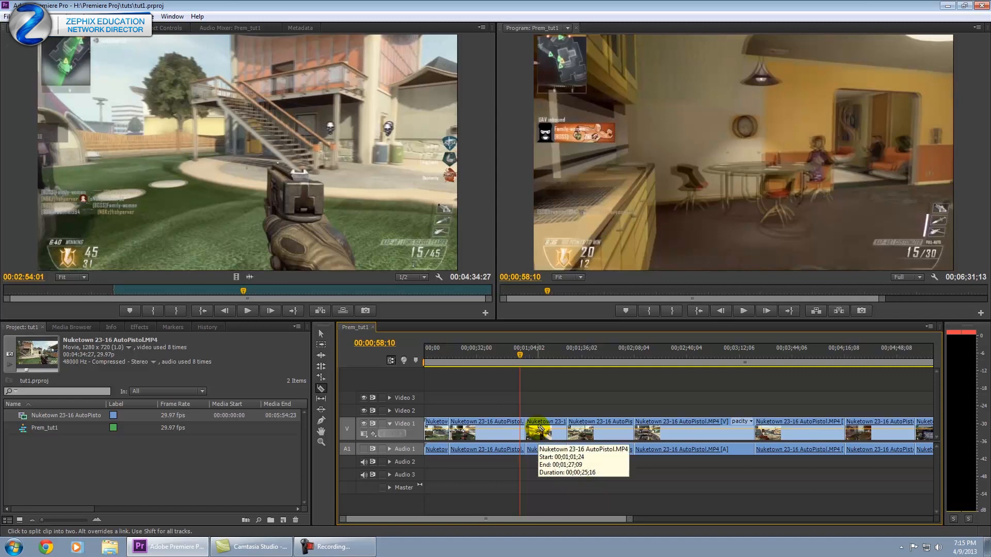
# Undo the recent cuts so the first gameplay clip is whole again.
pyautogui.moveTo(518, 354); pyautogui.dragTo(509, 356)
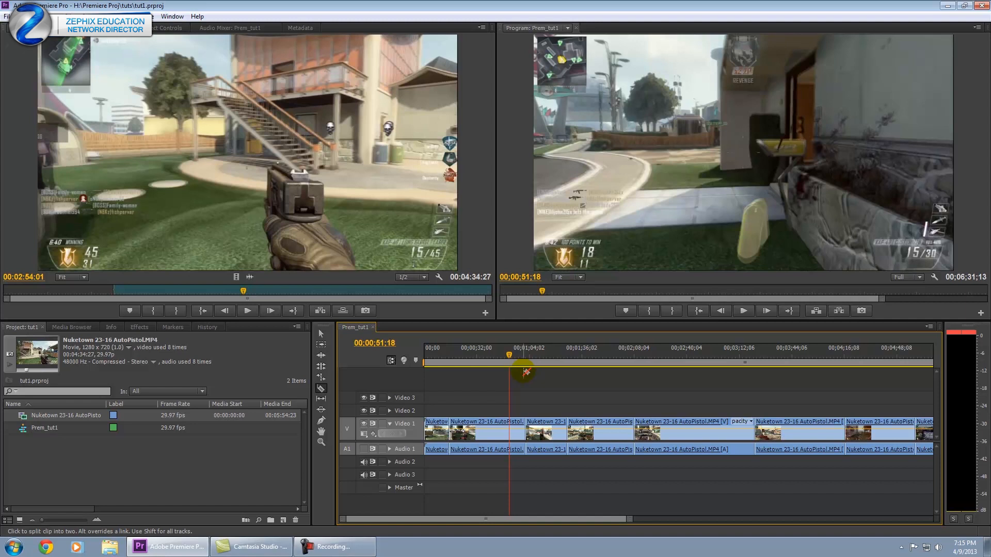
pyautogui.hotkey('ctrl', 'z')
pyautogui.hotkey('ctrl', 'z')
pyautogui.hotkey('ctrl', 'z')
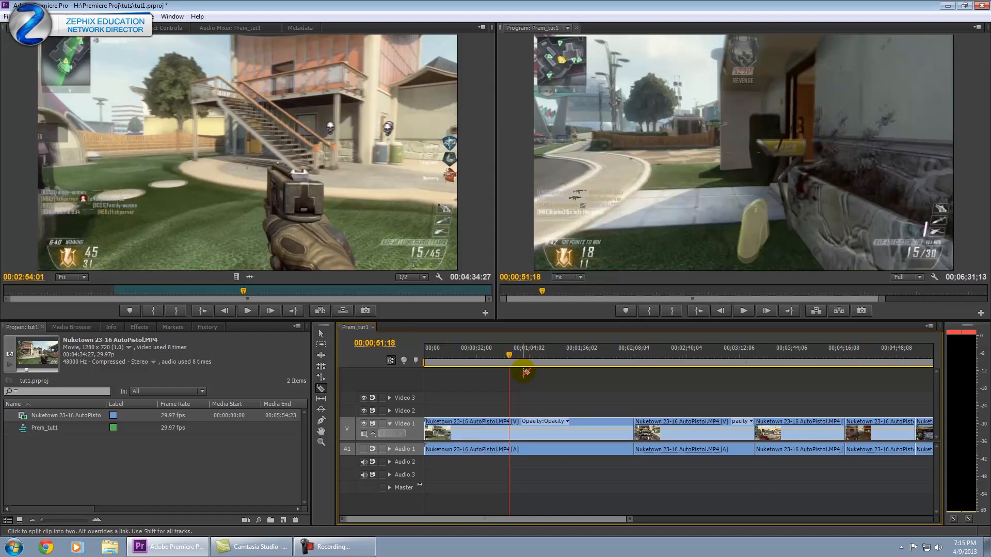
pyautogui.moveTo(628, 518); pyautogui.dragTo(696, 519)
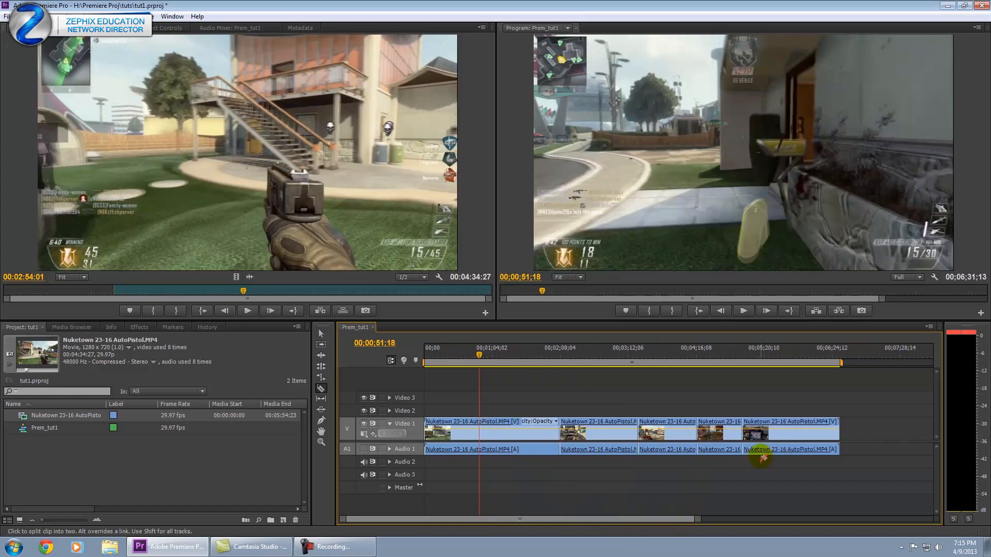
pyautogui.moveTo(478, 358); pyautogui.dragTo(538, 360)
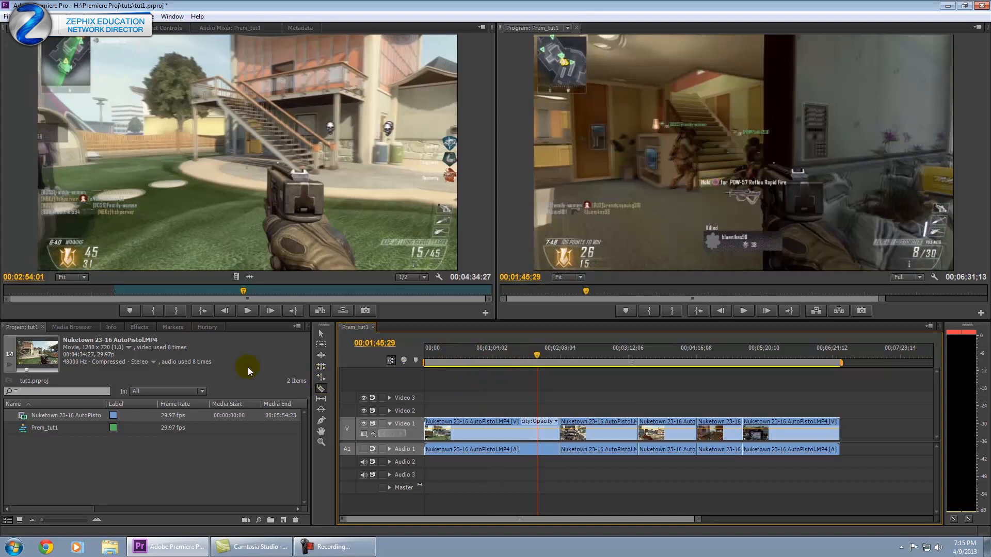
# Show the Effects list and expand the Video Transitions Dissolve group.
pyautogui.click(138, 327)
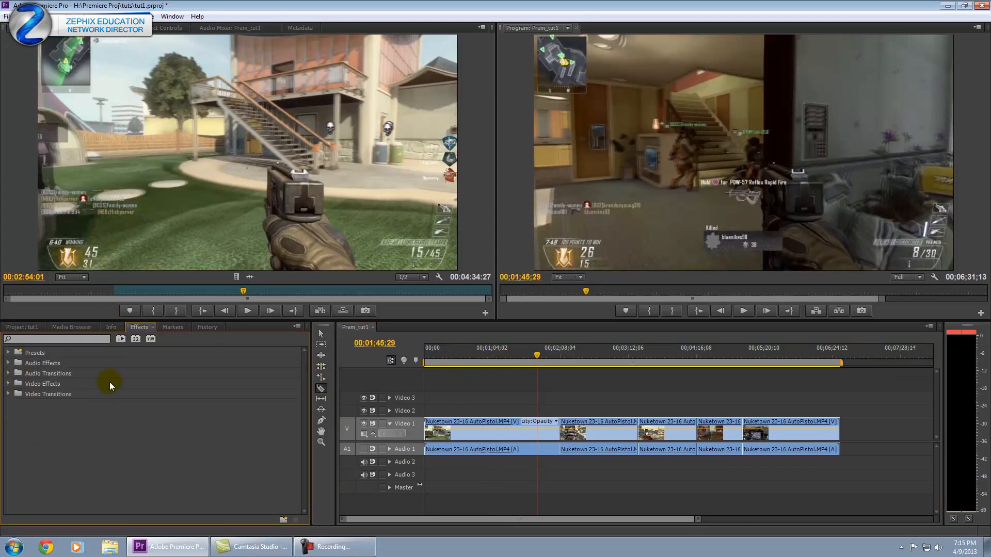
pyautogui.click(9, 384)
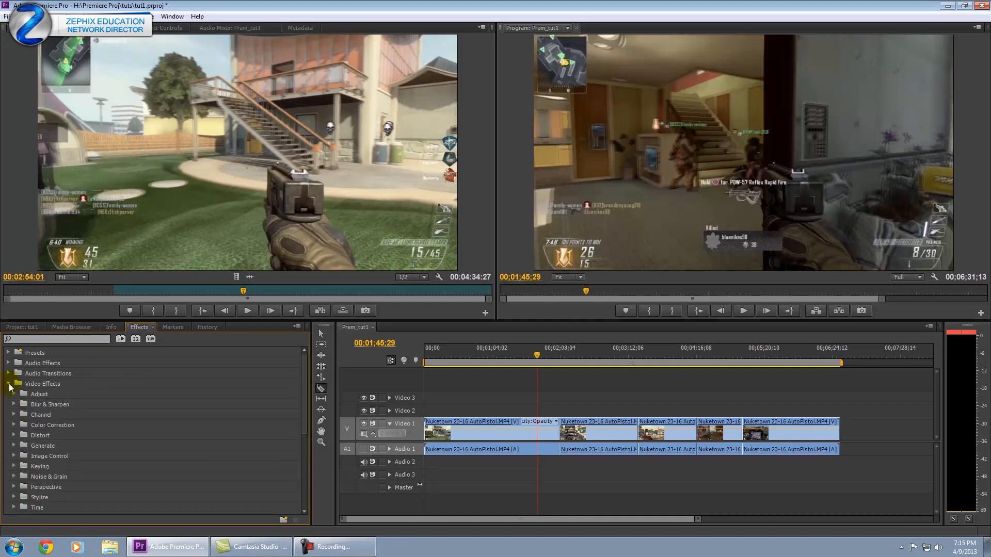
pyautogui.click(9, 386)
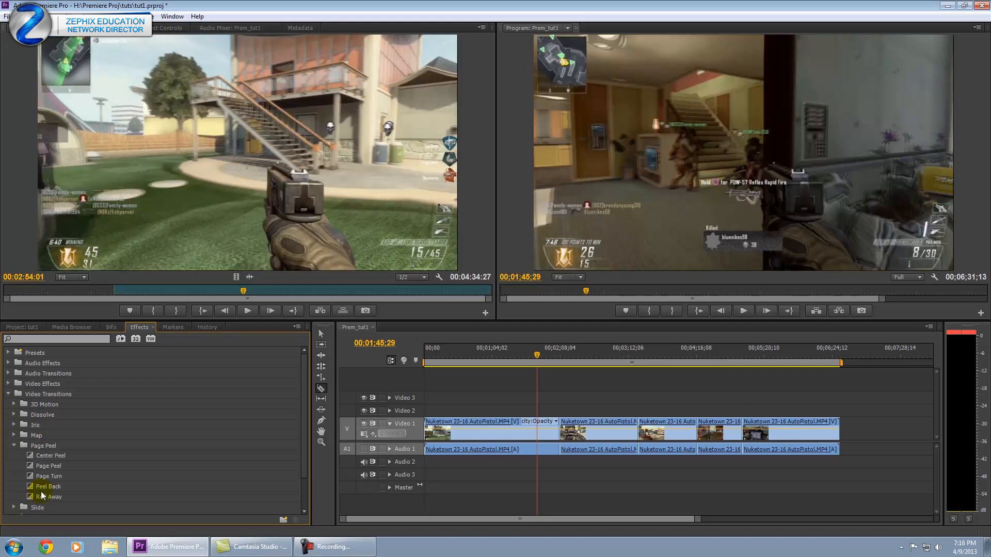
pyautogui.click(13, 435)
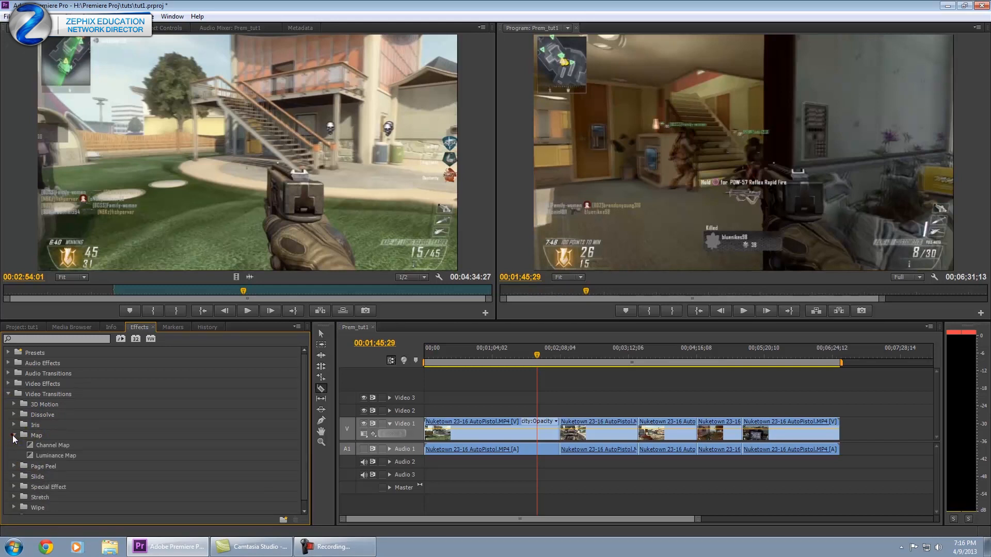
pyautogui.click(13, 435)
pyautogui.click(14, 446)
pyautogui.click(14, 445)
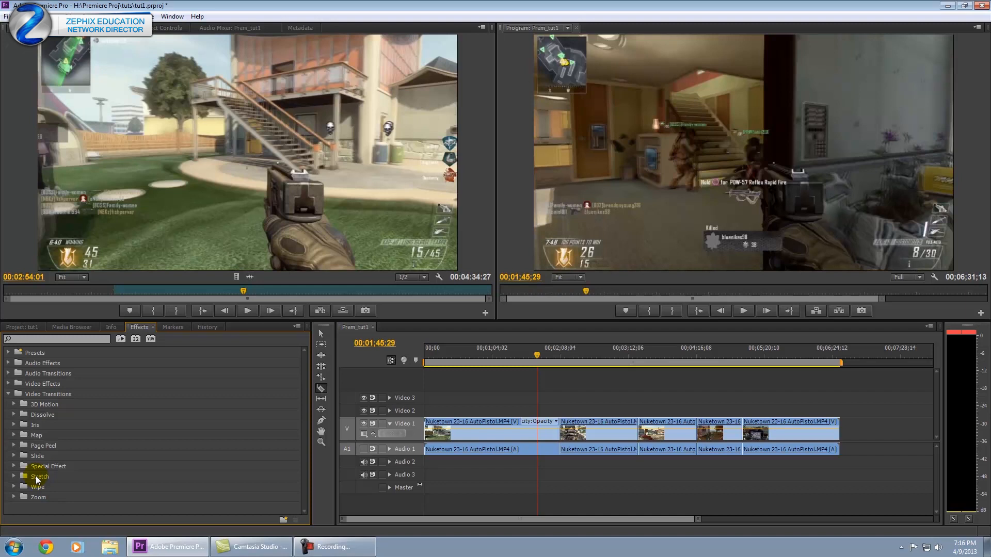
pyautogui.click(14, 414)
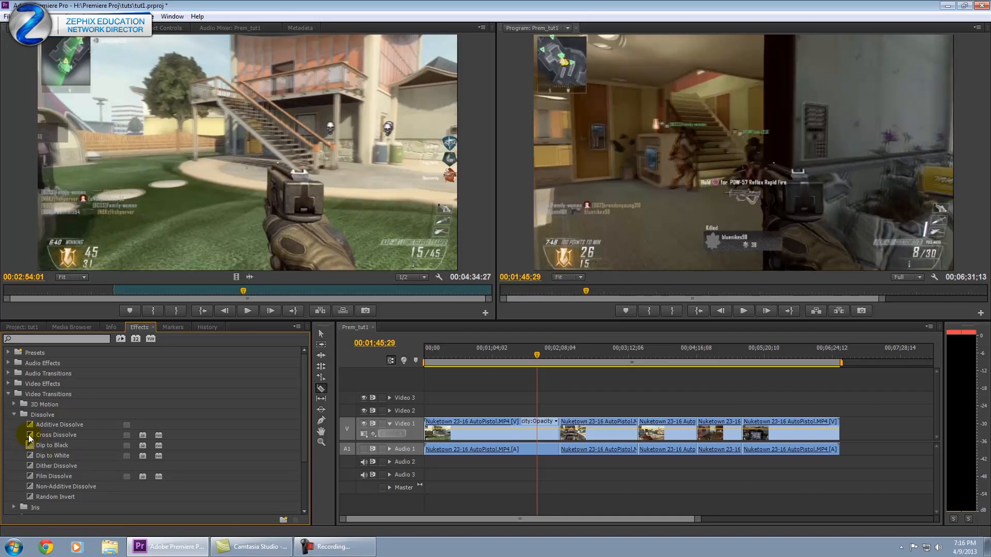
# Set Dip to Black as the default transition.
pyautogui.click(28, 445)
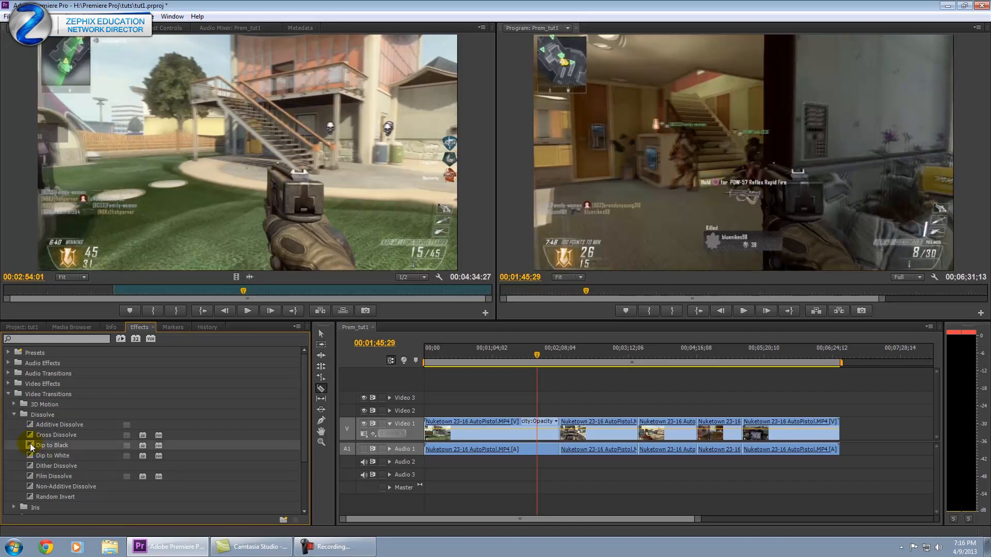
pyautogui.rightClick(27, 457)
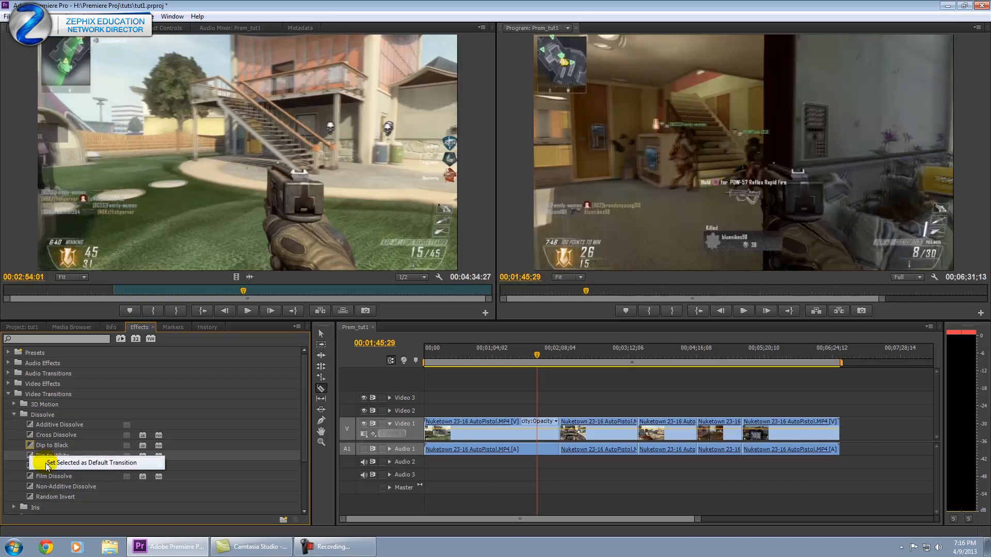
pyautogui.click(45, 463)
pyautogui.rightClick(32, 443)
pyautogui.click(44, 452)
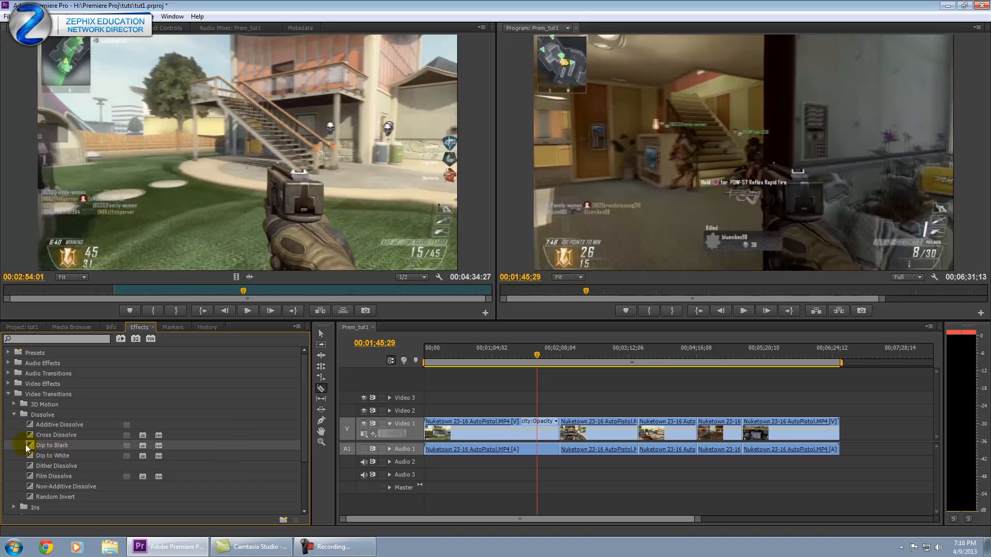
# Apply Dip to Black to the start of the first Nuketown clip on Video 1 and select it.
pyautogui.moveTo(537, 359); pyautogui.dragTo(403, 353)
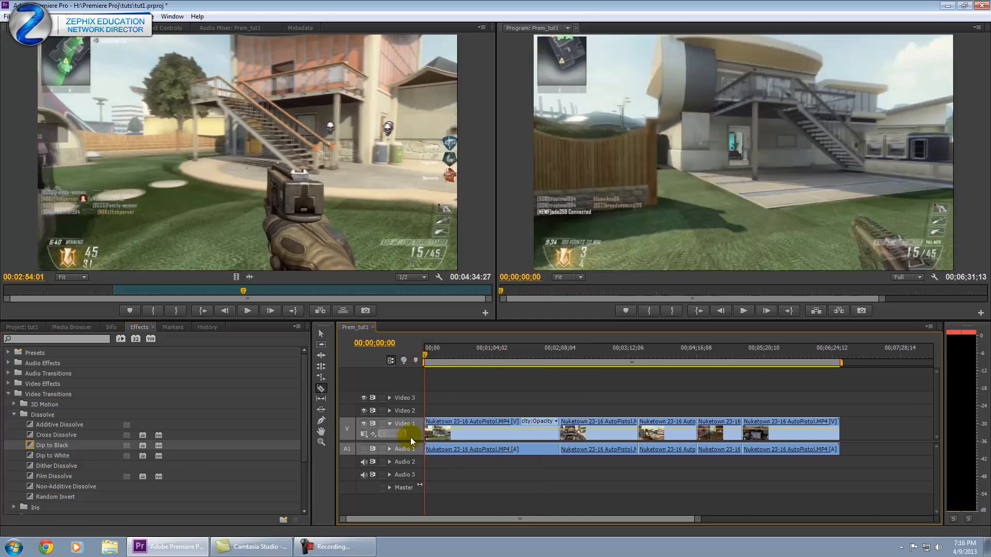
pyautogui.moveTo(694, 519); pyautogui.dragTo(638, 525)
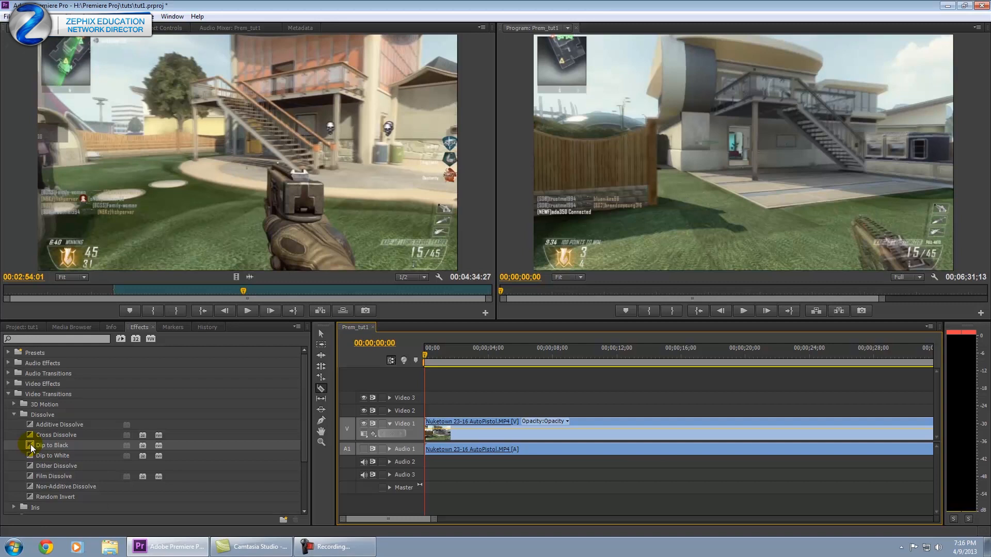
pyautogui.moveTo(30, 444); pyautogui.dragTo(431, 433)
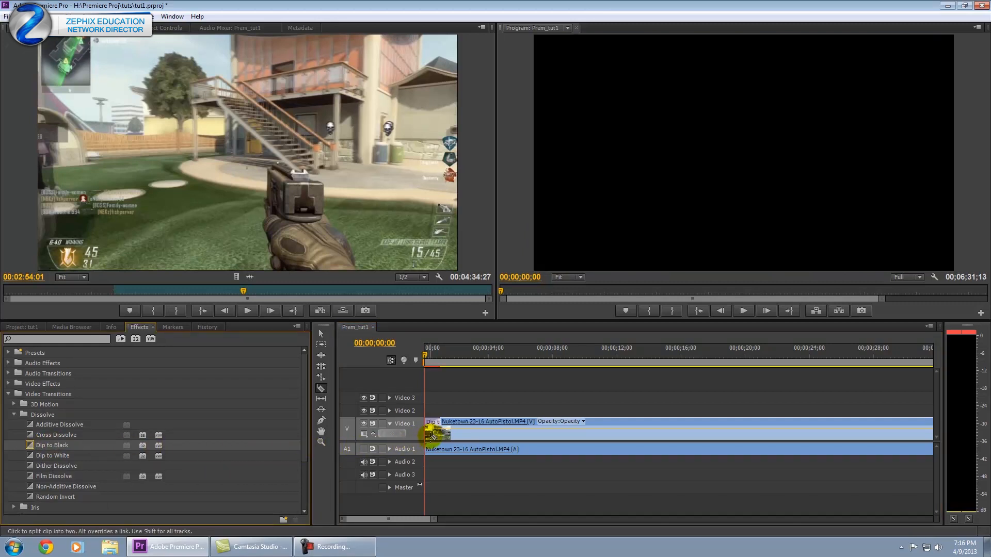
pyautogui.moveTo(426, 352)
pyautogui.mouseDown()
pyautogui.moveTo(442, 354)
pyautogui.moveTo(413, 354)
pyautogui.moveTo(441, 356)
pyautogui.mouseUp()
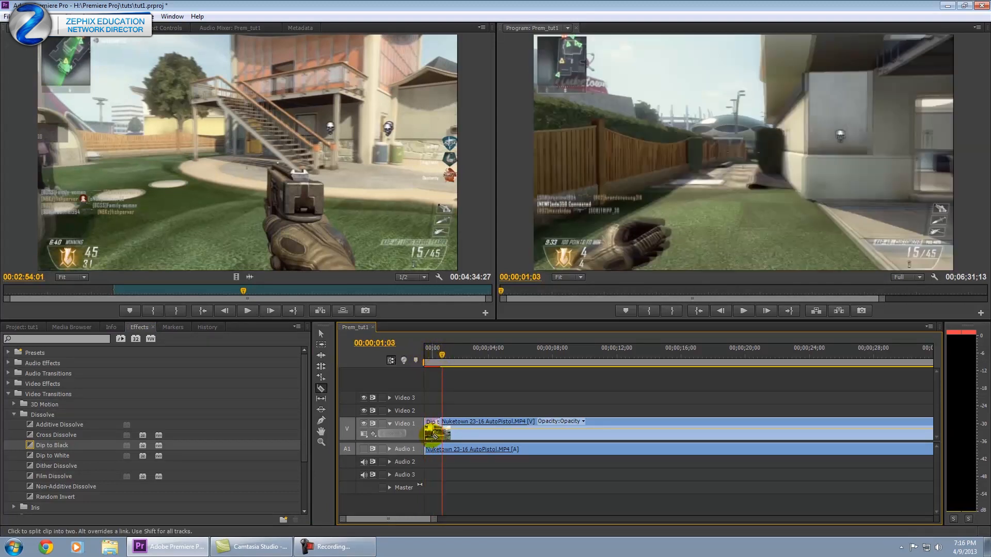
pyautogui.press('v')
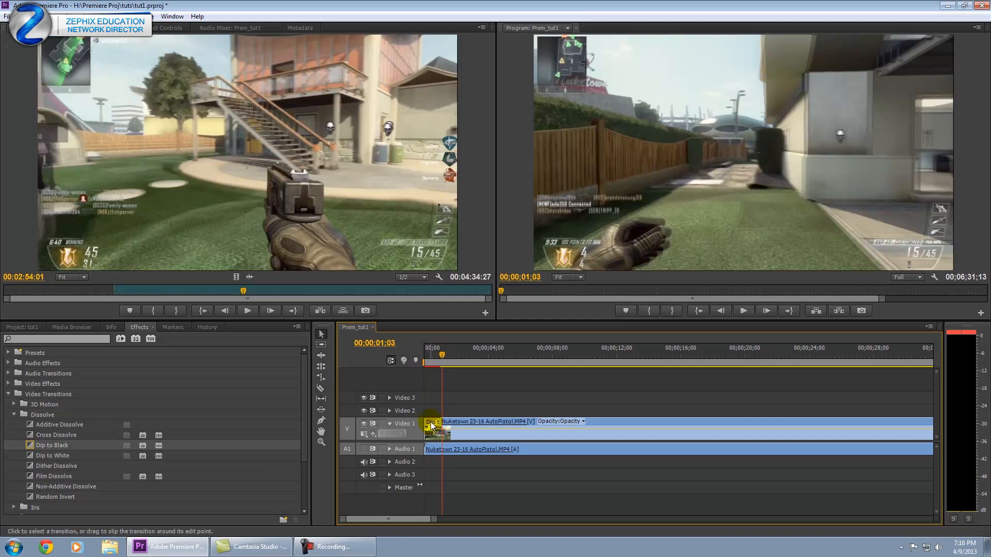
pyautogui.click(432, 425)
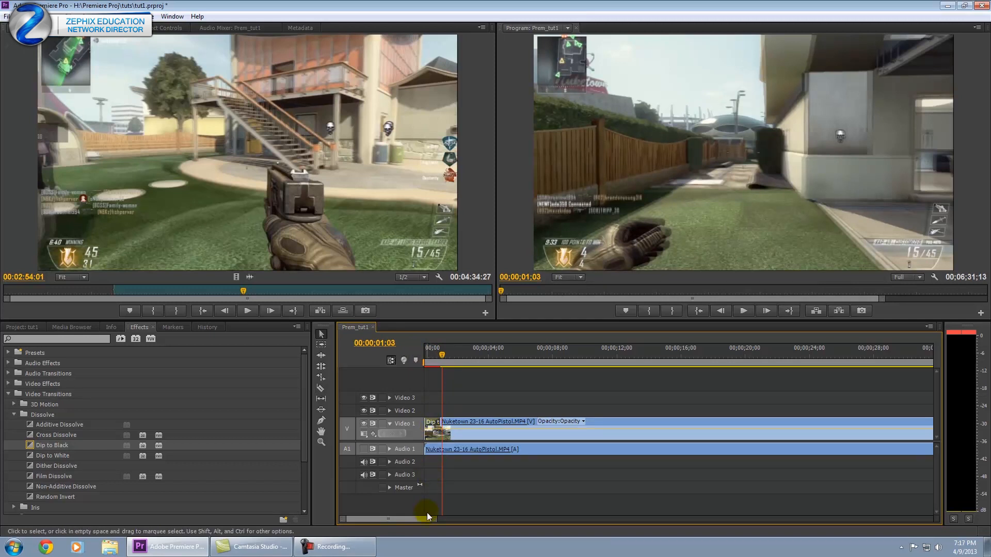
# Set the opening Dip to Black duration to 15 frames in Effect Controls.
pyautogui.doubleClick(431, 419)
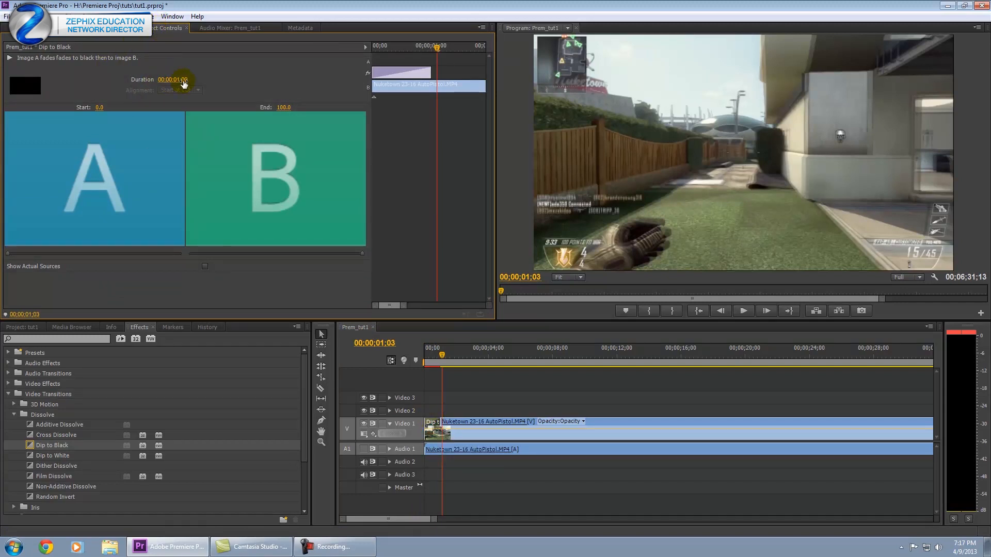
pyautogui.click(432, 424)
pyautogui.rightClick(432, 426)
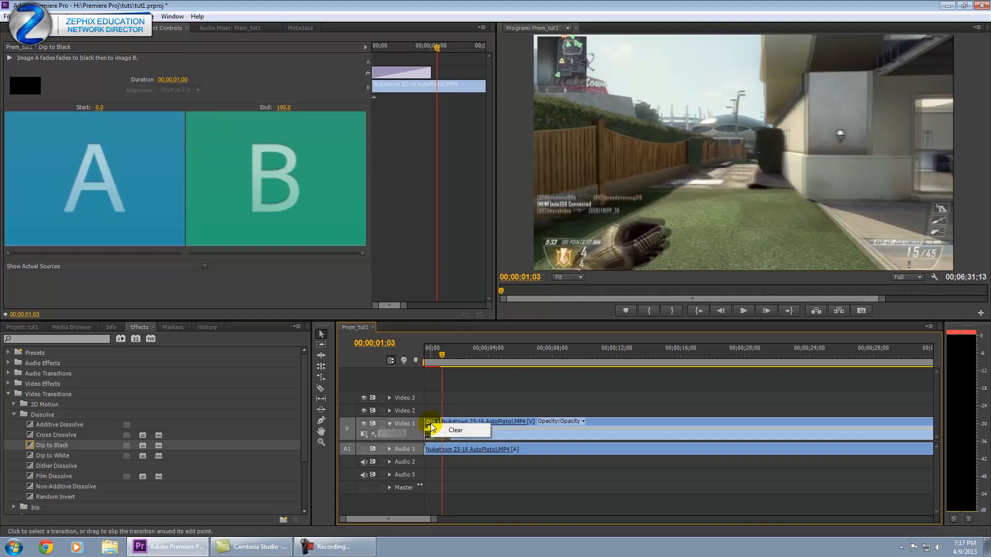
pyautogui.click(429, 415)
pyautogui.click(434, 422)
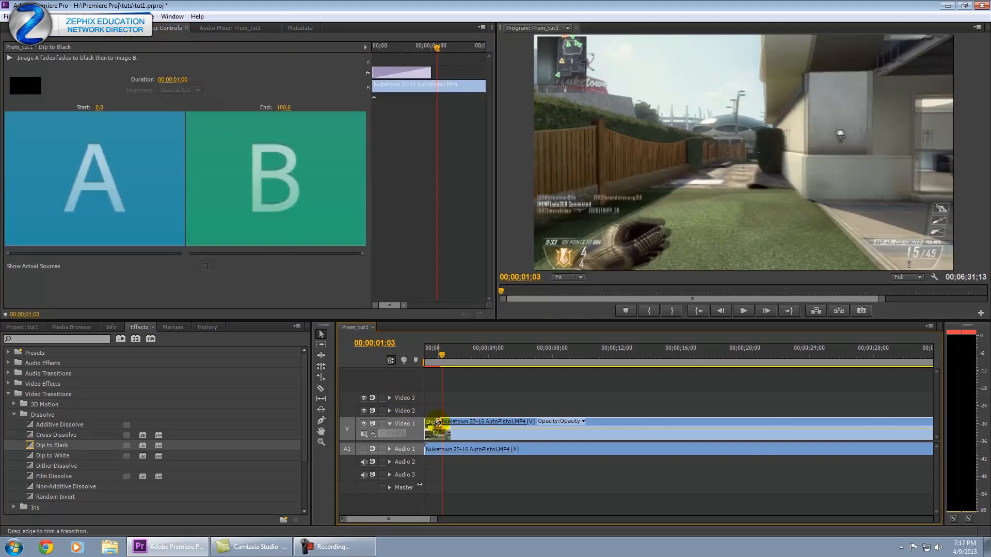
pyautogui.click(185, 80)
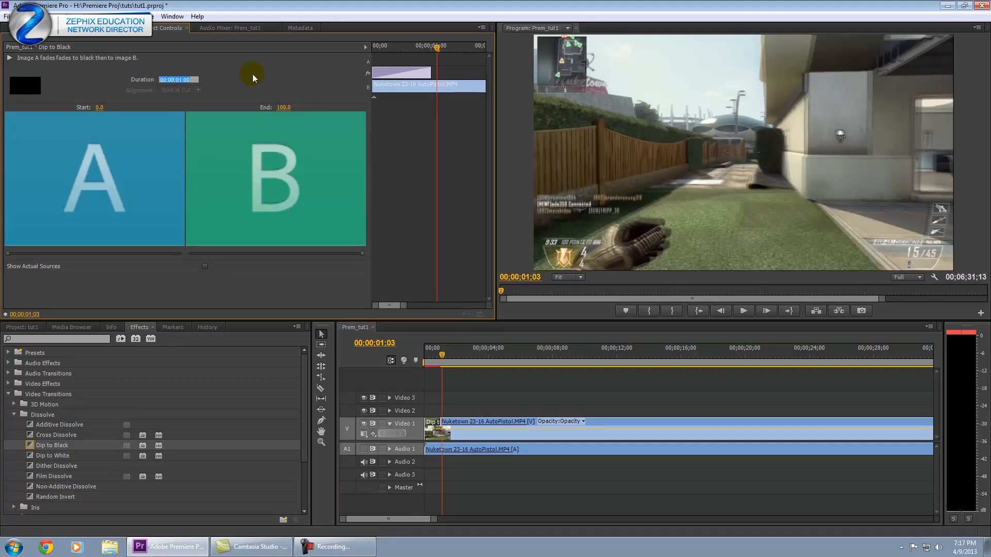
pyautogui.write('15')
pyautogui.press('Return')
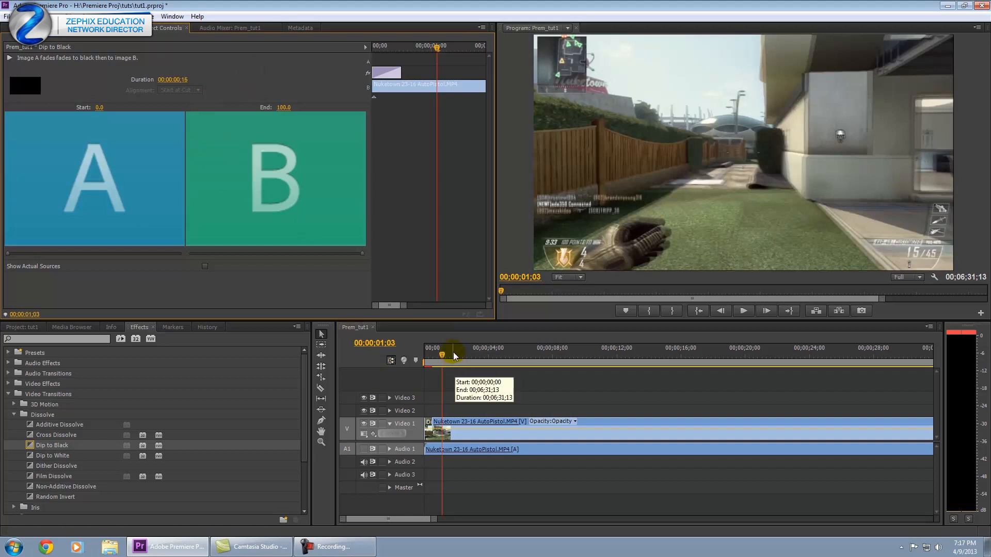
# Play the opening fade-in, then move the playhead to the first cut near 00;02;06;17.
pyautogui.moveTo(440, 355); pyautogui.dragTo(380, 356)
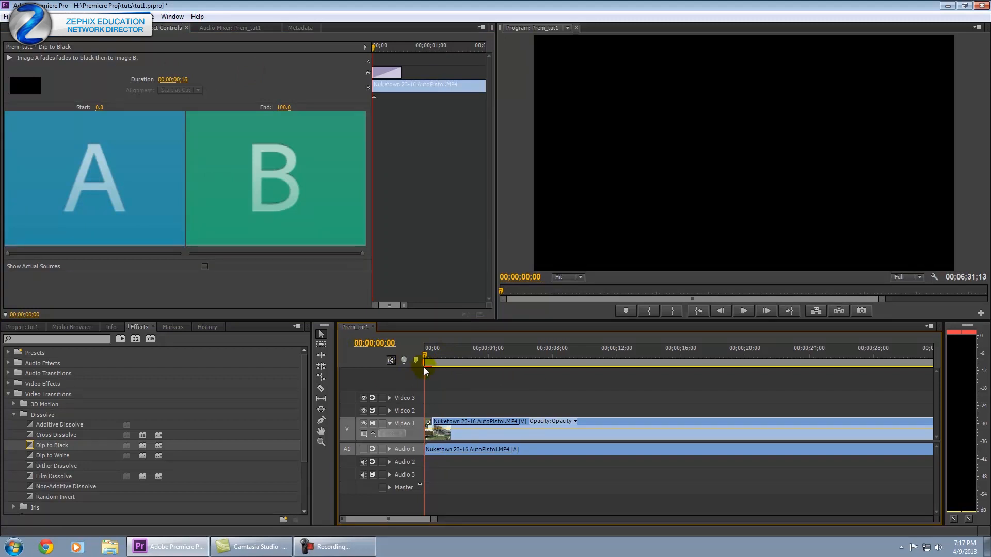
pyautogui.press('space')
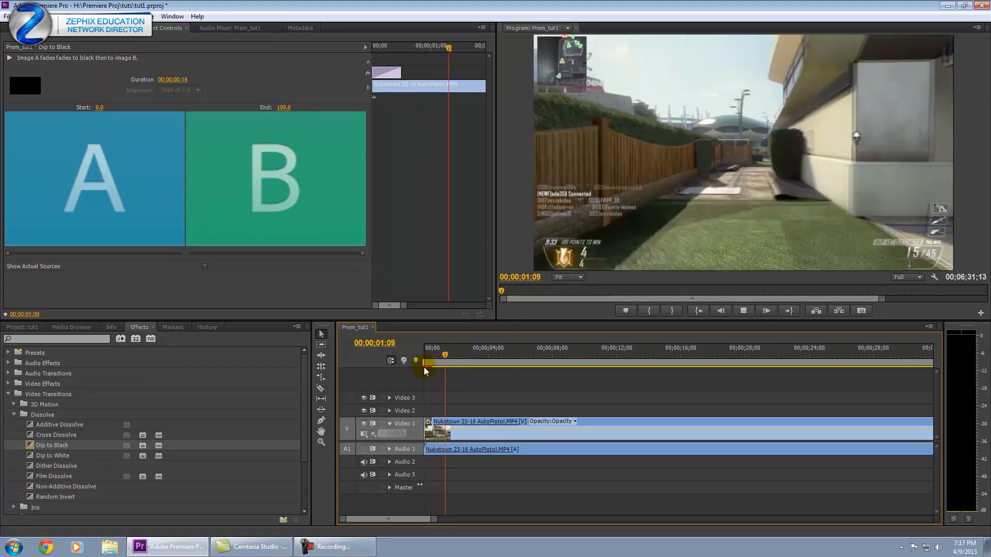
pyautogui.press('space')
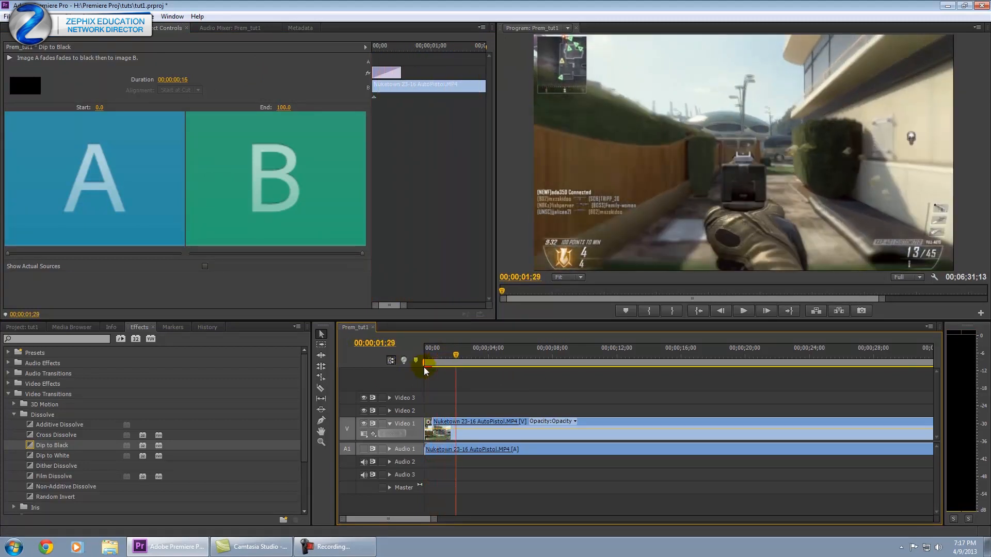
pyautogui.click(447, 357)
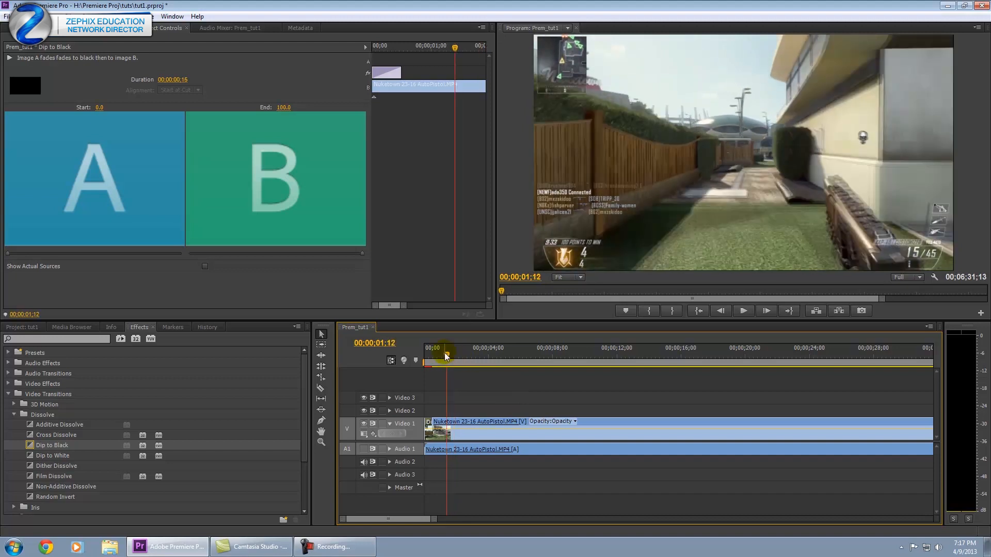
pyautogui.moveTo(447, 356)
pyautogui.mouseDown()
pyautogui.moveTo(431, 357)
pyautogui.moveTo(463, 355)
pyautogui.mouseUp()
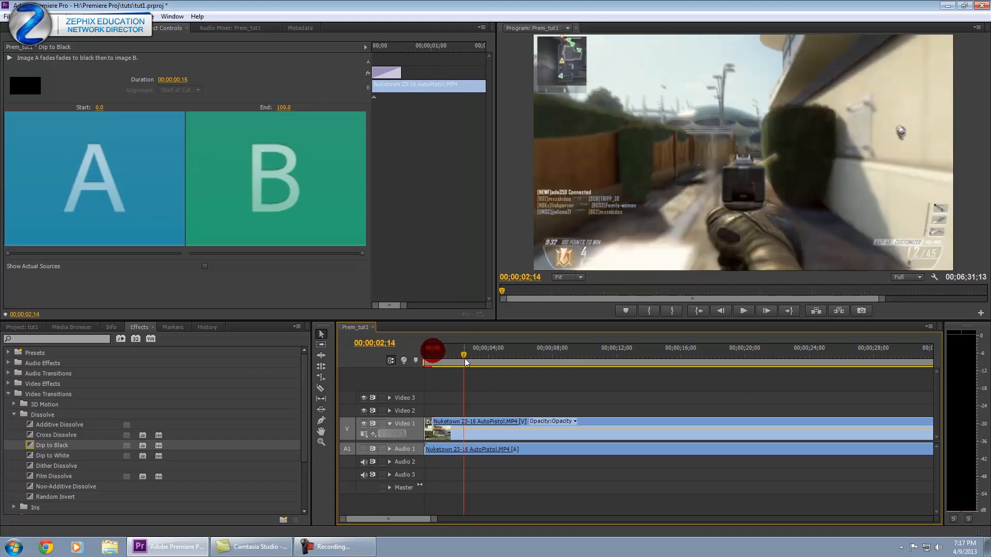
pyautogui.moveTo(433, 521); pyautogui.dragTo(639, 521)
pyautogui.moveTo(611, 355); pyautogui.dragTo(622, 354)
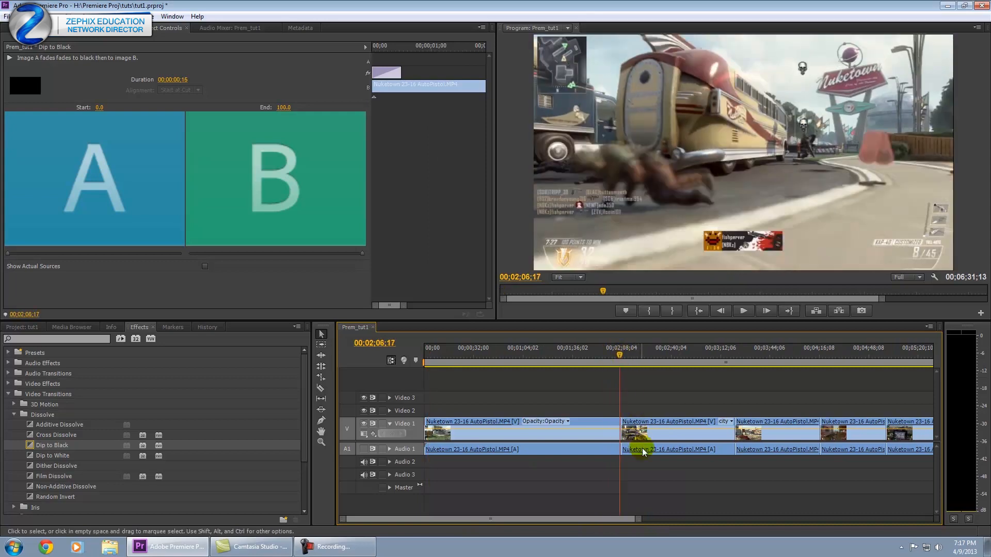
# Inspect the cut between the two Nuketown clips and drag Cross Dissolve onto it.
pyautogui.scroll(6, 655, 463)
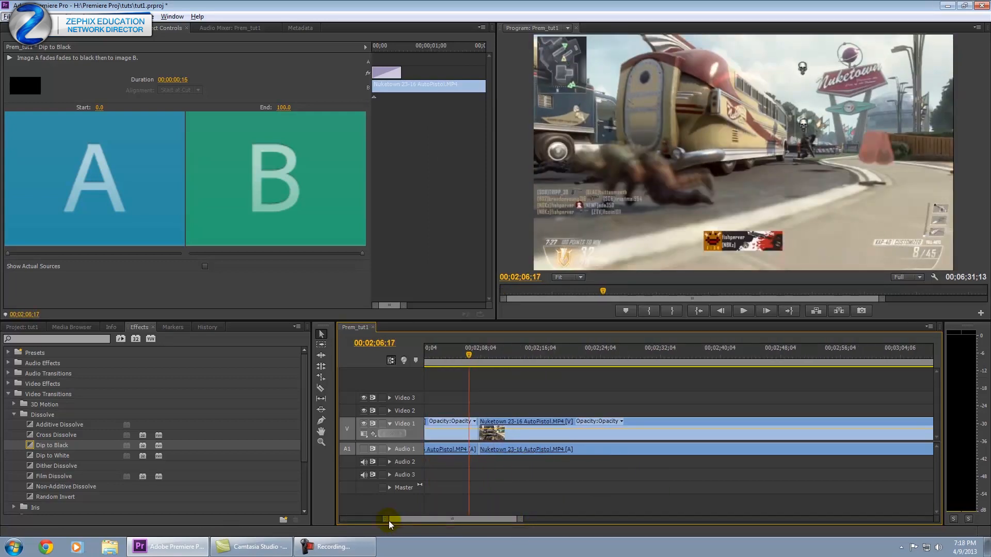
pyautogui.moveTo(389, 521); pyautogui.dragTo(376, 521)
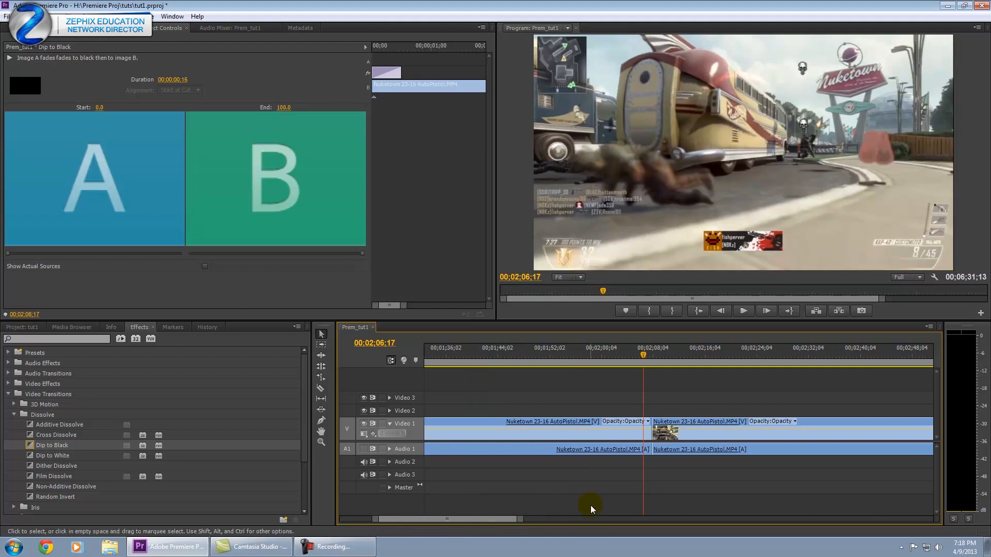
pyautogui.click(644, 355)
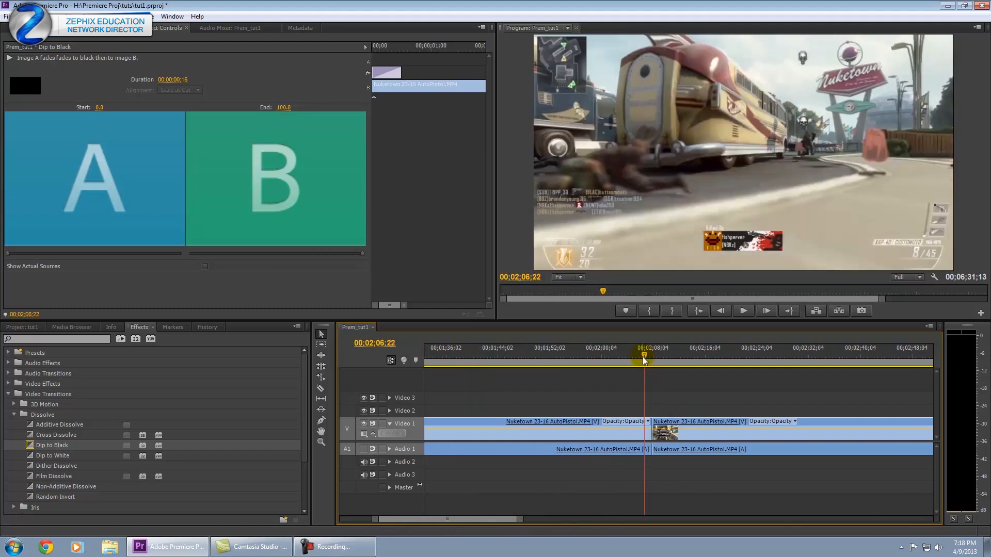
pyautogui.moveTo(643, 354)
pyautogui.mouseDown()
pyautogui.moveTo(659, 356)
pyautogui.moveTo(649, 354)
pyautogui.mouseUp()
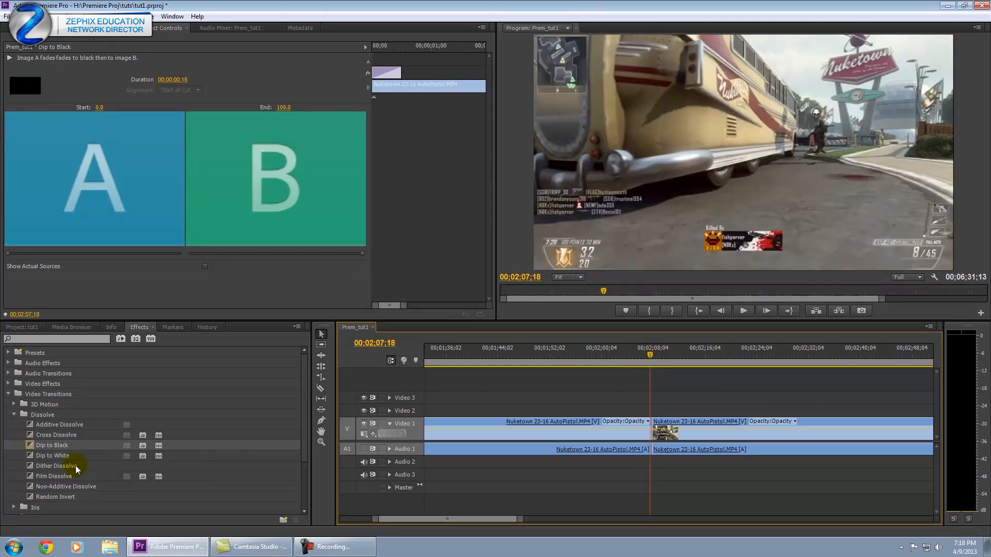
pyautogui.click(32, 437)
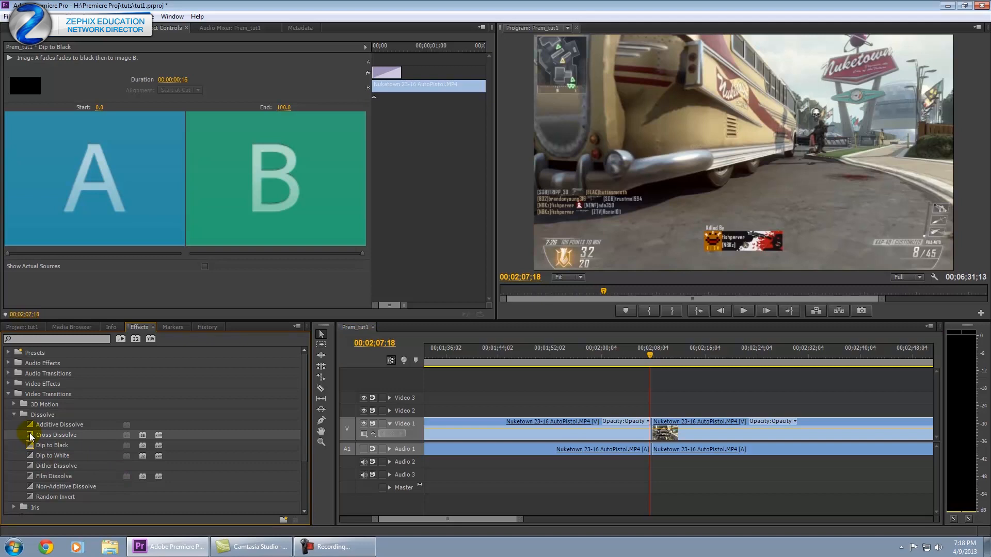
pyautogui.click(48, 481)
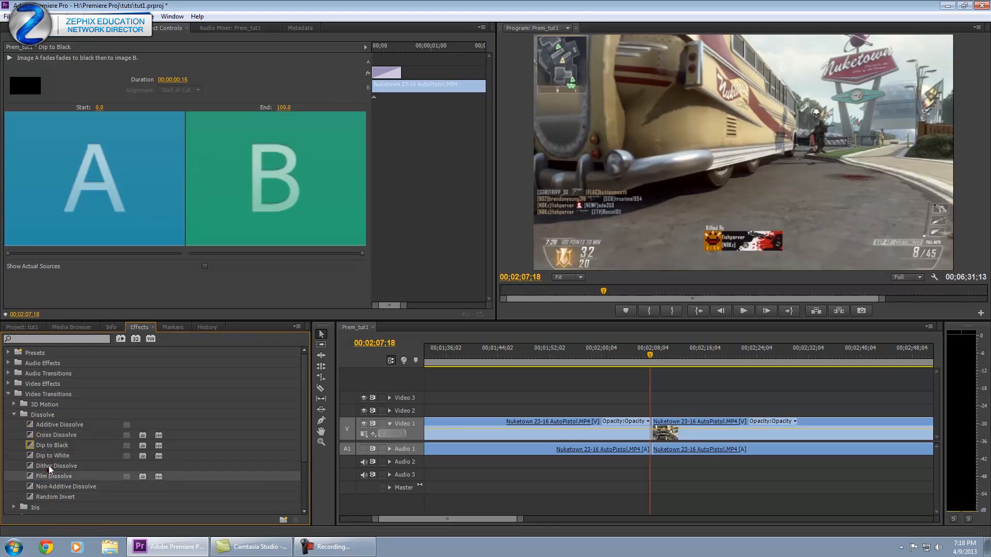
pyautogui.click(51, 435)
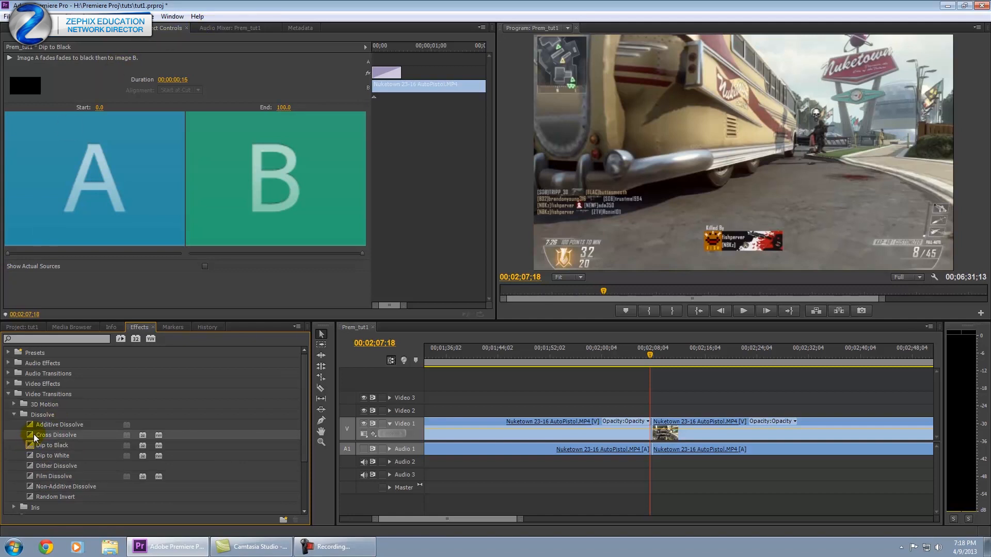
pyautogui.moveTo(29, 433)
pyautogui.mouseDown()
pyautogui.moveTo(516, 420)
pyautogui.moveTo(655, 440)
pyautogui.mouseUp()
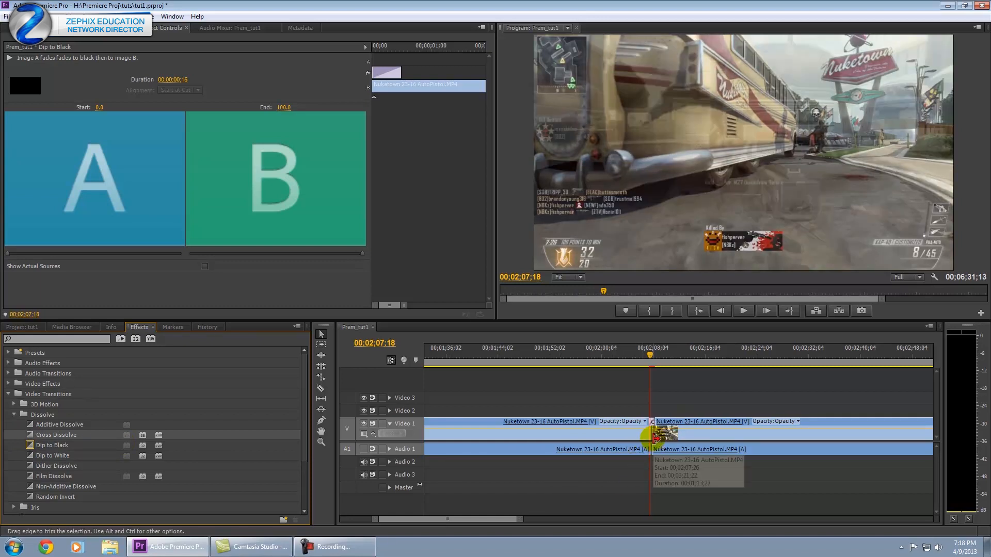
# Try Dip to Black on the cut, discard it, and place Cross Dissolve on the edit point.
pyautogui.moveTo(521, 521); pyautogui.dragTo(488, 525)
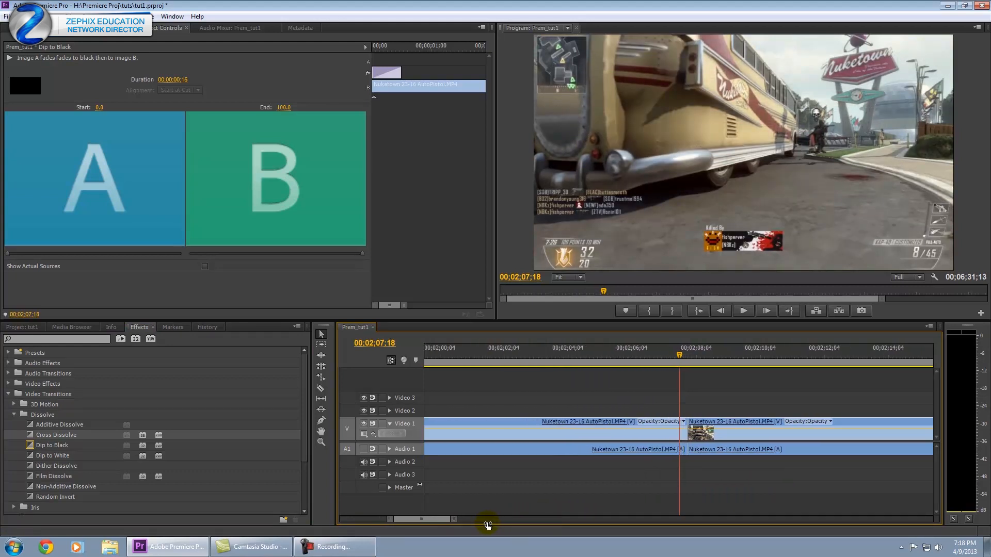
pyautogui.moveTo(30, 445); pyautogui.dragTo(650, 429)
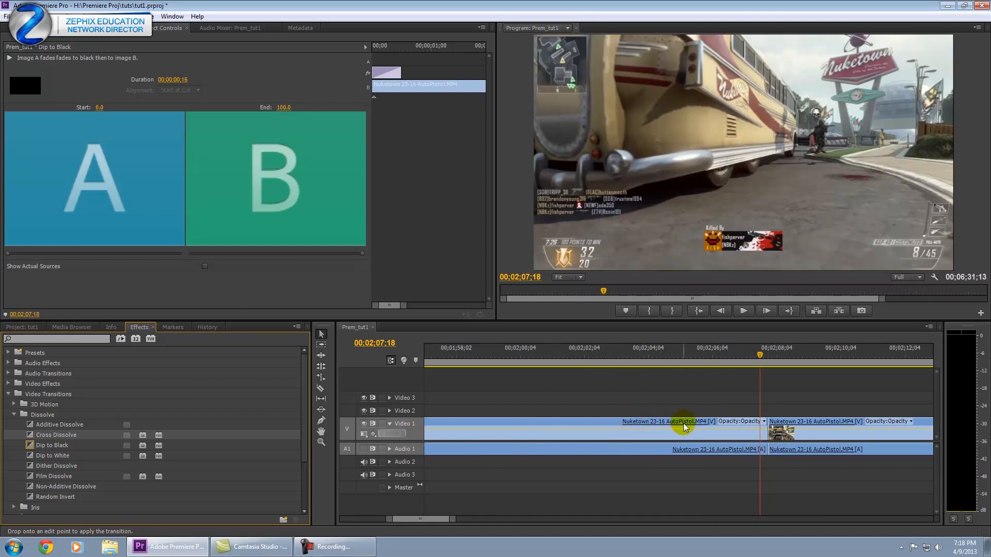
pyautogui.moveTo(757, 436); pyautogui.dragTo(774, 438)
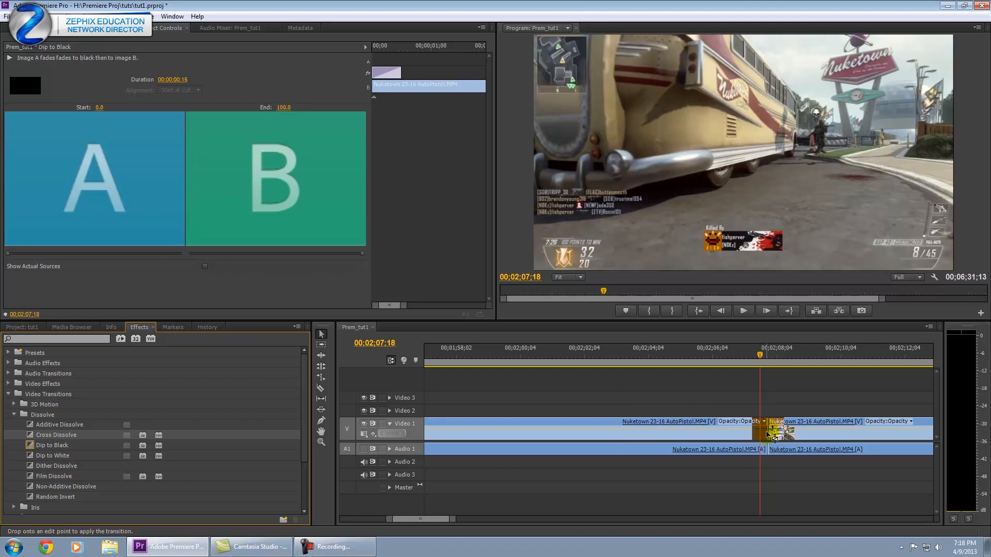
pyautogui.moveTo(767, 435); pyautogui.dragTo(717, 478)
pyautogui.moveTo(736, 356); pyautogui.dragTo(651, 355)
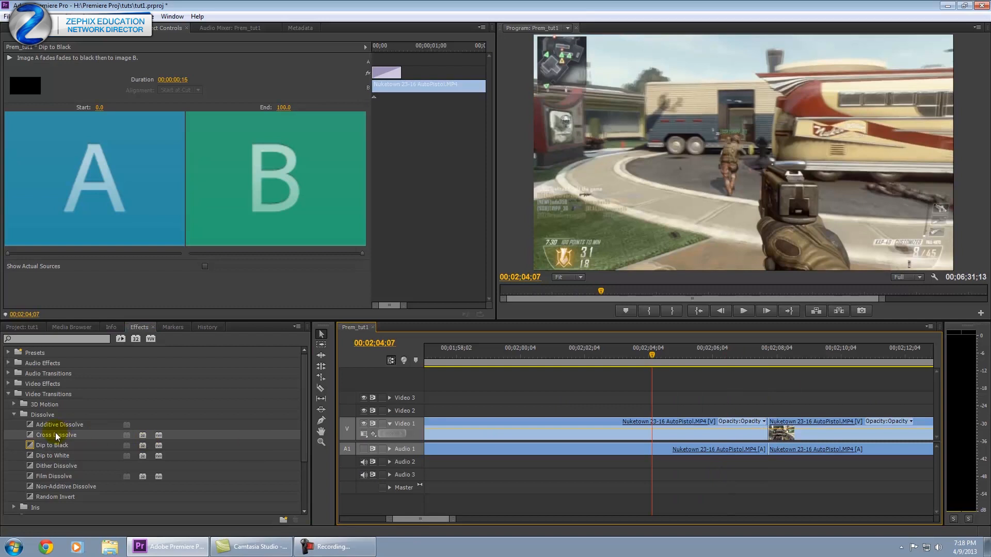
pyautogui.moveTo(57, 436); pyautogui.dragTo(772, 428)
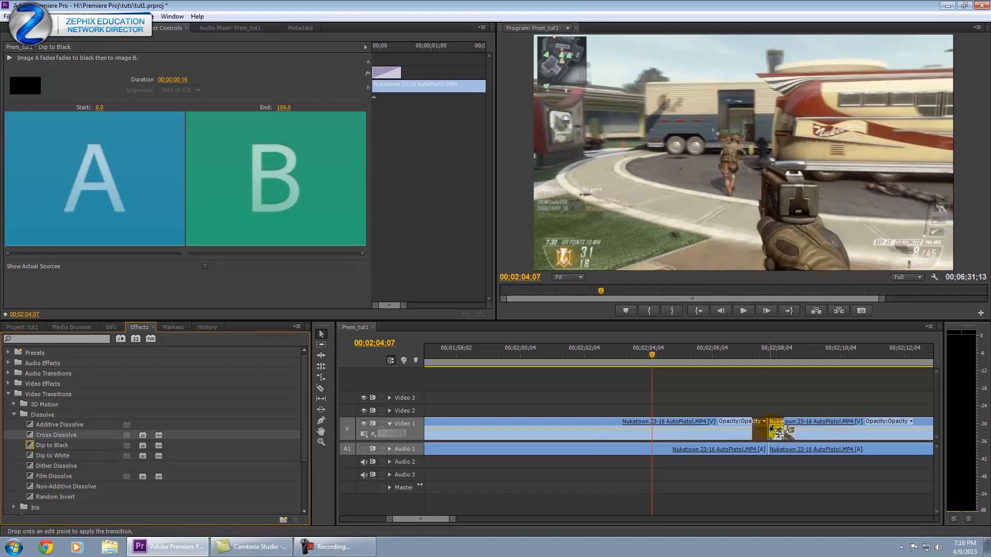
pyautogui.moveTo(772, 428); pyautogui.dragTo(772, 428)
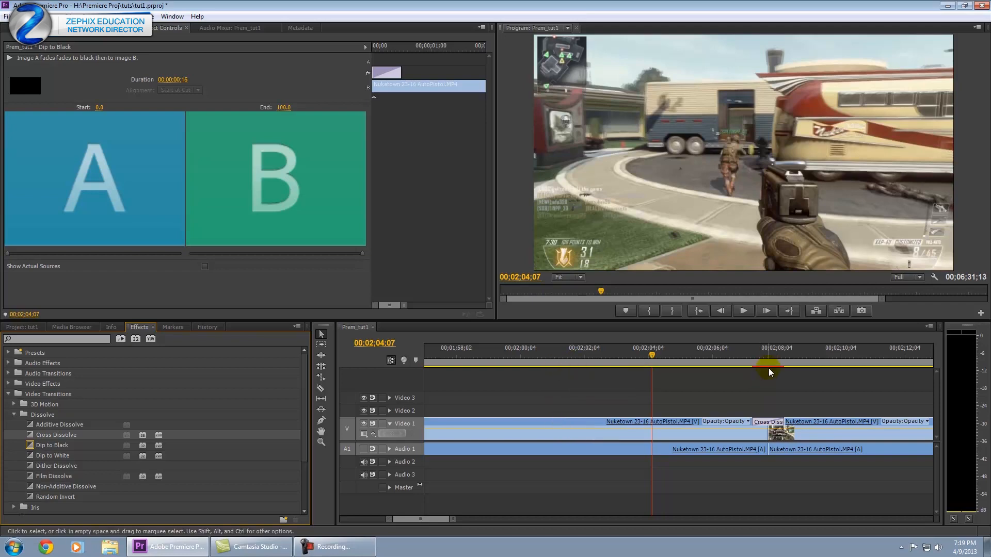
pyautogui.click(773, 353)
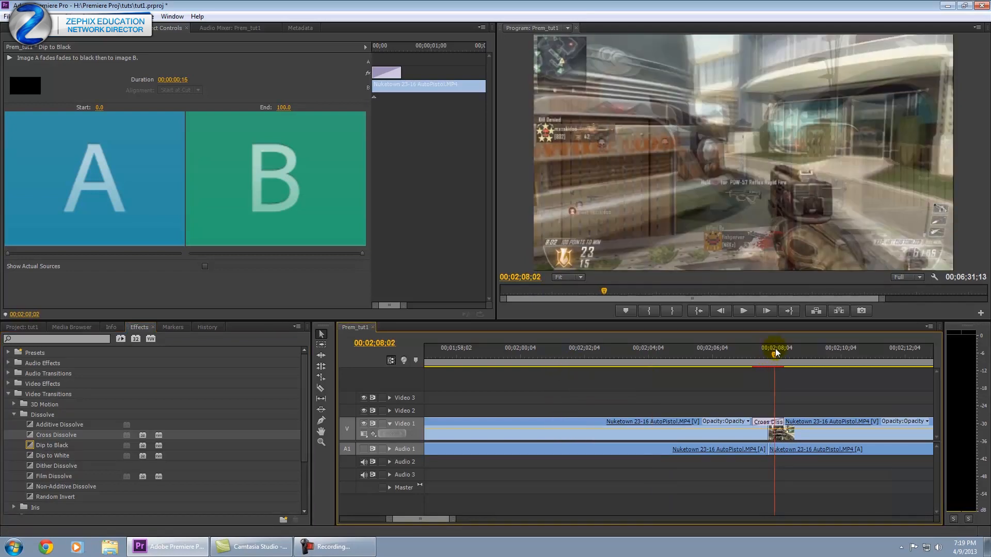
pyautogui.click(763, 352)
pyautogui.click(760, 350)
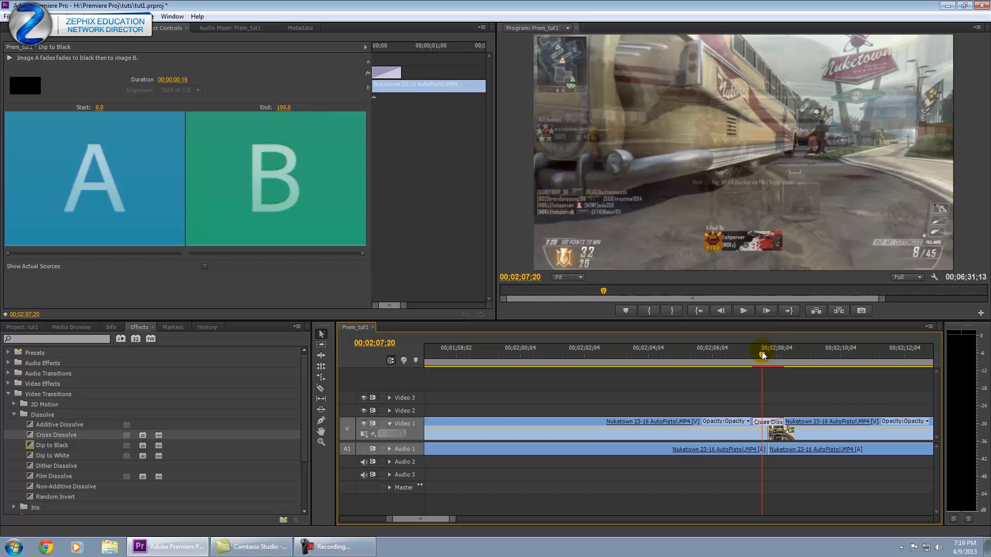
pyautogui.click(765, 353)
pyautogui.moveTo(765, 353); pyautogui.dragTo(763, 352)
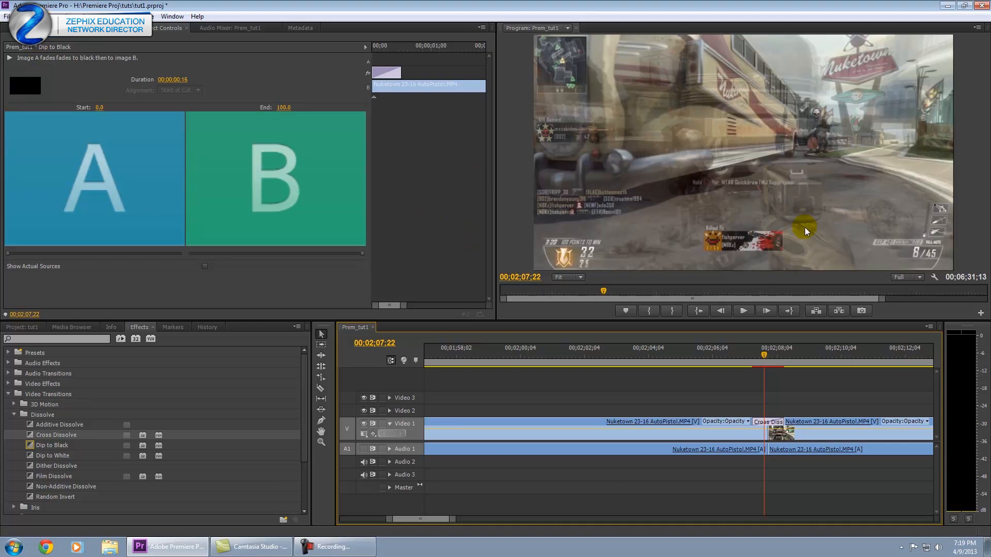
pyautogui.click(763, 355)
pyautogui.moveTo(763, 357)
pyautogui.mouseDown()
pyautogui.moveTo(779, 364)
pyautogui.moveTo(751, 366)
pyautogui.moveTo(803, 367)
pyautogui.moveTo(745, 370)
pyautogui.moveTo(771, 369)
pyautogui.mouseUp()
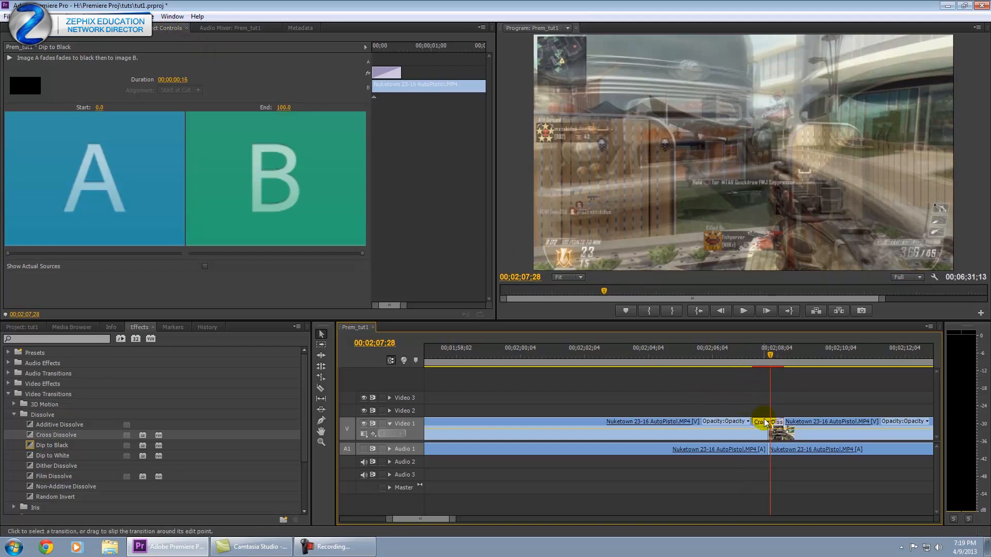
# Preview the Cross Dissolve and set its duration to 00:00:00:15.
pyautogui.click(765, 422)
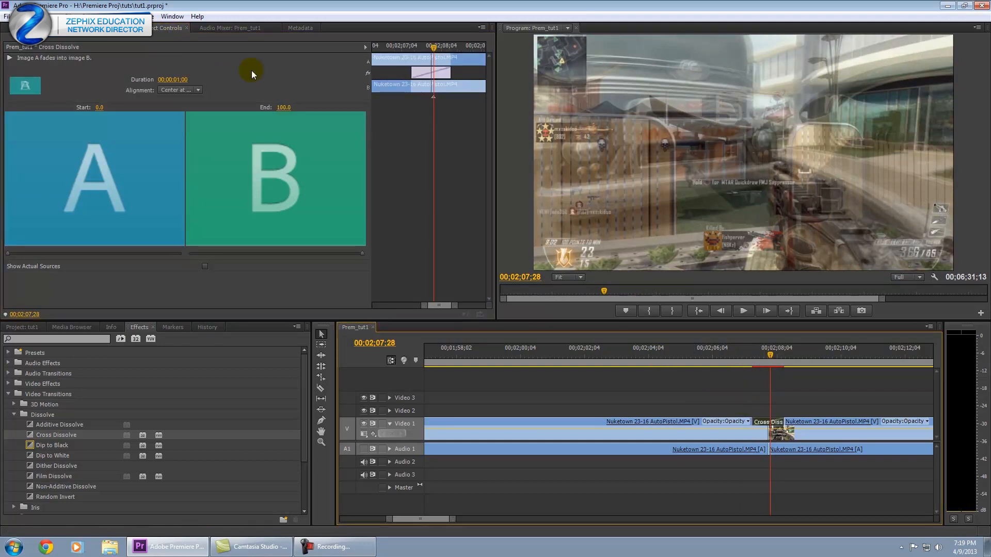
pyautogui.moveTo(742, 356); pyautogui.dragTo(703, 361)
pyautogui.press('space')
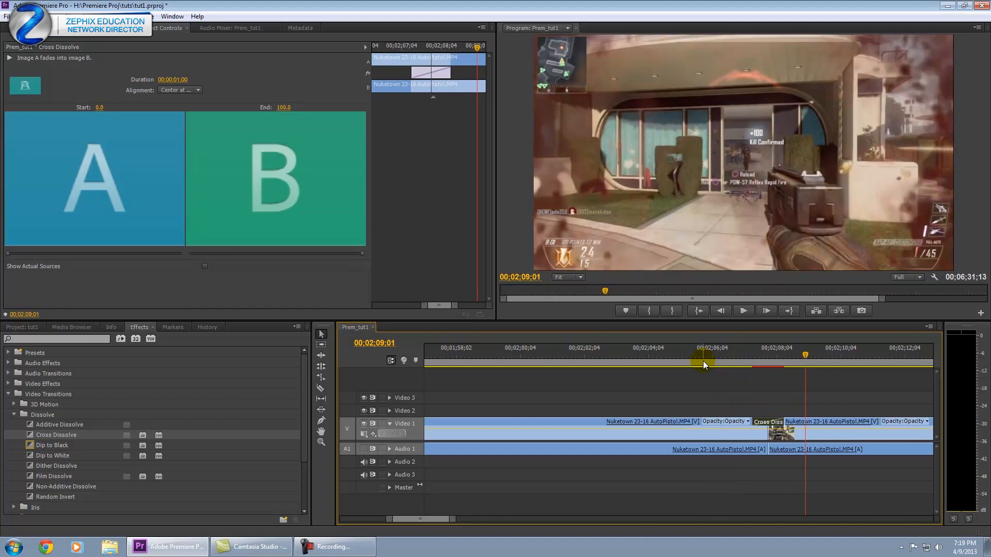
pyautogui.moveTo(766, 354); pyautogui.dragTo(770, 354)
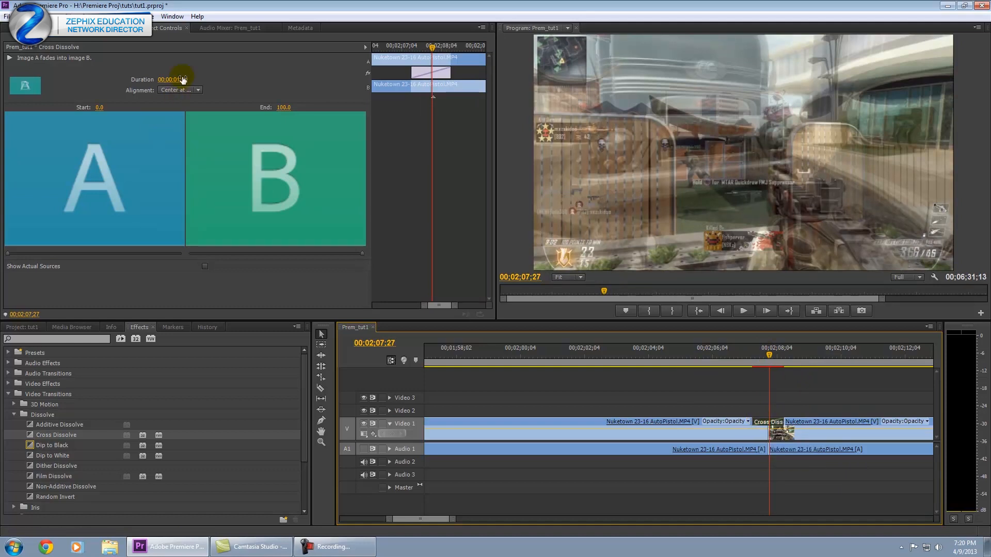
pyautogui.click(182, 79)
pyautogui.write('15')
pyautogui.press('Return')
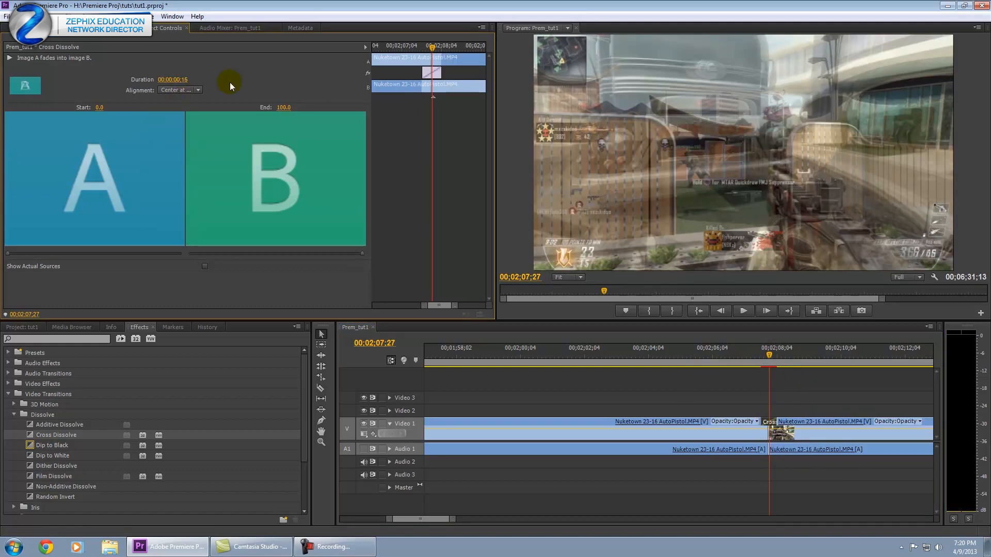
pyautogui.moveTo(767, 355); pyautogui.dragTo(752, 358)
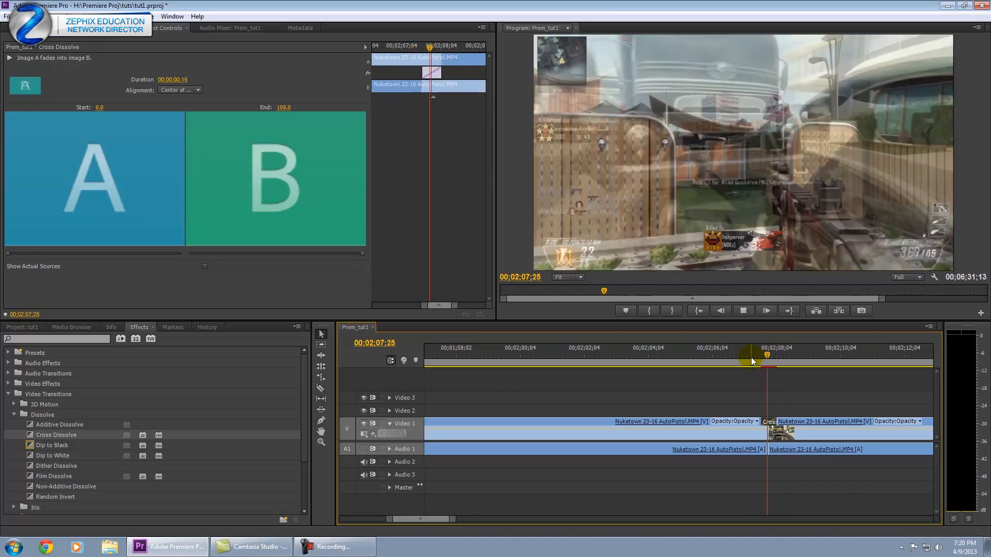
pyautogui.press('space')
pyautogui.moveTo(750, 358); pyautogui.dragTo(619, 355)
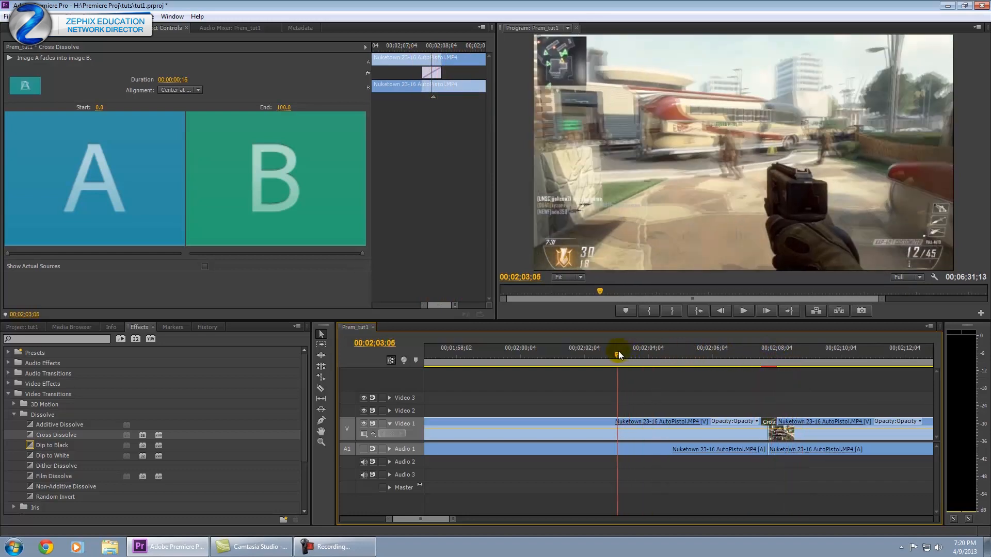
pyautogui.moveTo(426, 518); pyautogui.dragTo(686, 520)
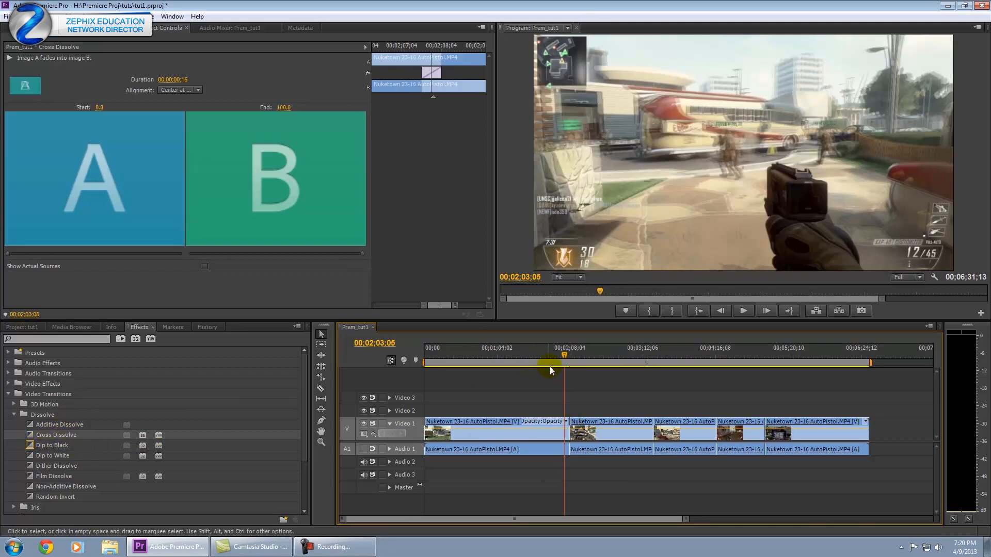
pyautogui.moveTo(535, 351); pyautogui.dragTo(531, 351)
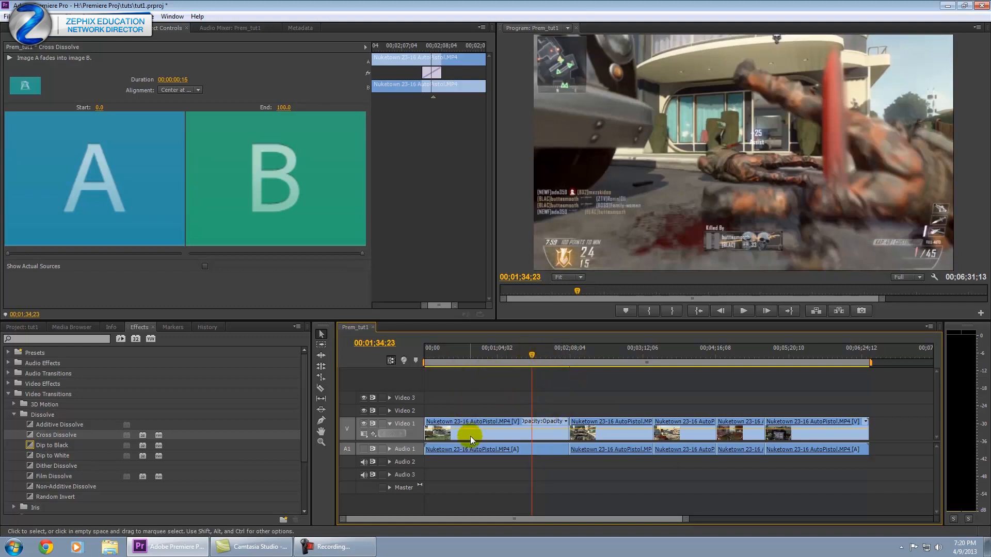
pyautogui.moveTo(531, 355); pyautogui.dragTo(564, 374)
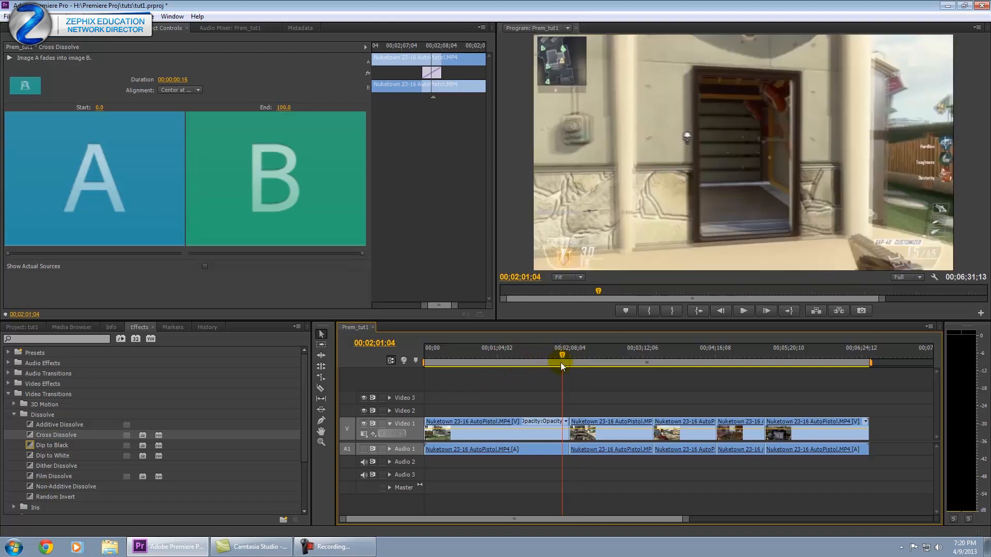
pyautogui.click(644, 354)
pyautogui.click(858, 355)
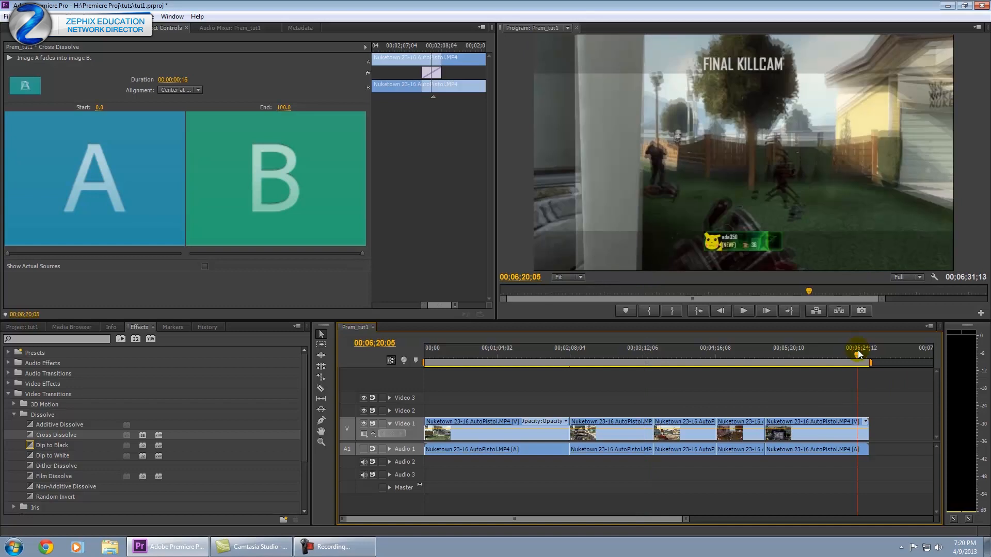
pyautogui.moveTo(858, 354); pyautogui.dragTo(869, 355)
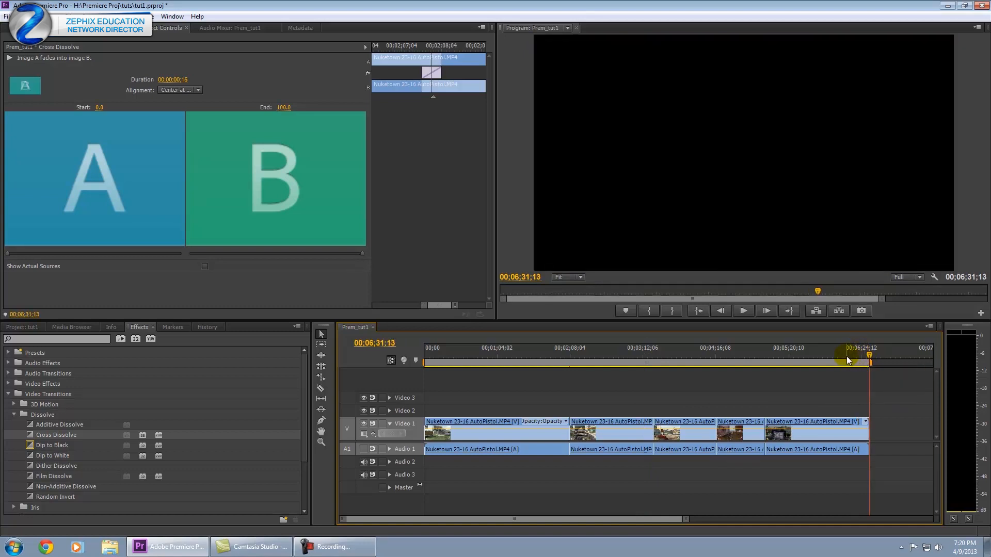
pyautogui.press('Home')
pyautogui.press('Home')
pyautogui.press('End')
pyautogui.press('Home')
pyautogui.press('End')
pyautogui.press('Home')
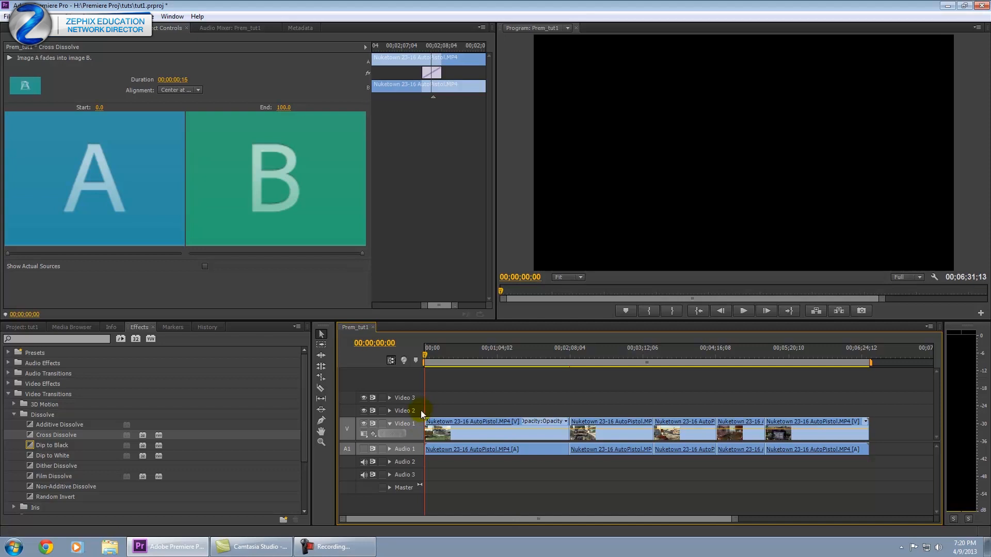
# Step through the Video 1 edit points, ending with the playhead at the sequence end.
pyautogui.click(420, 430)
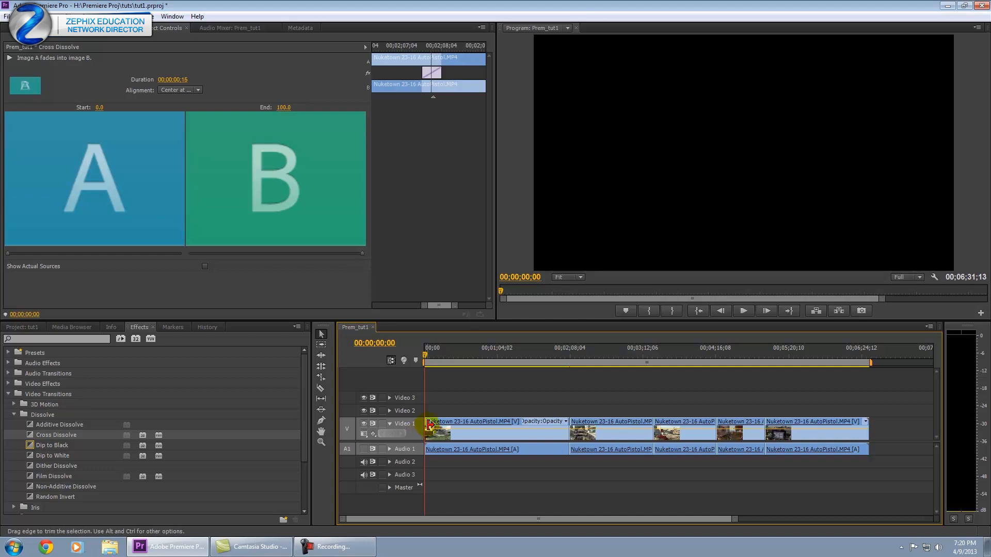
pyautogui.press('Down')
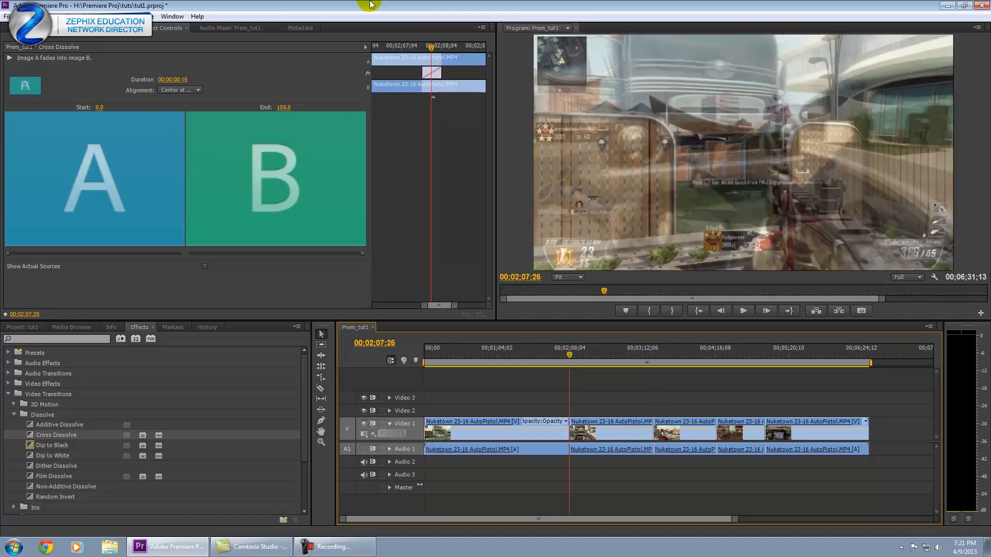
pyautogui.press('Home')
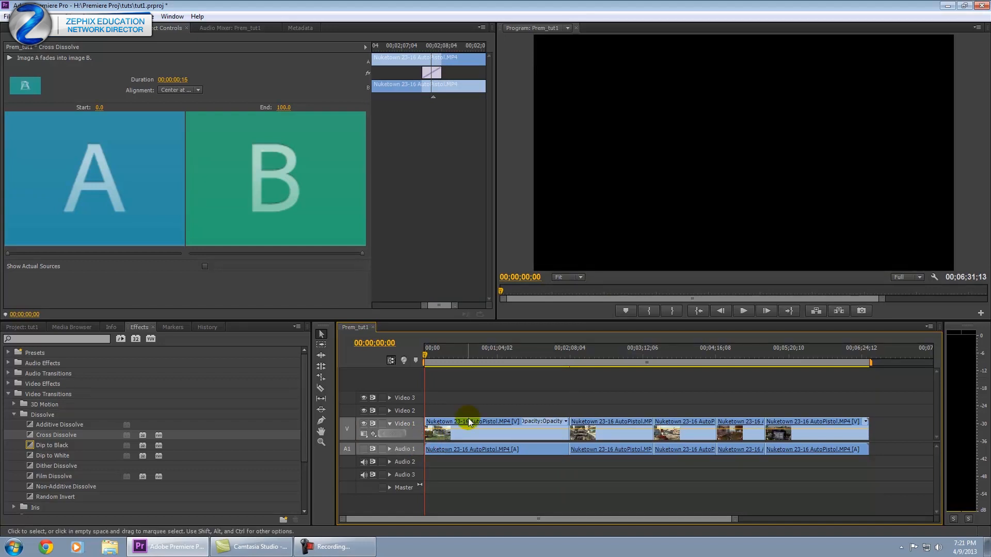
pyautogui.press('Down')
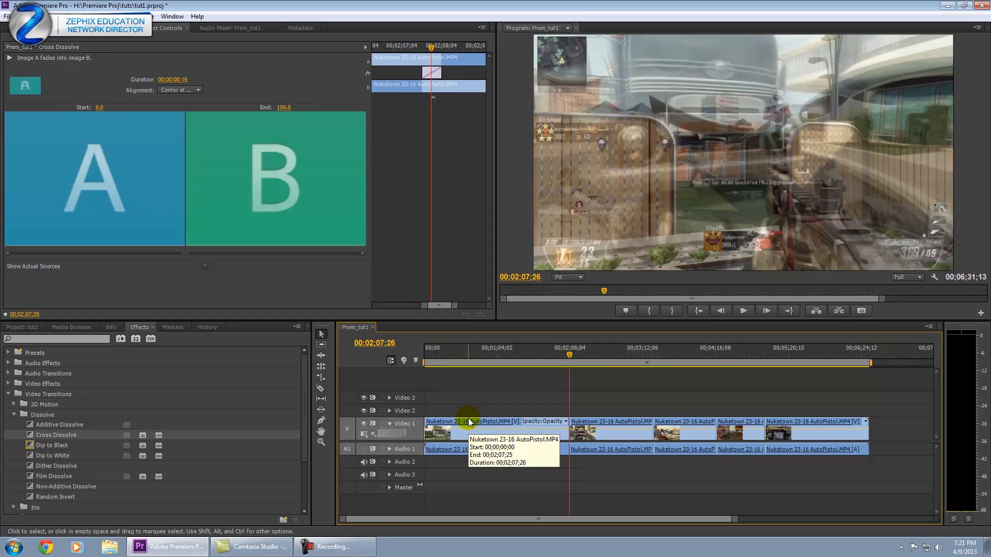
pyautogui.press('Up')
pyautogui.press('Down')
pyautogui.press('Down')
pyautogui.press('Down')
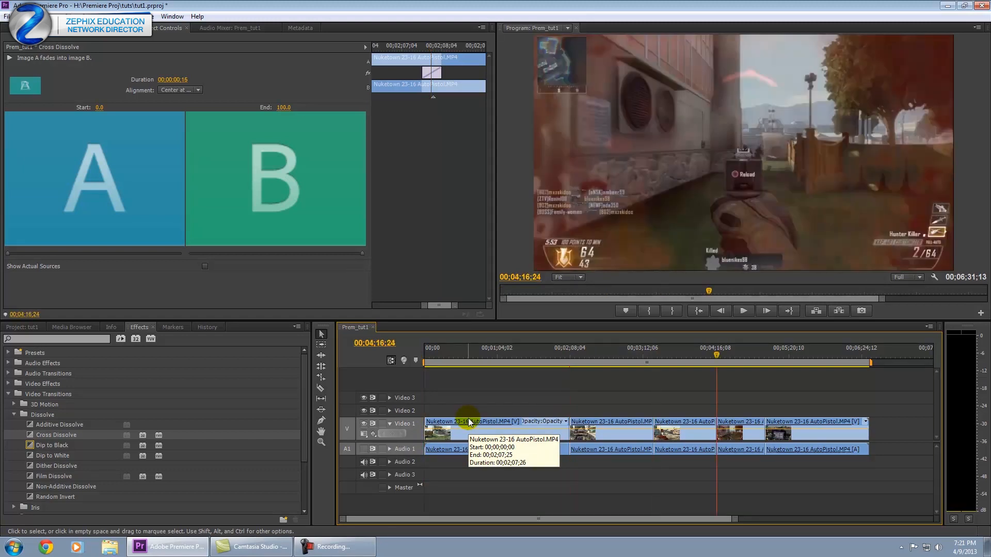
pyautogui.press('Up')
pyautogui.press('Up')
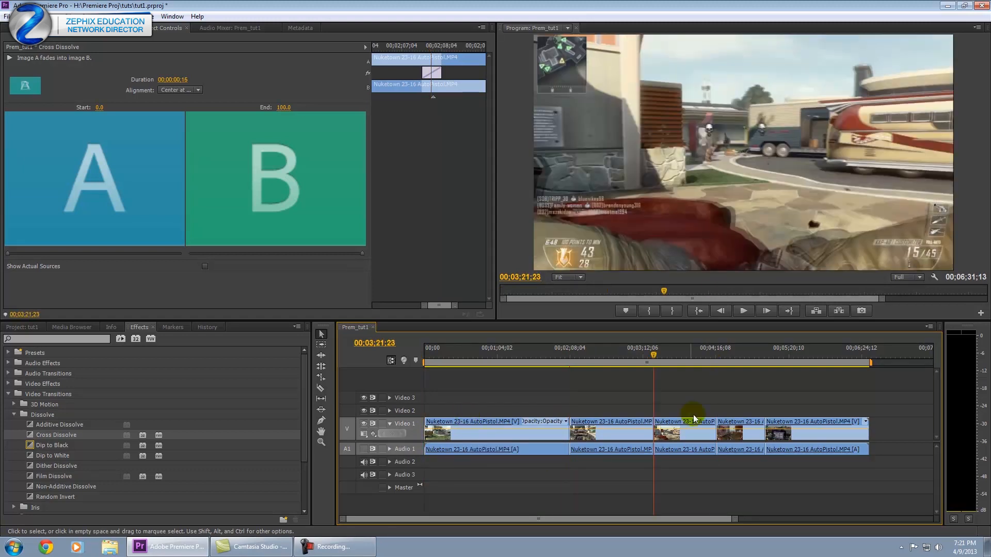
pyautogui.moveTo(628, 350); pyautogui.dragTo(641, 351)
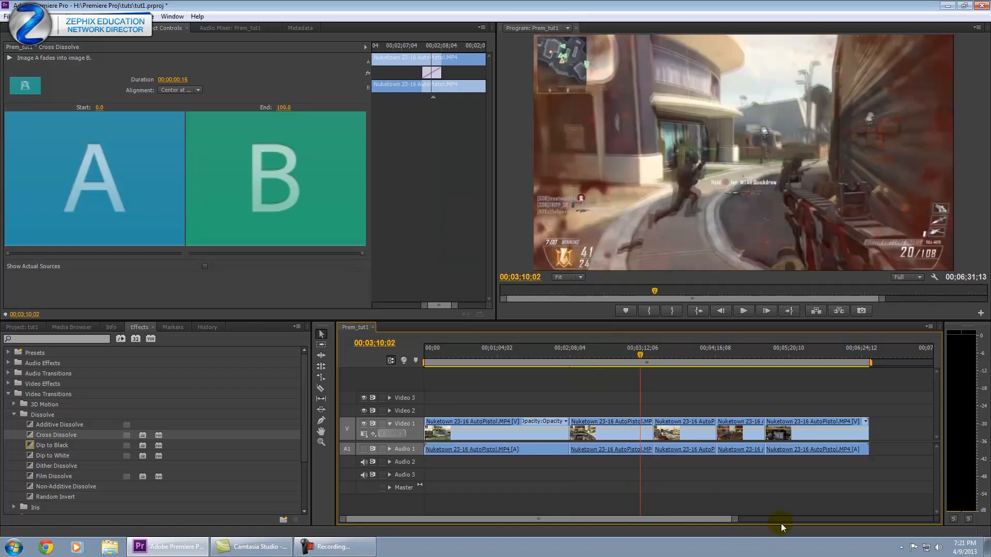
pyautogui.press('End')
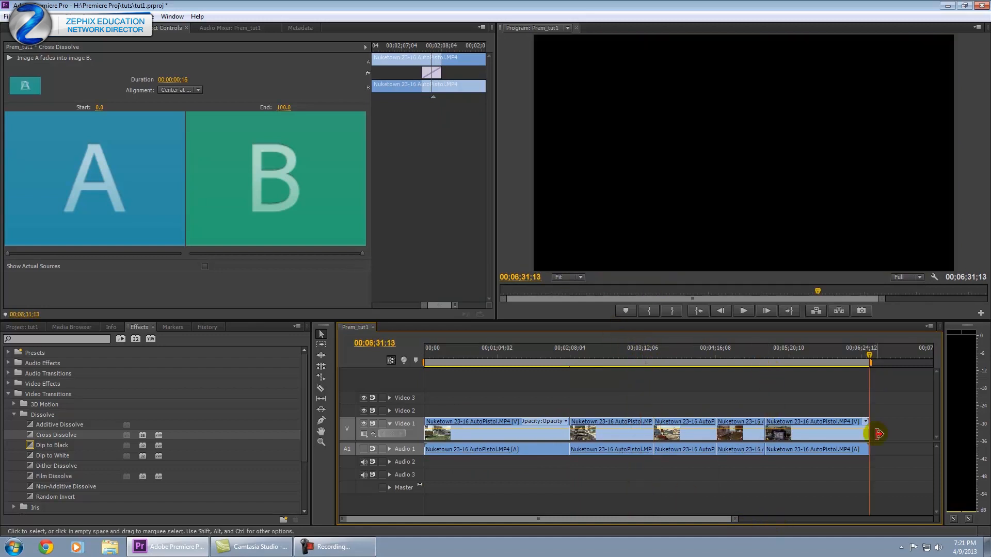
# Add Dip to Black to the last clip's end and play back the fade to black.
pyautogui.keyDown('alt'); pyautogui.scroll(5, 774, 491); pyautogui.keyUp('alt')
pyautogui.moveTo(562, 519); pyautogui.dragTo(615, 518)
pyautogui.moveTo(51, 445); pyautogui.dragTo(520, 436)
pyautogui.moveTo(510, 351); pyautogui.dragTo(509, 348)
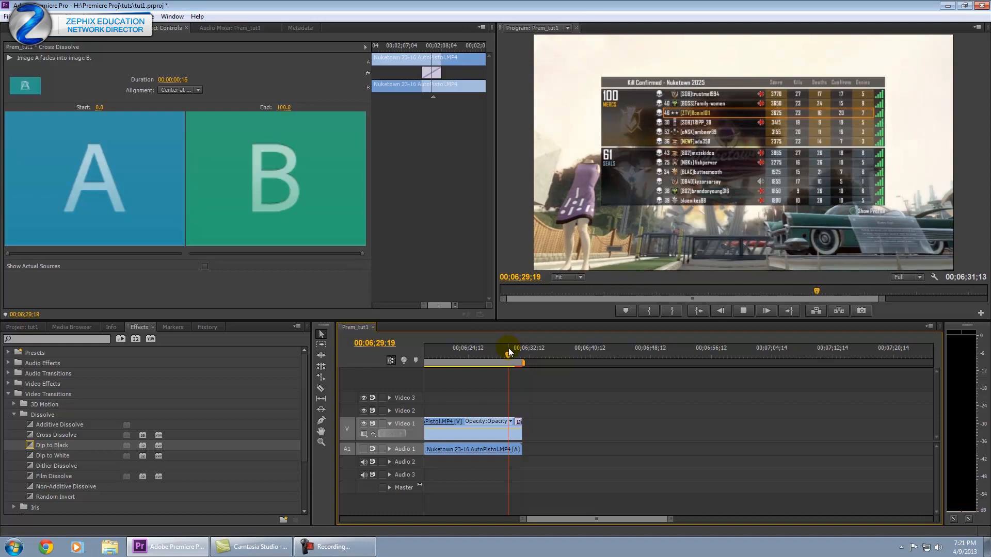
pyautogui.press('space')
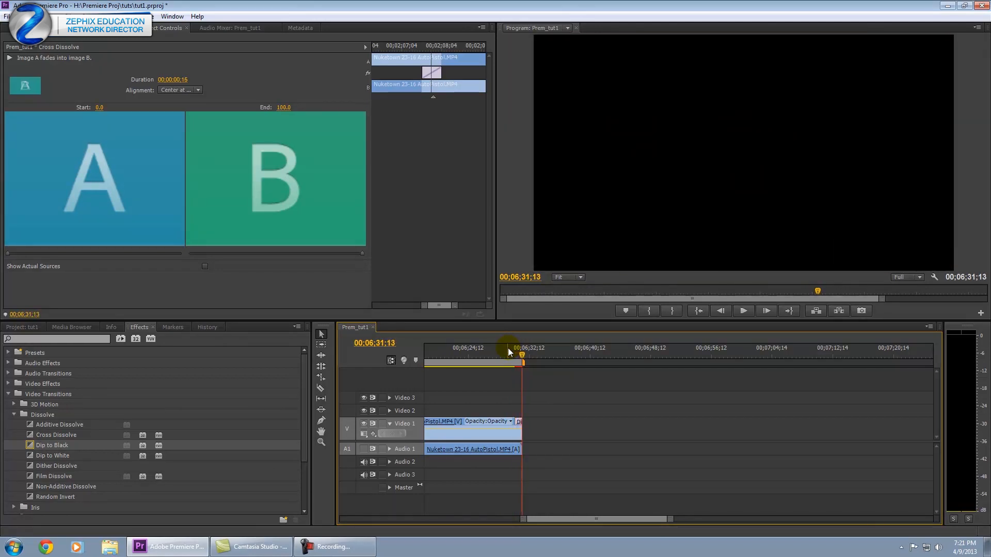
pyautogui.moveTo(522, 519); pyautogui.dragTo(307, 507)
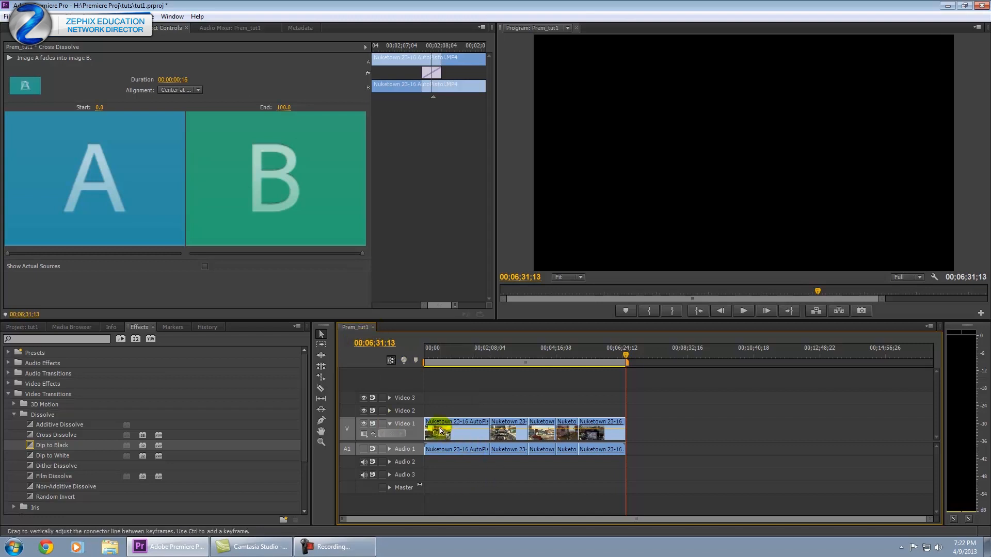
# Load the first Nuketown clip into the Source Monitor and zoom in on its time ruler.
pyautogui.click(462, 434)
pyautogui.doubleClick(462, 434)
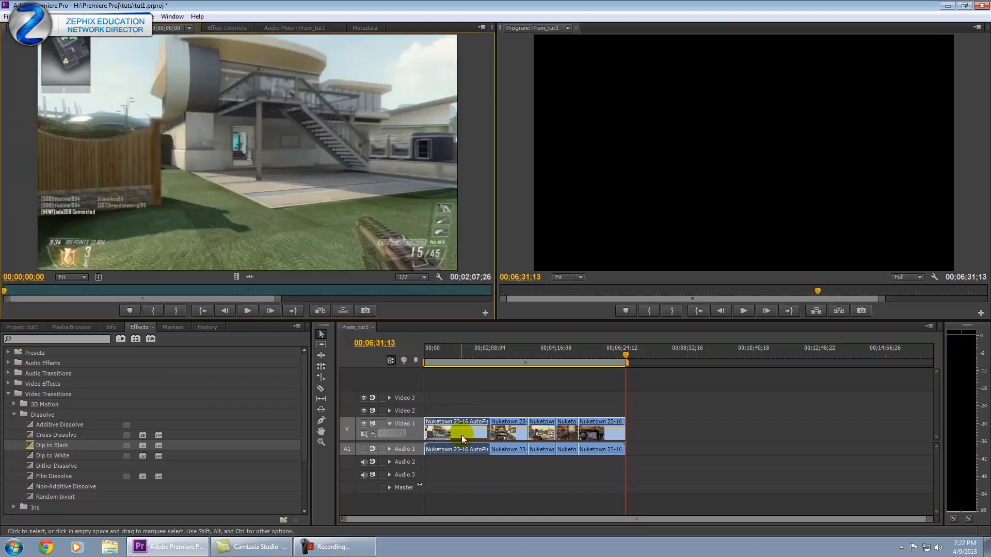
pyautogui.click(454, 348)
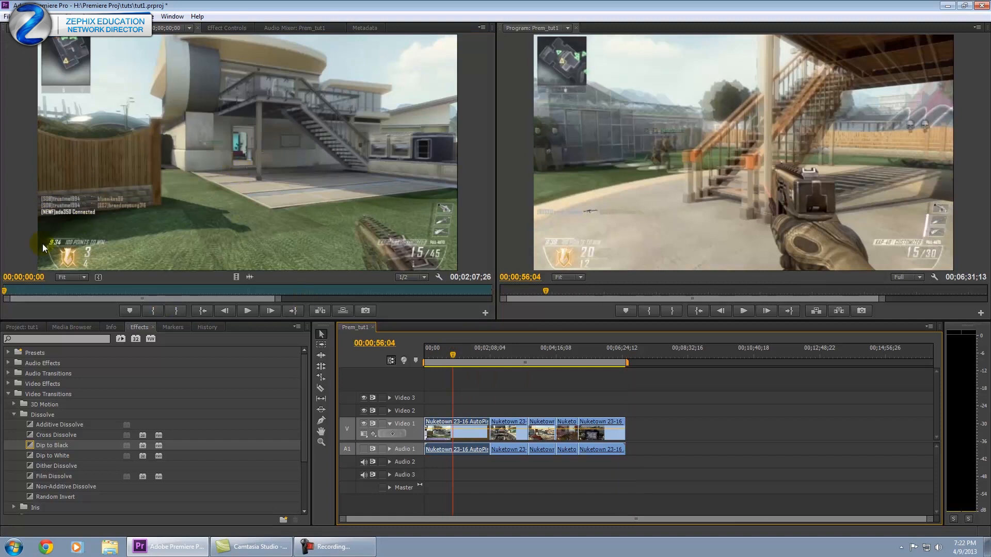
pyautogui.moveTo(279, 300)
pyautogui.mouseDown()
pyautogui.moveTo(325, 302)
pyautogui.moveTo(261, 293)
pyautogui.mouseUp()
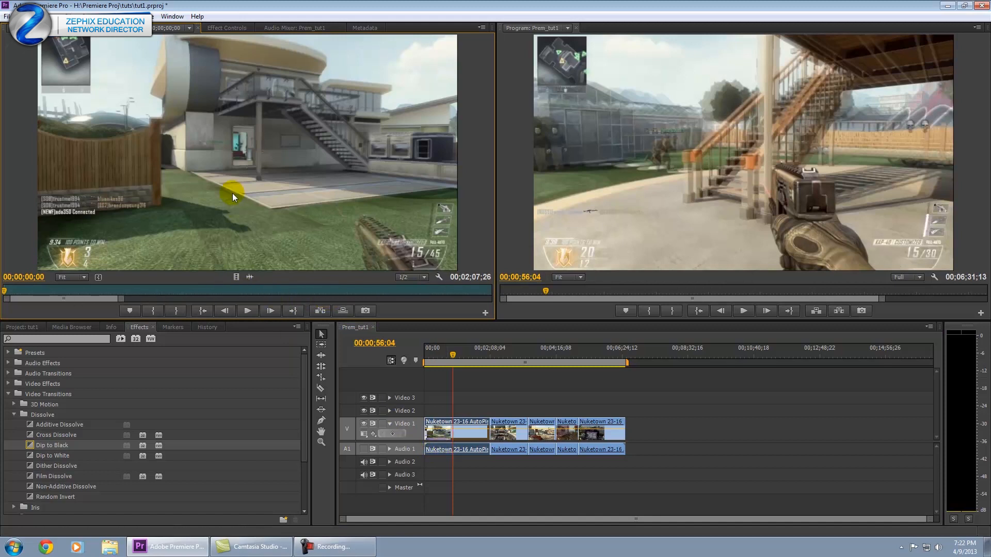
# Mark the out point at 00;00;39;12 to trim the first clip.
pyautogui.click(531, 149)
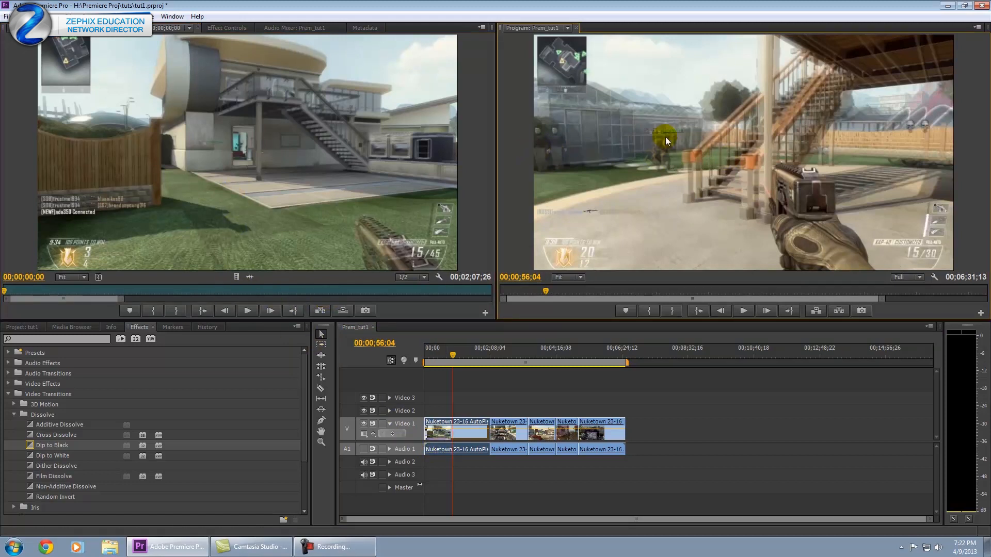
pyautogui.click(531, 350)
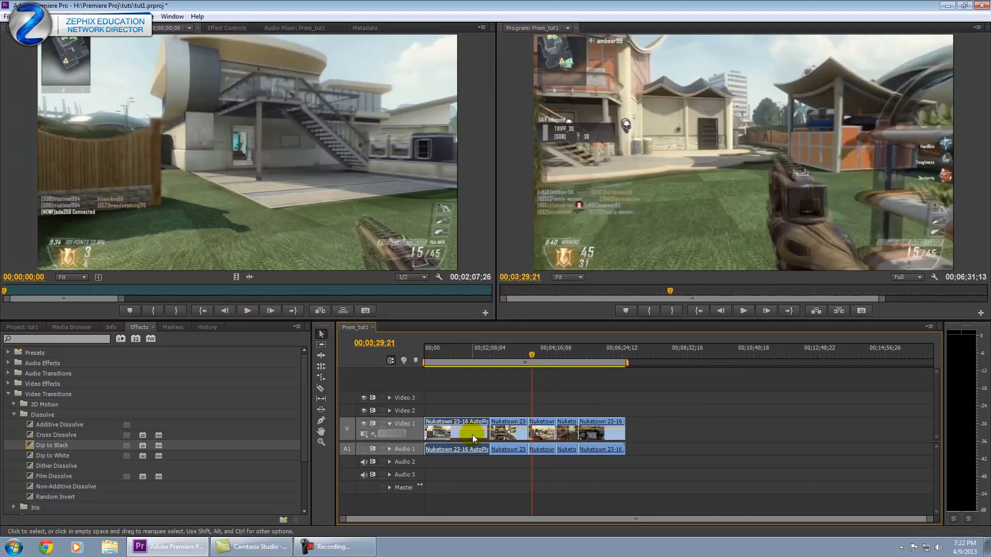
pyautogui.click(176, 299)
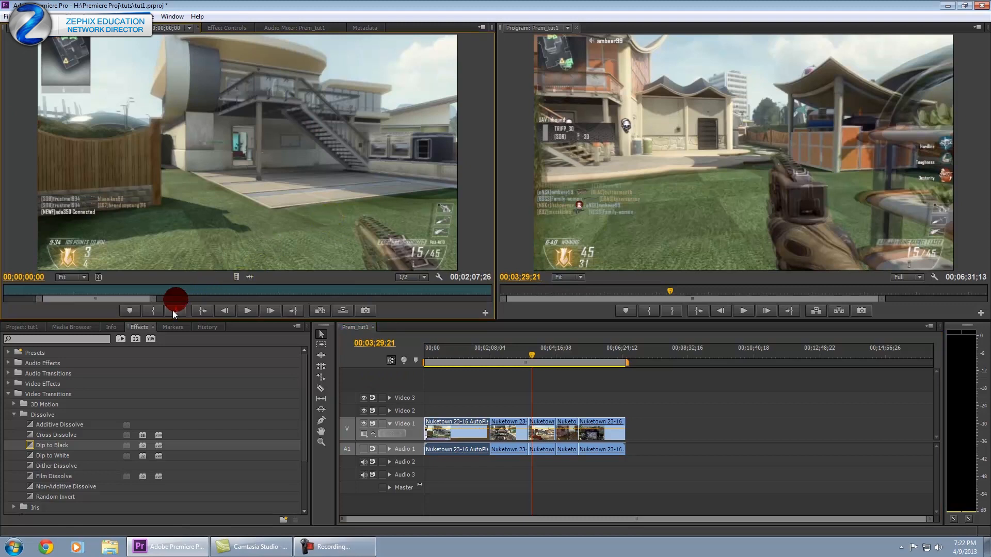
pyautogui.click(192, 293)
pyautogui.click(177, 310)
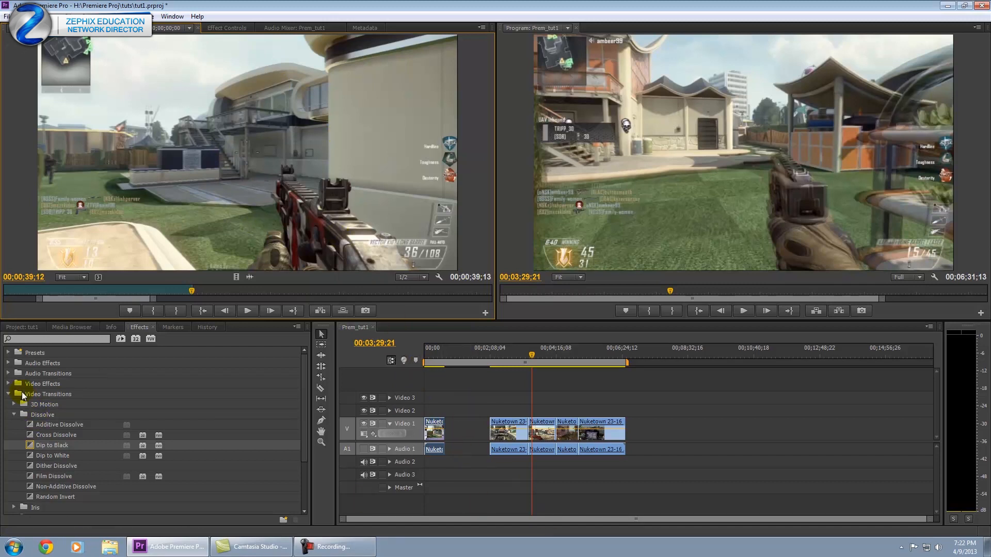
# Drag the Nuketown footage from the Project panel into the Source Monitor with its out point at 00;02;27;23.
pyautogui.click(77, 328)
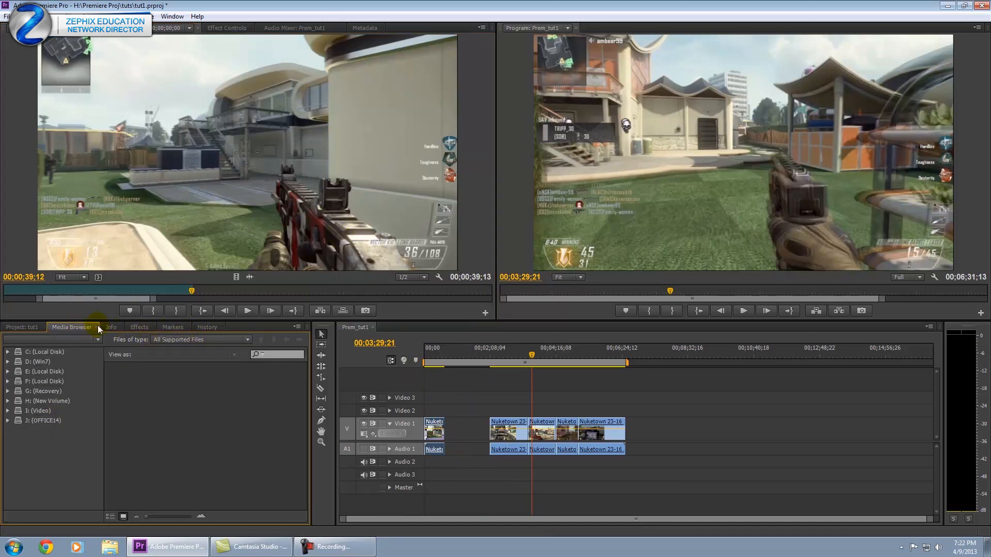
pyautogui.click(23, 327)
pyautogui.moveTo(24, 416); pyautogui.dragTo(172, 187)
pyautogui.click(206, 291)
pyautogui.click(174, 310)
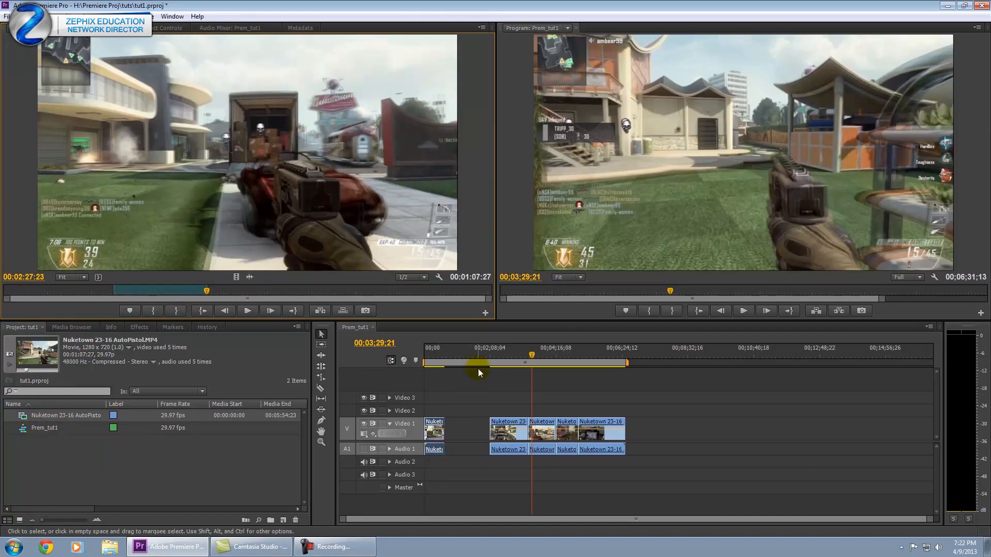
pyautogui.click(470, 353)
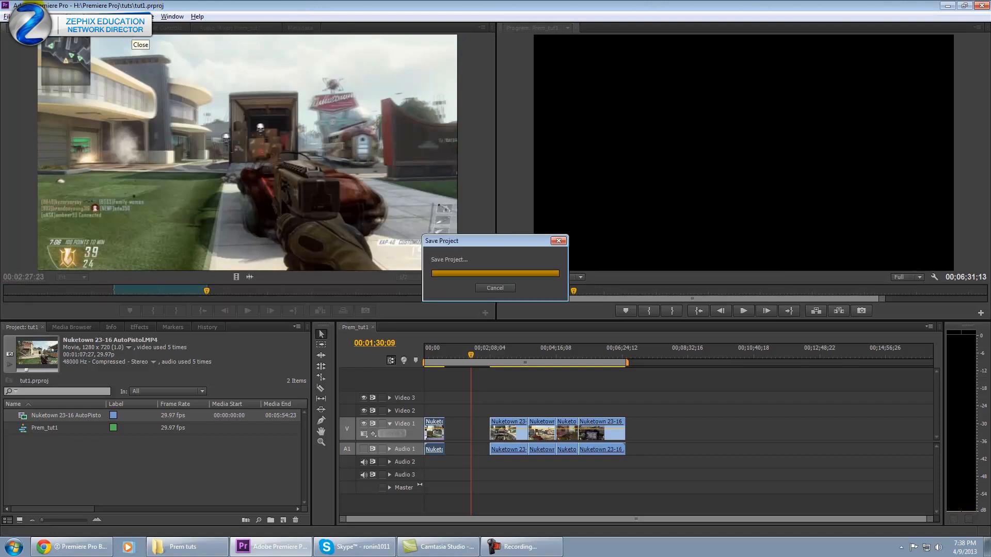
# Save the project as tut1 Copy.prproj, replacing the existing file.
pyautogui.click(7, 16)
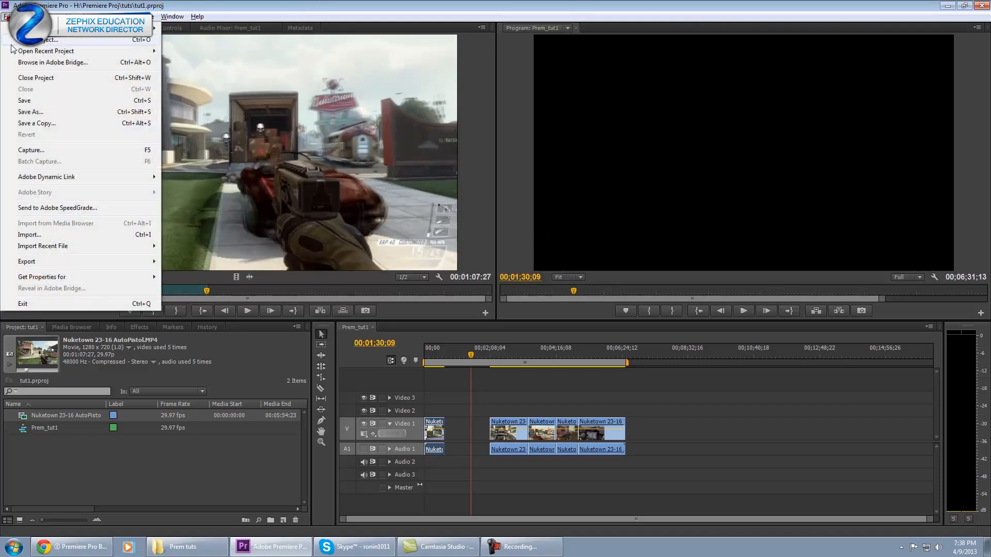
pyautogui.click(34, 114)
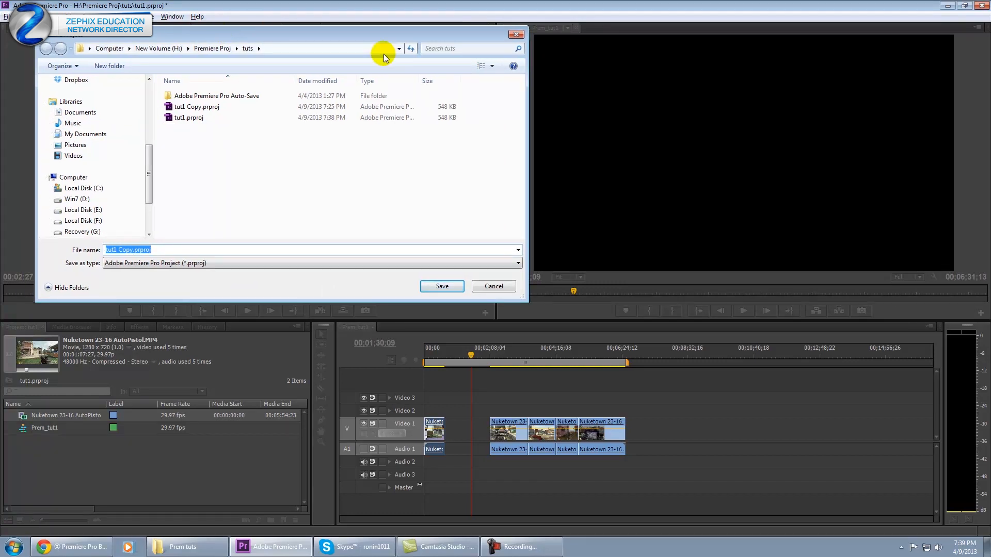
pyautogui.click(494, 286)
pyautogui.hotkey('ctrl', 'shift', 's')
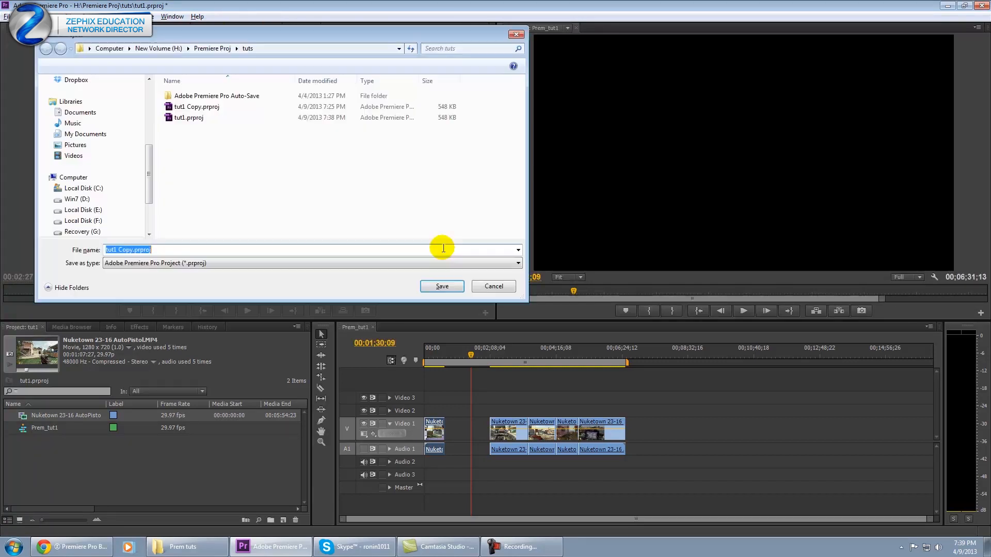
pyautogui.moveTo(258, 35); pyautogui.dragTo(339, 97)
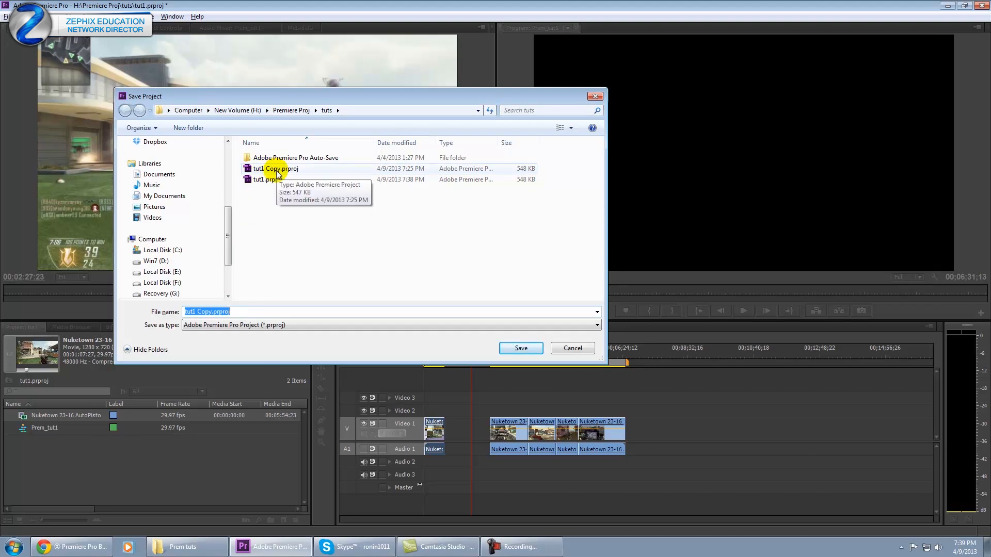
pyautogui.click(516, 348)
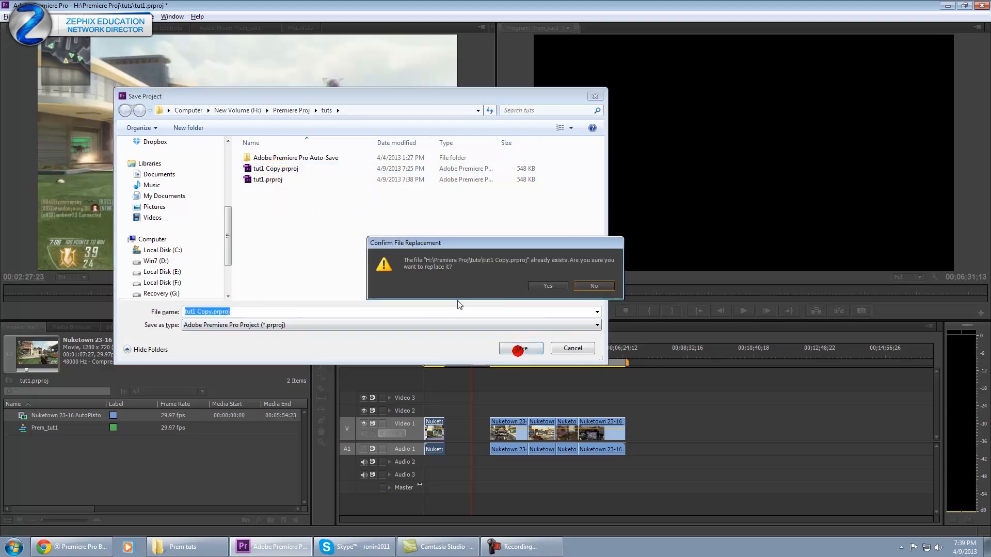
pyautogui.click(547, 287)
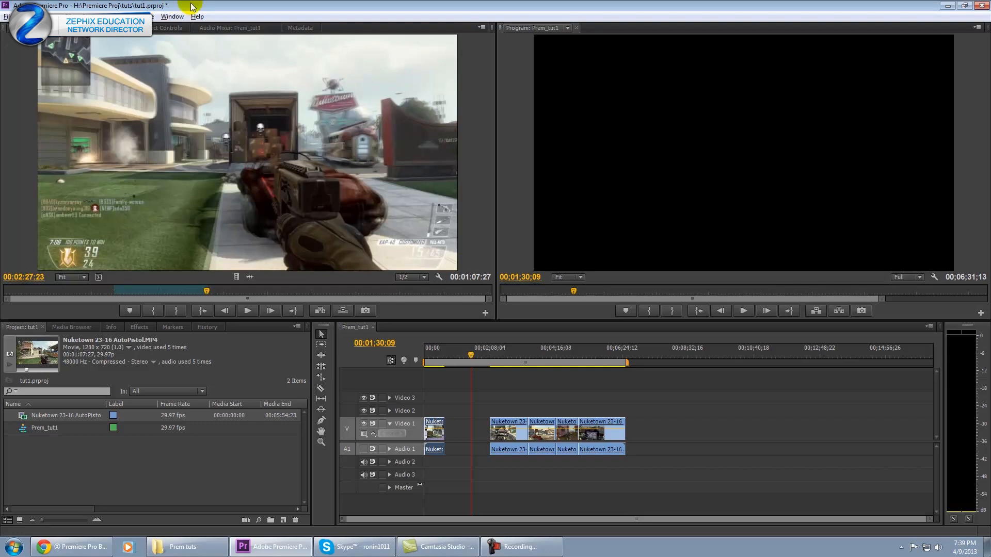
# Lower the second clip's opacity slightly and save the project again.
pyautogui.hotkey('ctrl', 's')
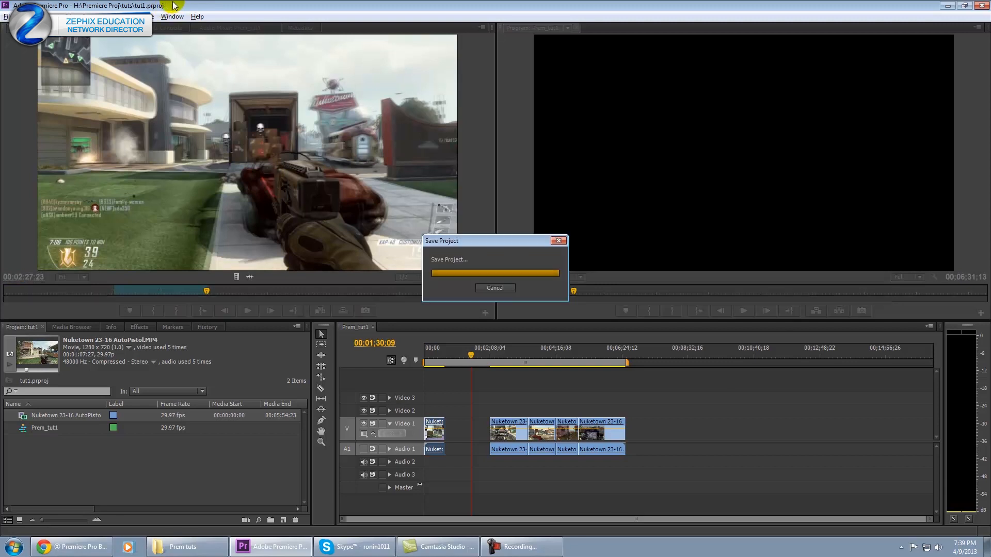
pyautogui.moveTo(506, 429); pyautogui.dragTo(506, 432)
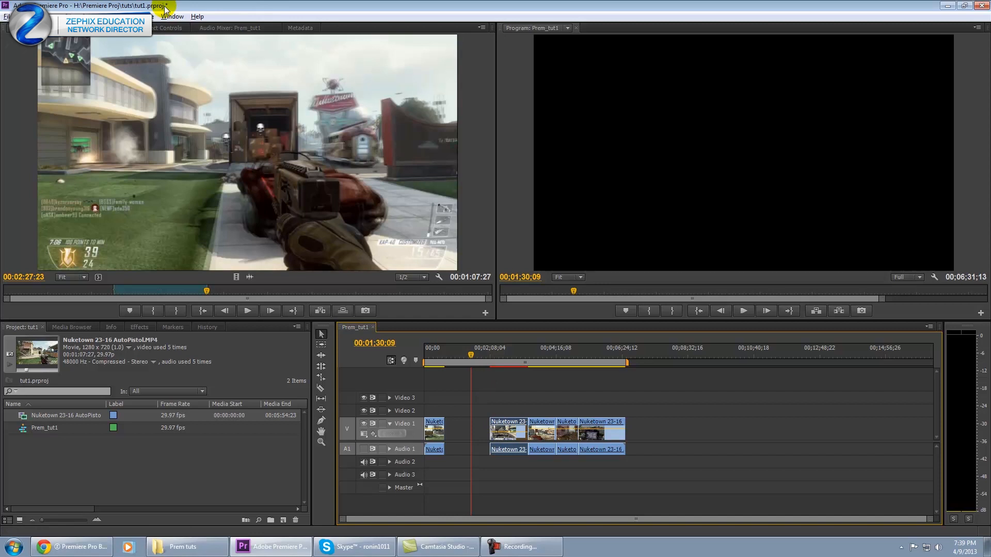
pyautogui.hotkey('ctrl', 's')
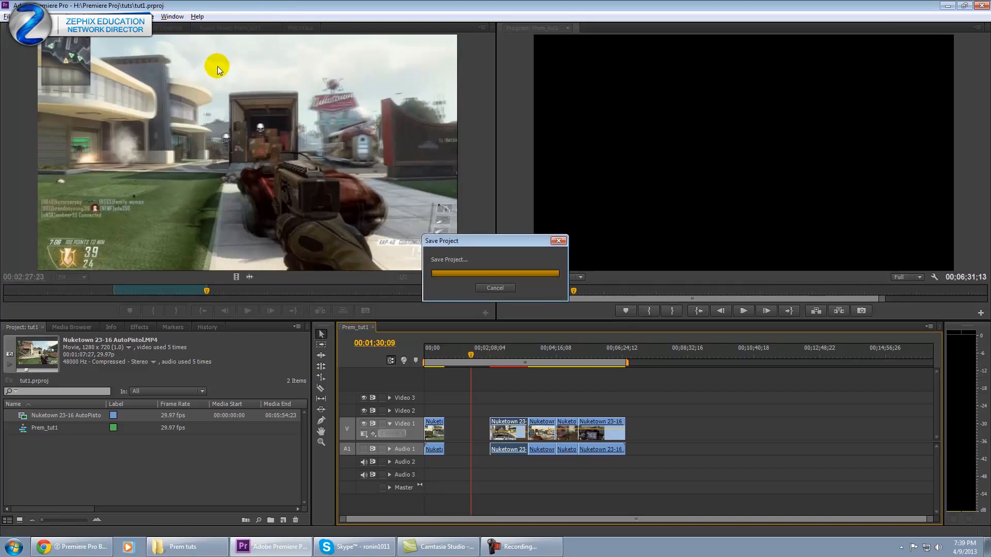